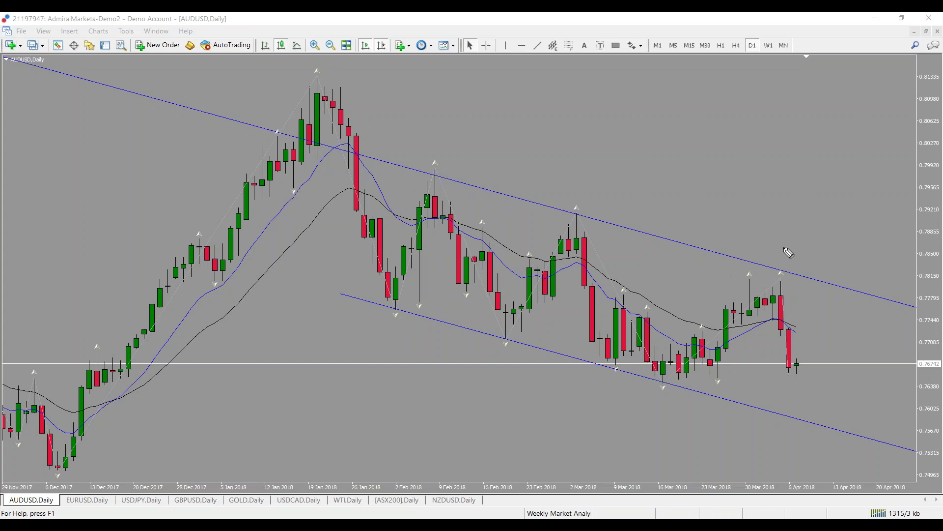
Circle the latest swing highs beneath the upper channel line on the AUDUSD daily chart and trace the drop from them, clearing each markup
{"action": "mouse_move", "coordinate": [765, 263]}
{"action": "left_mouse_down"}
{"action": "mouse_move", "coordinate": [788, 266]}
{"action": "mouse_move", "coordinate": [748, 273]}
{"action": "left_mouse_up"}
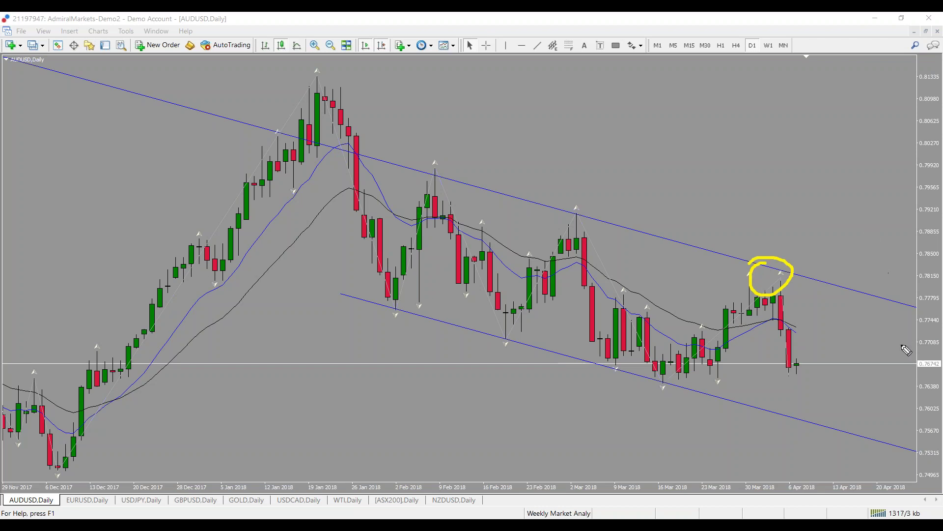
{"action": "key", "text": "Escape"}
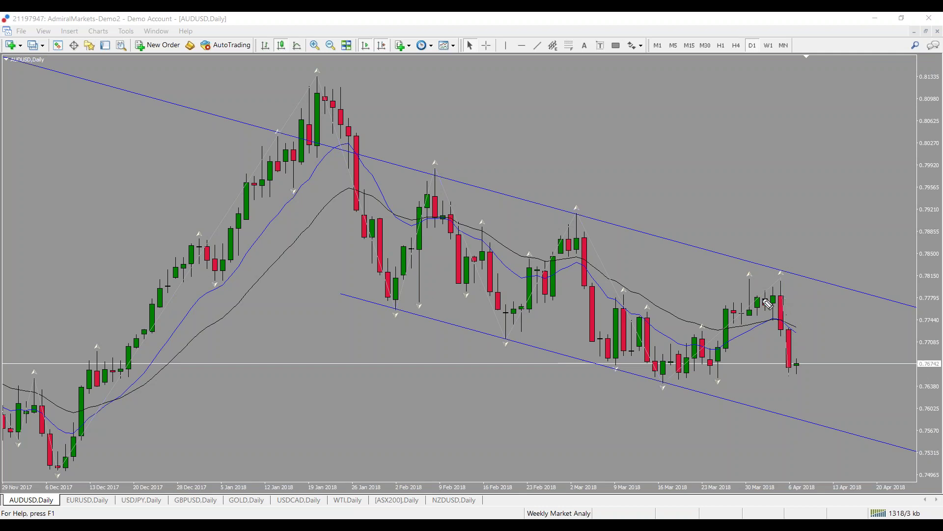
{"action": "mouse_move", "coordinate": [781, 281]}
{"action": "left_mouse_down"}
{"action": "mouse_move", "coordinate": [777, 317]}
{"action": "mouse_move", "coordinate": [792, 353]}
{"action": "left_mouse_up"}
{"action": "key", "text": "Escape"}
Draw a yellow horizontal support line under the recent AUDUSD lows and an upward arrow from the last candle towards the upper channel line
{"action": "left_click_drag", "start_coordinate": [593, 377], "coordinate": [887, 374]}
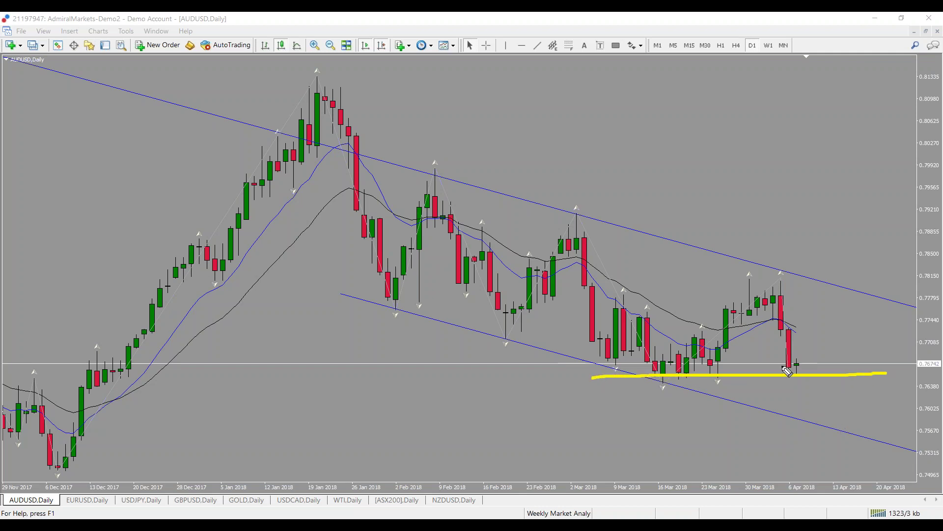
{"action": "mouse_move", "coordinate": [804, 372]}
{"action": "left_mouse_down"}
{"action": "mouse_move", "coordinate": [836, 309]}
{"action": "mouse_move", "coordinate": [859, 321]}
{"action": "left_mouse_up"}
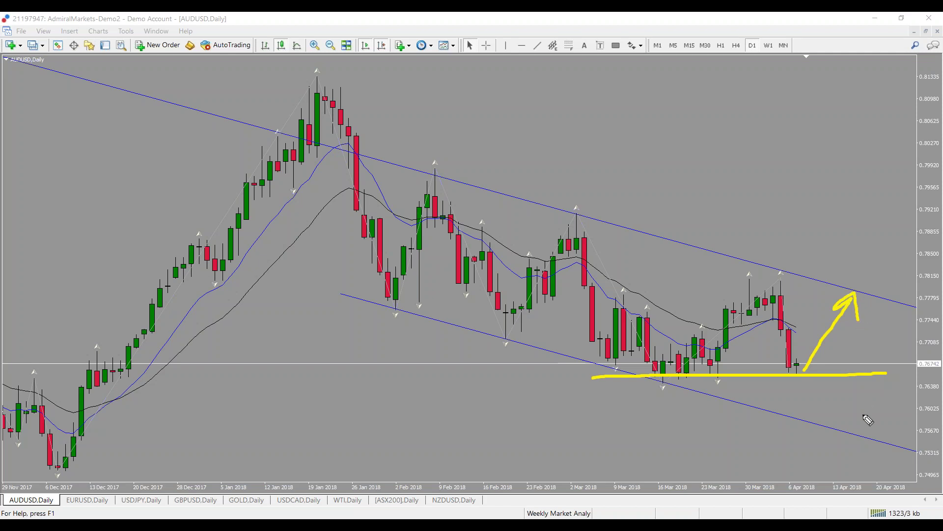
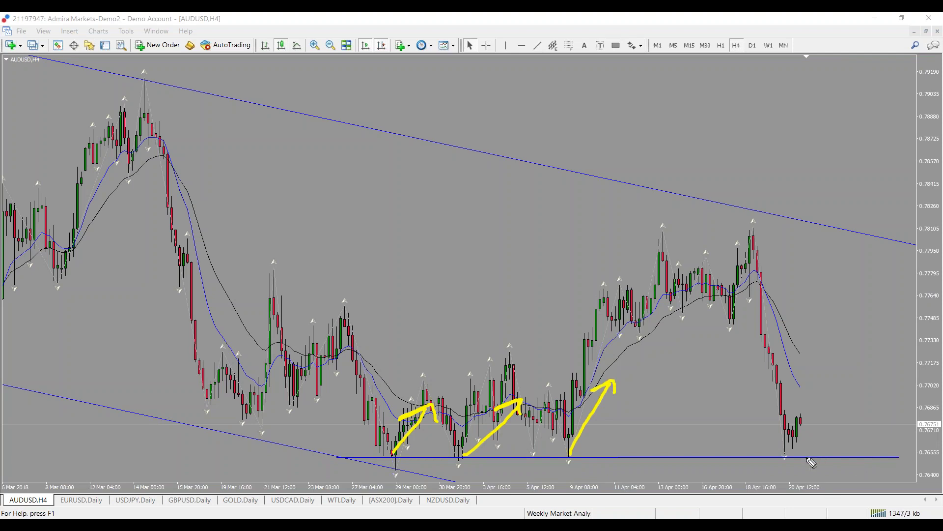
Sketch a bounce candle and arrows above the blue AUDUSD H4 support line, clear them, and briefly circle the latest low
{"action": "mouse_move", "coordinate": [809, 432]}
{"action": "left_mouse_down"}
{"action": "mouse_move", "coordinate": [804, 453]}
{"action": "mouse_move", "coordinate": [810, 426]}
{"action": "mouse_move", "coordinate": [807, 453]}
{"action": "mouse_move", "coordinate": [821, 448]}
{"action": "mouse_move", "coordinate": [821, 459]}
{"action": "mouse_move", "coordinate": [827, 451]}
{"action": "mouse_move", "coordinate": [816, 441]}
{"action": "mouse_move", "coordinate": [841, 436]}
{"action": "mouse_move", "coordinate": [873, 354]}
{"action": "mouse_move", "coordinate": [874, 385]}
{"action": "left_mouse_up"}
{"action": "left_click", "coordinate": [808, 418]}
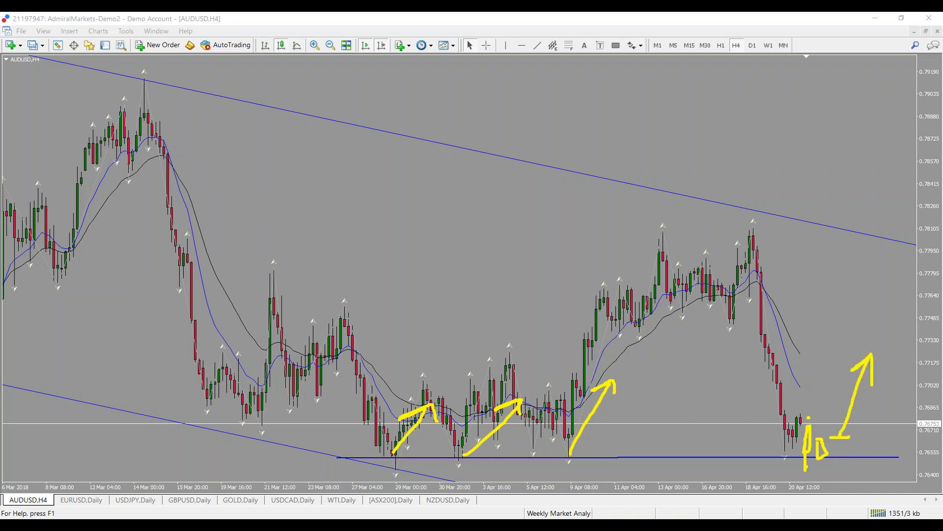
{"action": "mouse_move", "coordinate": [736, 71]}
{"action": "left_mouse_down"}
{"action": "mouse_move", "coordinate": [713, 82]}
{"action": "mouse_move", "coordinate": [735, 67]}
{"action": "mouse_move", "coordinate": [737, 84]}
{"action": "left_mouse_up"}
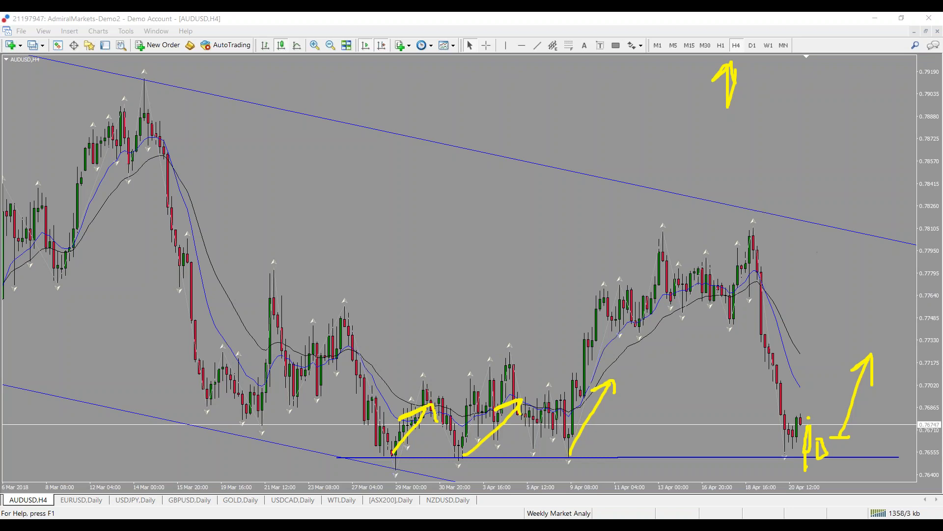
{"action": "key", "text": "e"}
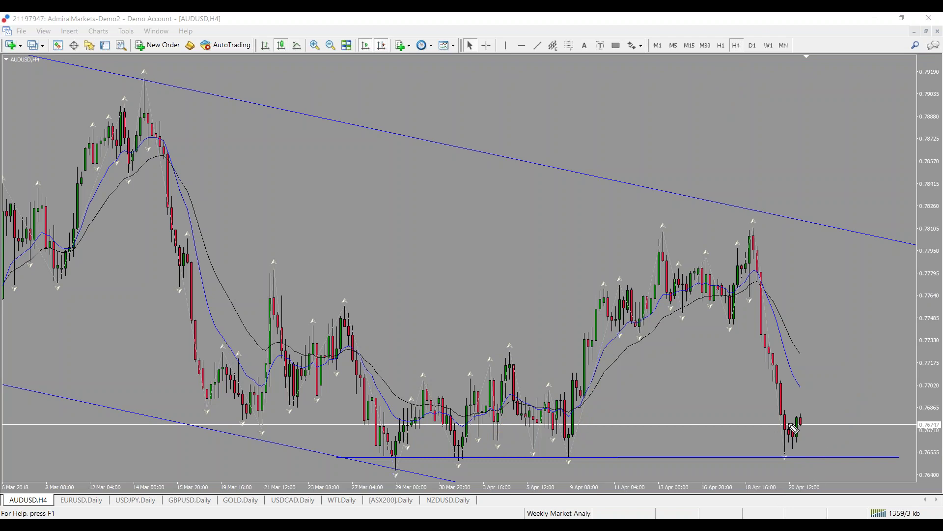
{"action": "mouse_move", "coordinate": [782, 409]}
{"action": "left_mouse_down"}
{"action": "mouse_move", "coordinate": [786, 467]}
{"action": "mouse_move", "coordinate": [791, 405]}
{"action": "mouse_move", "coordinate": [773, 431]}
{"action": "left_mouse_up"}
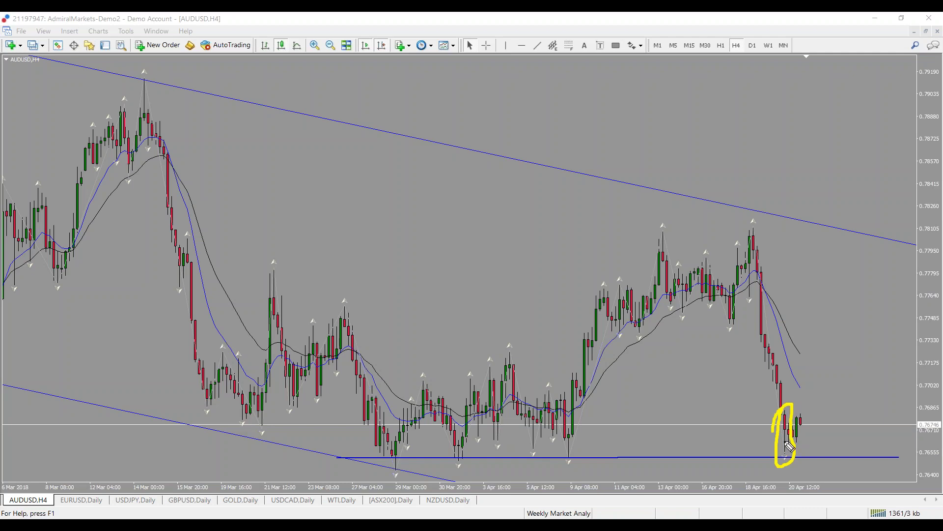
{"action": "key", "text": "Escape"}
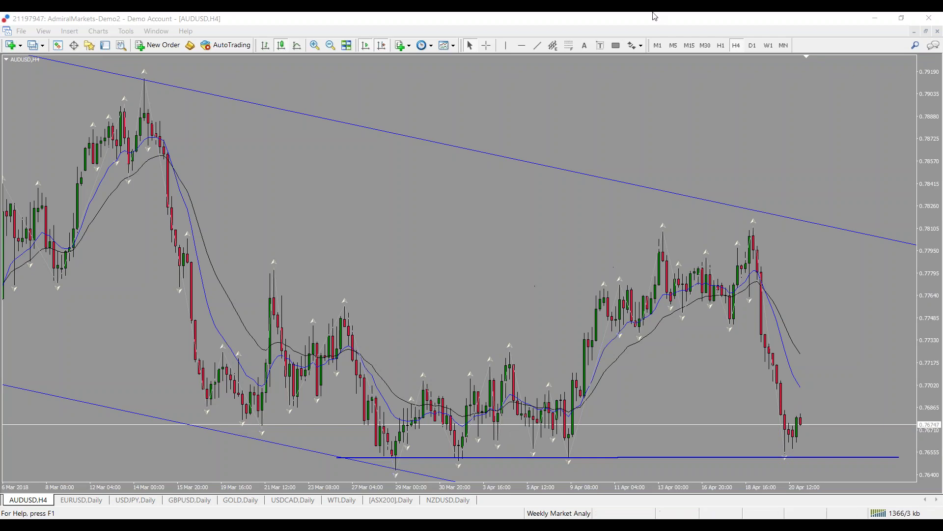
Switch the AUDUSD chart to the D1 timeframe and delete the short blue horizontal support line below the recent lows
{"action": "left_click", "coordinate": [751, 45]}
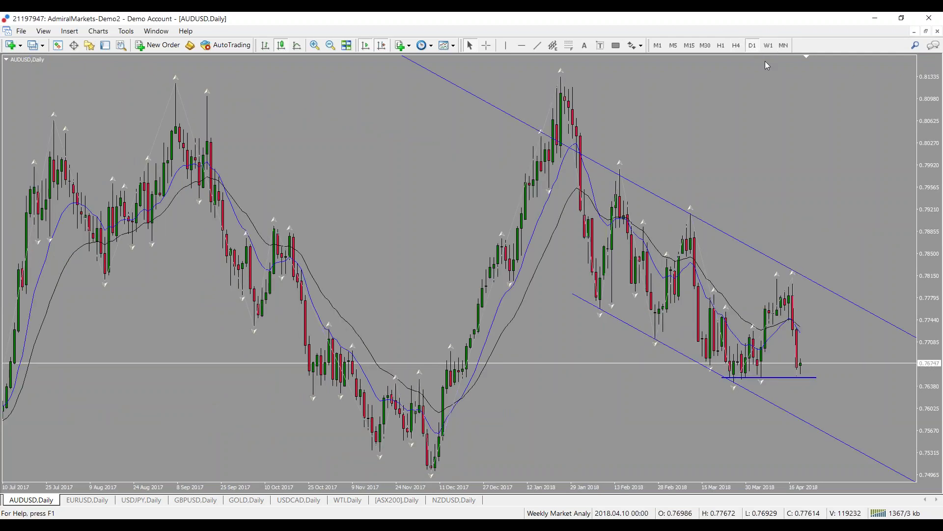
{"action": "left_click", "coordinate": [315, 46]}
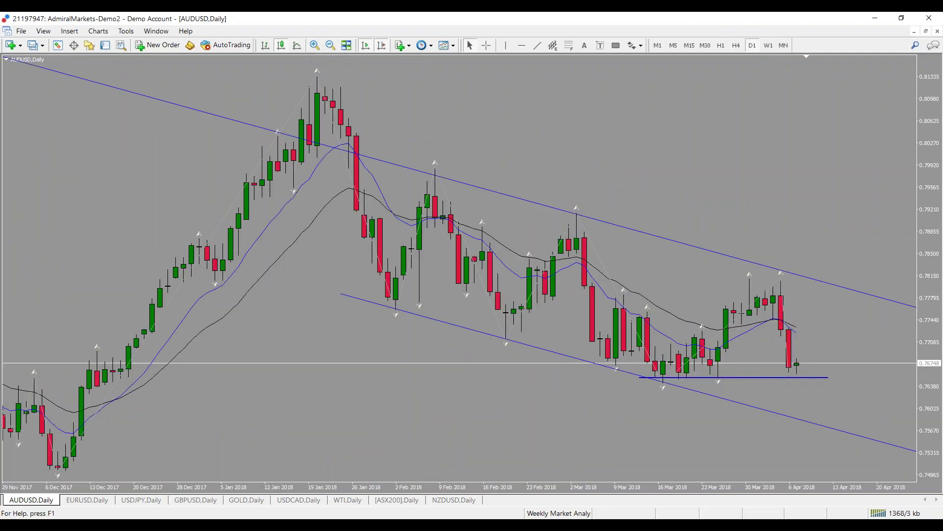
{"action": "double_click", "coordinate": [826, 378]}
{"action": "key", "text": "Delete"}
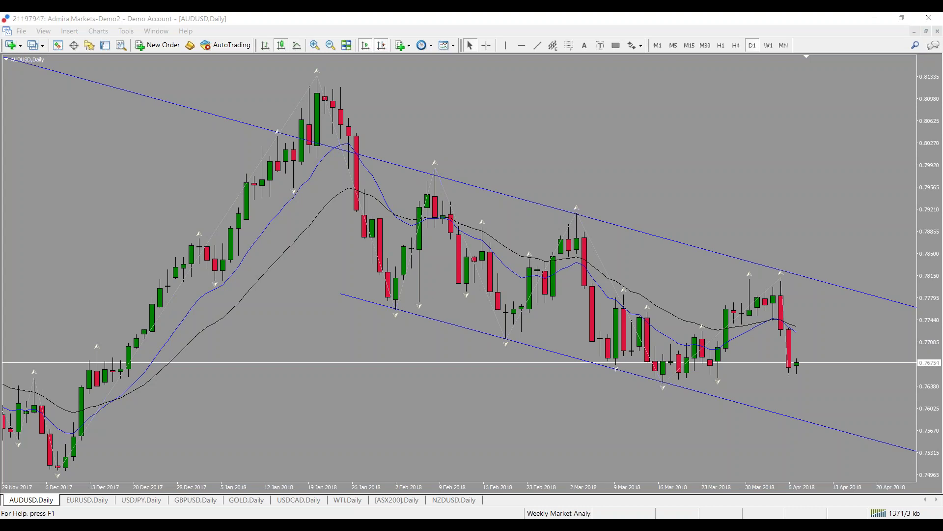
Trace the AUDUSD swings between the channel lines to a circled target on the lower line, number its touches 1 to 4, and clear the markup
{"action": "mouse_move", "coordinate": [812, 428]}
{"action": "left_mouse_down"}
{"action": "mouse_move", "coordinate": [841, 434]}
{"action": "mouse_move", "coordinate": [830, 418]}
{"action": "mouse_move", "coordinate": [818, 442]}
{"action": "left_mouse_up"}
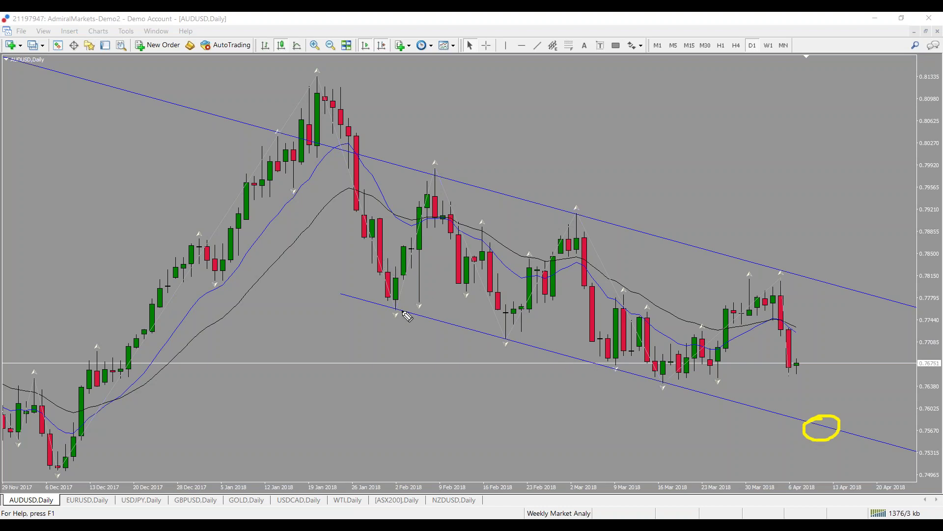
{"action": "mouse_move", "coordinate": [382, 303]}
{"action": "left_mouse_down"}
{"action": "mouse_move", "coordinate": [447, 218]}
{"action": "mouse_move", "coordinate": [492, 242]}
{"action": "mouse_move", "coordinate": [596, 240]}
{"action": "mouse_move", "coordinate": [626, 279]}
{"action": "mouse_move", "coordinate": [666, 381]}
{"action": "mouse_move", "coordinate": [808, 352]}
{"action": "mouse_move", "coordinate": [841, 438]}
{"action": "left_mouse_up"}
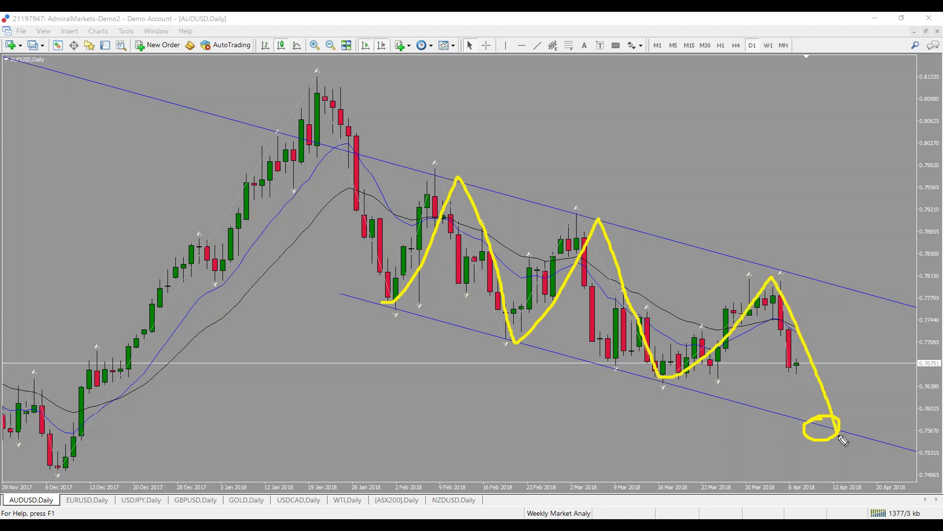
{"action": "mouse_move", "coordinate": [379, 334]}
{"action": "left_mouse_down"}
{"action": "mouse_move", "coordinate": [383, 364]}
{"action": "mouse_move", "coordinate": [406, 361]}
{"action": "left_mouse_up"}
{"action": "left_click_drag", "start_coordinate": [509, 362], "coordinate": [564, 392]}
{"action": "left_click", "coordinate": [656, 390]}
{"action": "mouse_move", "coordinate": [657, 390]}
{"action": "left_mouse_down"}
{"action": "mouse_move", "coordinate": [668, 417]}
{"action": "mouse_move", "coordinate": [654, 449]}
{"action": "left_mouse_up"}
{"action": "mouse_move", "coordinate": [834, 456]}
{"action": "left_mouse_down"}
{"action": "mouse_move", "coordinate": [834, 496]}
{"action": "mouse_move", "coordinate": [862, 472]}
{"action": "left_mouse_up"}
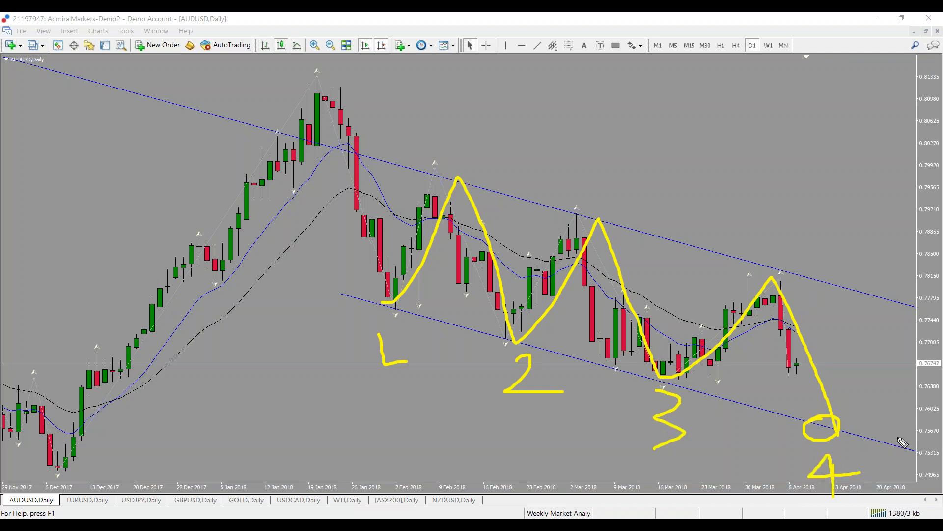
{"action": "key", "text": "e"}
Sketch a bullish candle and upward arrow at the lower channel line, underline the recent lows with a horizontal line, and clear the markup
{"action": "mouse_move", "coordinate": [816, 405]}
{"action": "left_mouse_down"}
{"action": "mouse_move", "coordinate": [815, 432]}
{"action": "mouse_move", "coordinate": [844, 411]}
{"action": "mouse_move", "coordinate": [857, 370]}
{"action": "mouse_move", "coordinate": [861, 386]}
{"action": "left_mouse_up"}
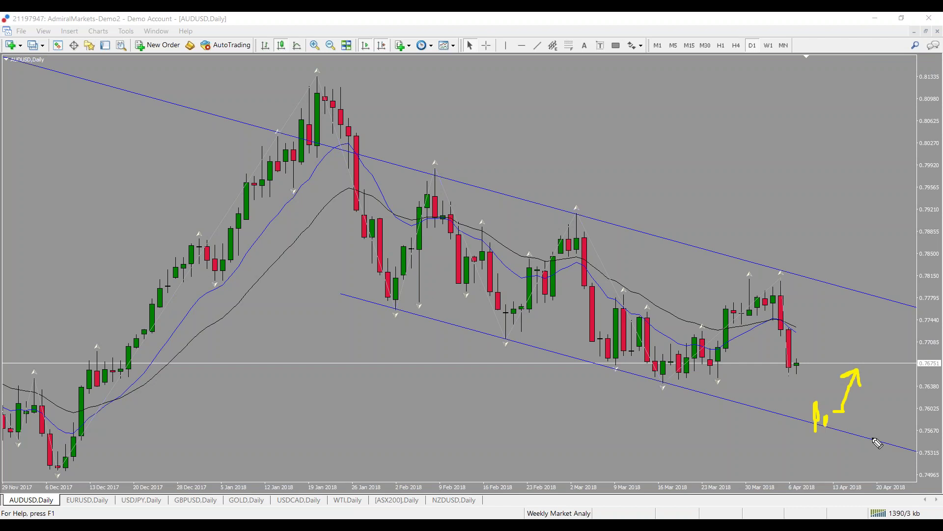
{"action": "left_click_drag", "start_coordinate": [623, 372], "coordinate": [834, 373]}
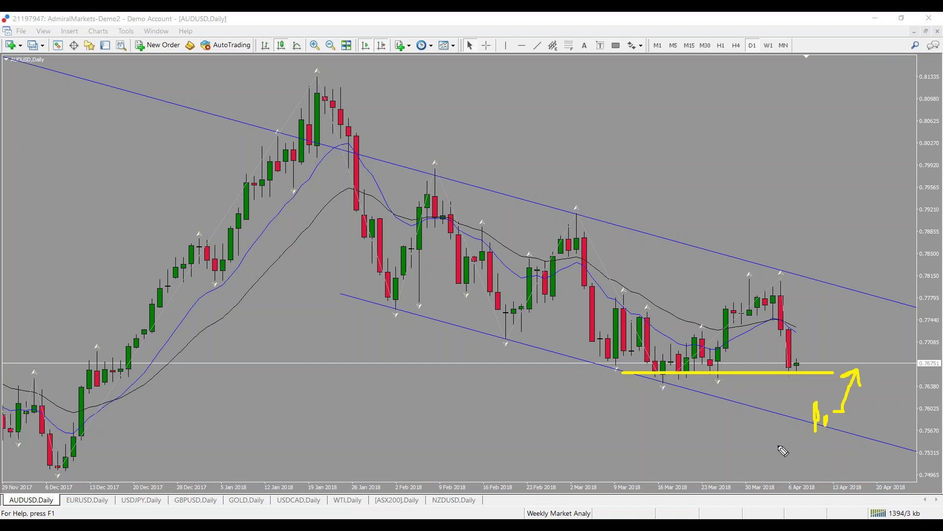
{"action": "key", "text": "Escape"}
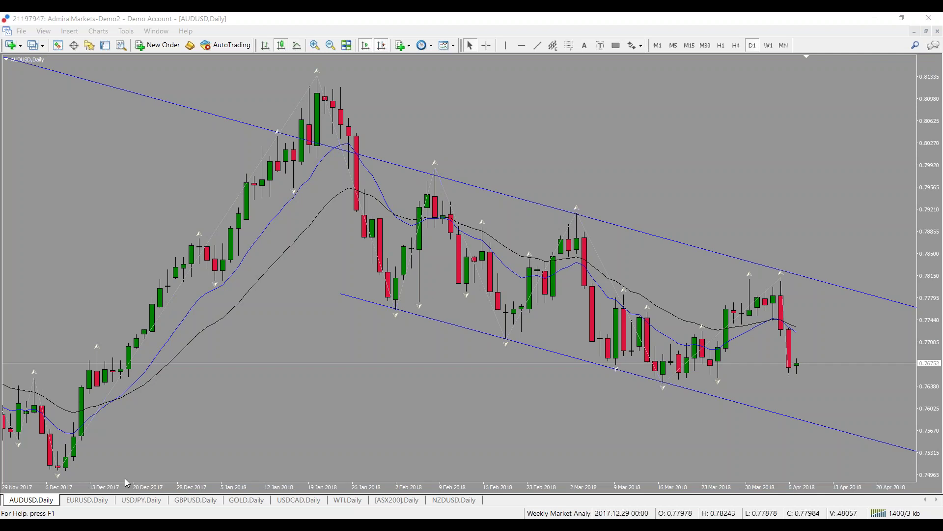
Show the EURUSD daily chart, circle the latest high at the upper trendline with a downward arrow from it, and clear the markup
{"action": "left_click", "coordinate": [87, 500]}
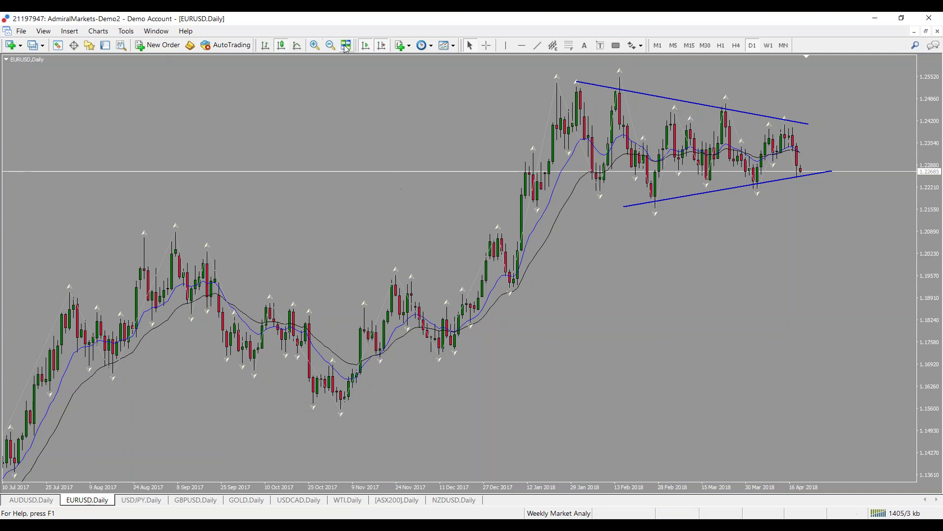
{"action": "left_click", "coordinate": [315, 45]}
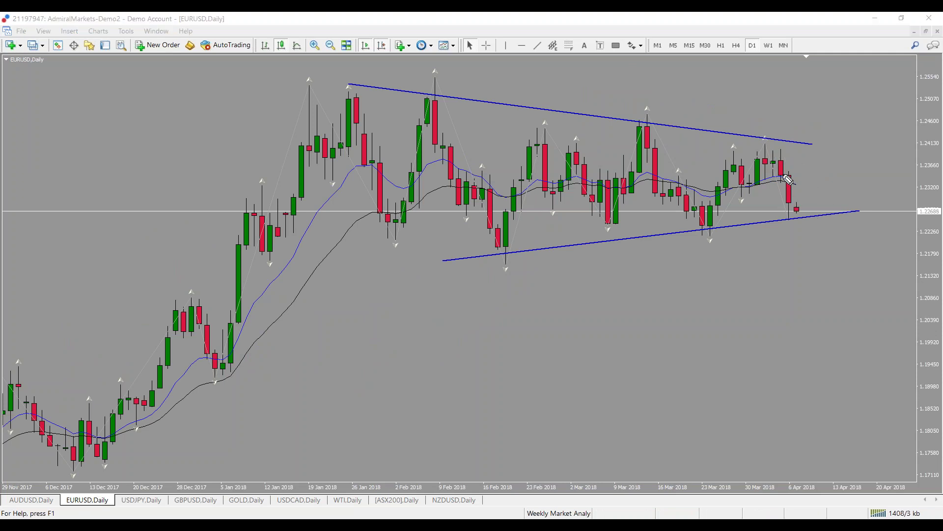
{"action": "mouse_move", "coordinate": [766, 128]}
{"action": "left_mouse_down"}
{"action": "mouse_move", "coordinate": [798, 206]}
{"action": "mouse_move", "coordinate": [802, 173]}
{"action": "left_mouse_up"}
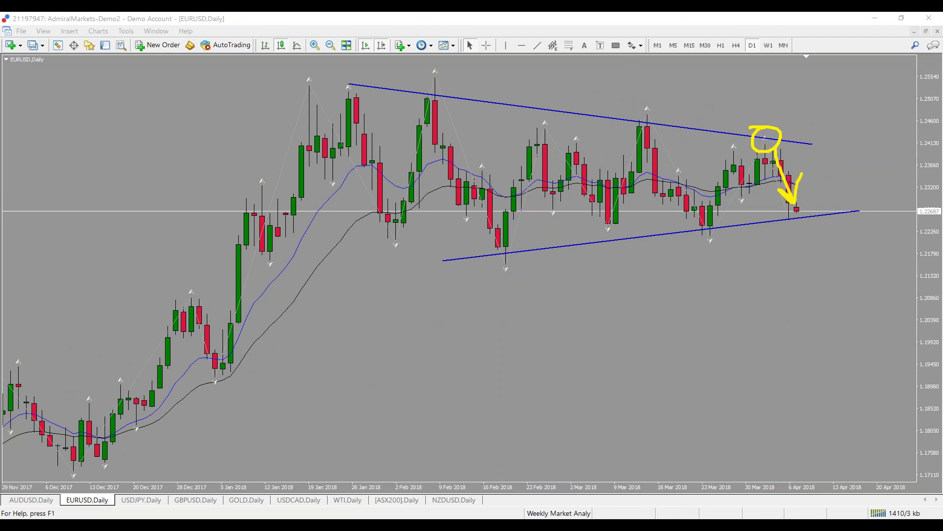
{"action": "key", "text": "e"}
Circle the recent EURUSD top candles, and separately the lower trendline test with an upward bounce arrow, clearing each markup
{"action": "mouse_move", "coordinate": [760, 136]}
{"action": "left_mouse_down"}
{"action": "mouse_move", "coordinate": [763, 187]}
{"action": "mouse_move", "coordinate": [780, 185]}
{"action": "mouse_move", "coordinate": [785, 160]}
{"action": "mouse_move", "coordinate": [772, 136]}
{"action": "mouse_move", "coordinate": [759, 142]}
{"action": "left_mouse_up"}
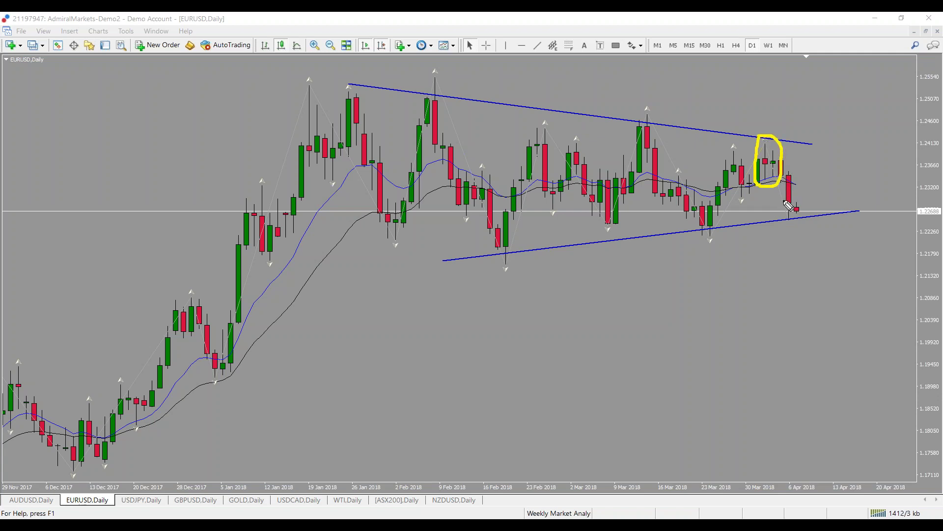
{"action": "key", "text": "Escape"}
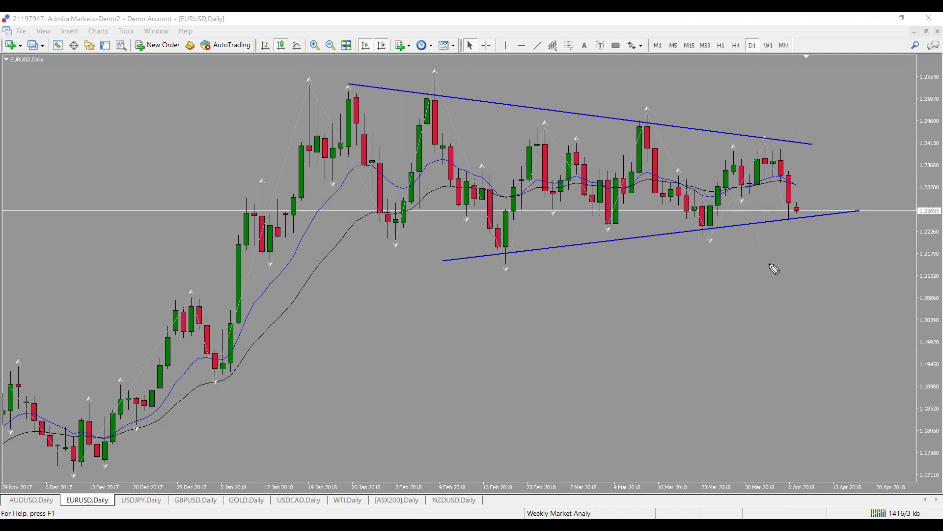
{"action": "mouse_move", "coordinate": [796, 211]}
{"action": "left_mouse_down"}
{"action": "mouse_move", "coordinate": [812, 230]}
{"action": "mouse_move", "coordinate": [797, 220]}
{"action": "mouse_move", "coordinate": [812, 212]}
{"action": "mouse_move", "coordinate": [829, 170]}
{"action": "mouse_move", "coordinate": [819, 180]}
{"action": "mouse_move", "coordinate": [831, 187]}
{"action": "left_mouse_up"}
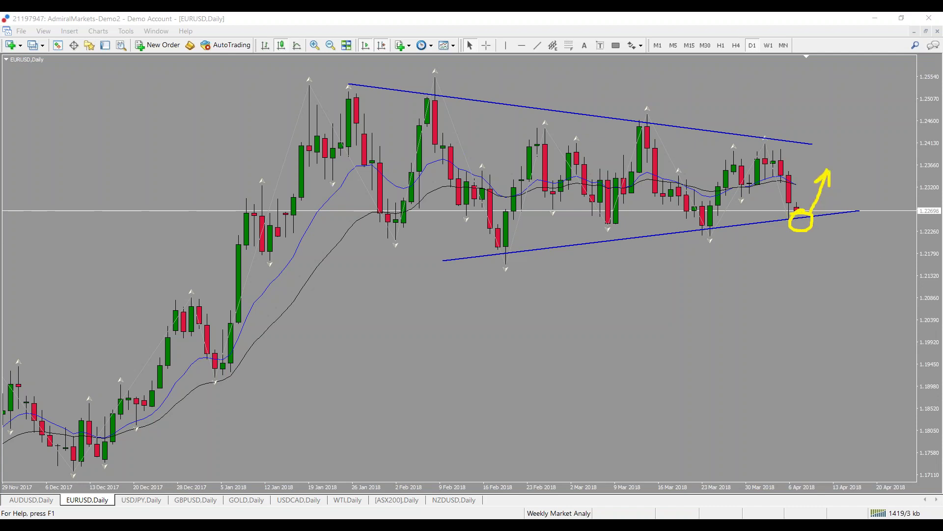
{"action": "key", "text": "Escape"}
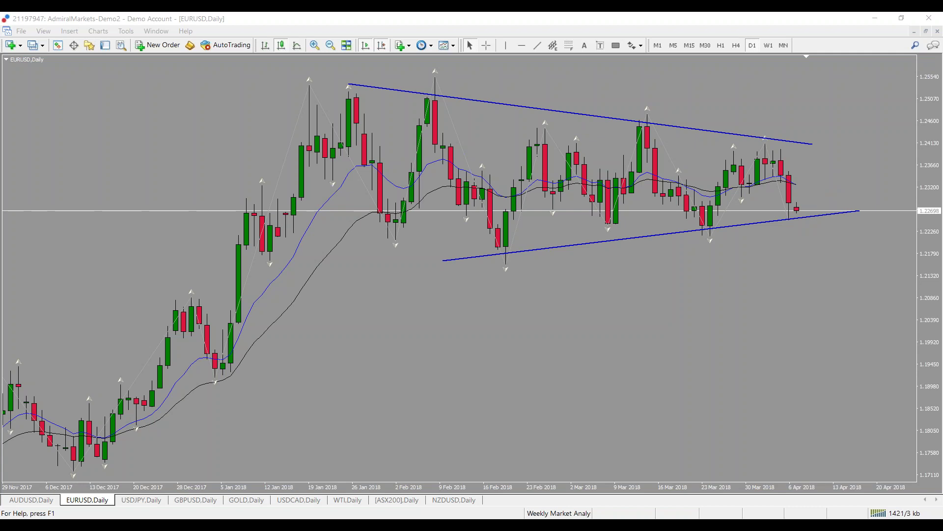
Select the lower EURUSD trendline and move both ends so it runs flatter, with its final end below the last candles' lows
{"action": "double_click", "coordinate": [860, 212]}
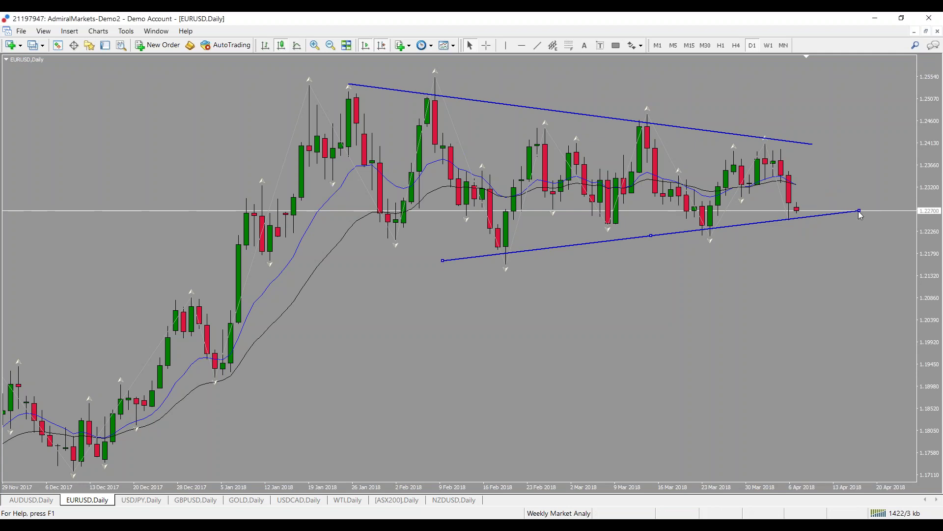
{"action": "left_click_drag", "start_coordinate": [860, 214], "coordinate": [830, 224]}
{"action": "left_click_drag", "start_coordinate": [445, 265], "coordinate": [453, 259]}
{"action": "left_click_drag", "start_coordinate": [829, 221], "coordinate": [840, 227]}
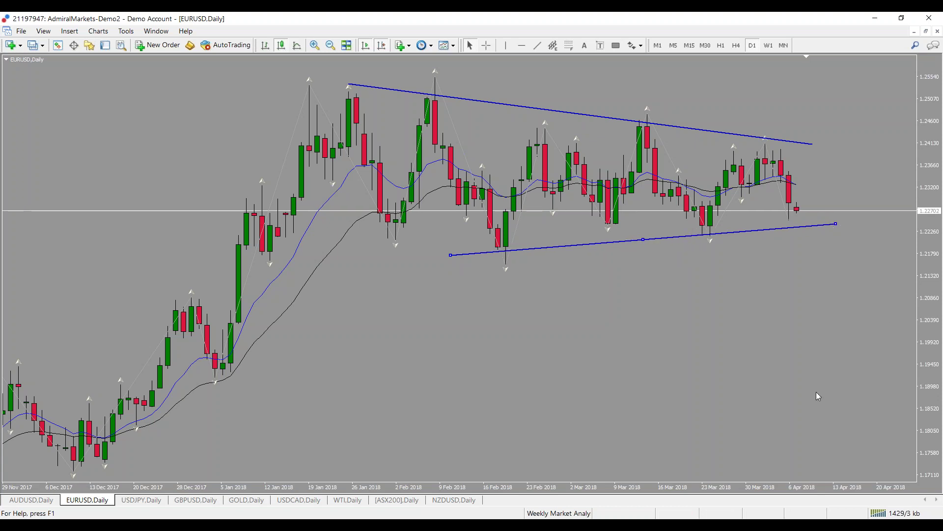
{"action": "mouse_move", "coordinate": [462, 259]}
{"action": "left_mouse_down"}
{"action": "mouse_move", "coordinate": [476, 273]}
{"action": "mouse_move", "coordinate": [477, 257]}
{"action": "left_mouse_up"}
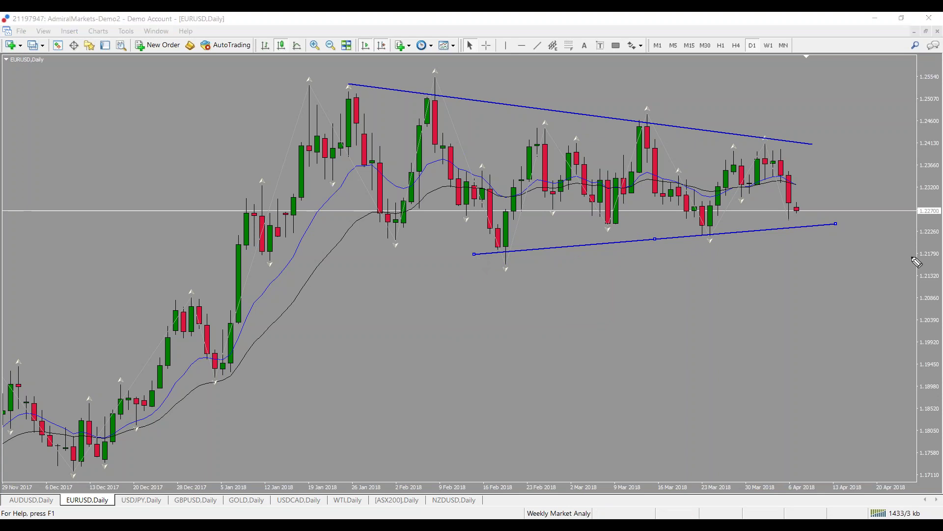
{"action": "mouse_move", "coordinate": [814, 218]}
{"action": "left_mouse_down"}
{"action": "mouse_move", "coordinate": [802, 227]}
{"action": "mouse_move", "coordinate": [828, 237]}
{"action": "mouse_move", "coordinate": [829, 221]}
{"action": "mouse_move", "coordinate": [814, 218]}
{"action": "left_mouse_up"}
{"action": "key", "text": "Escape"}
Raise the later end of the lower EURUSD trendline to the current price level and lower its starting end slightly
{"action": "left_click_drag", "start_coordinate": [836, 224], "coordinate": [836, 211]}
{"action": "left_click_drag", "start_coordinate": [474, 254], "coordinate": [471, 259]}
{"action": "left_click_drag", "start_coordinate": [836, 211], "coordinate": [834, 213]}
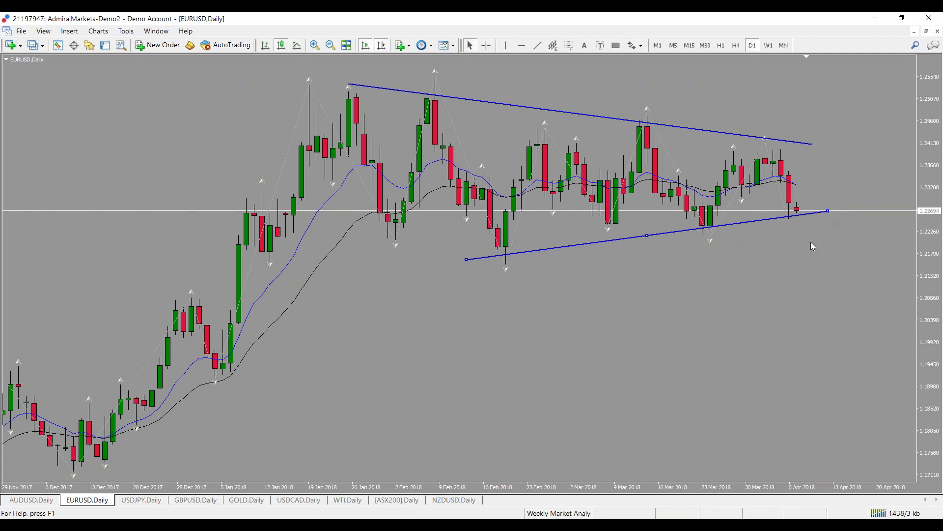
{"action": "left_click", "coordinate": [881, 289]}
Box the last falling EURUSD candles at the lower trendline in yellow and clear the markup
{"action": "mouse_move", "coordinate": [785, 166]}
{"action": "left_mouse_down"}
{"action": "mouse_move", "coordinate": [781, 212]}
{"action": "mouse_move", "coordinate": [804, 233]}
{"action": "mouse_move", "coordinate": [801, 168]}
{"action": "mouse_move", "coordinate": [785, 164]}
{"action": "left_mouse_up"}
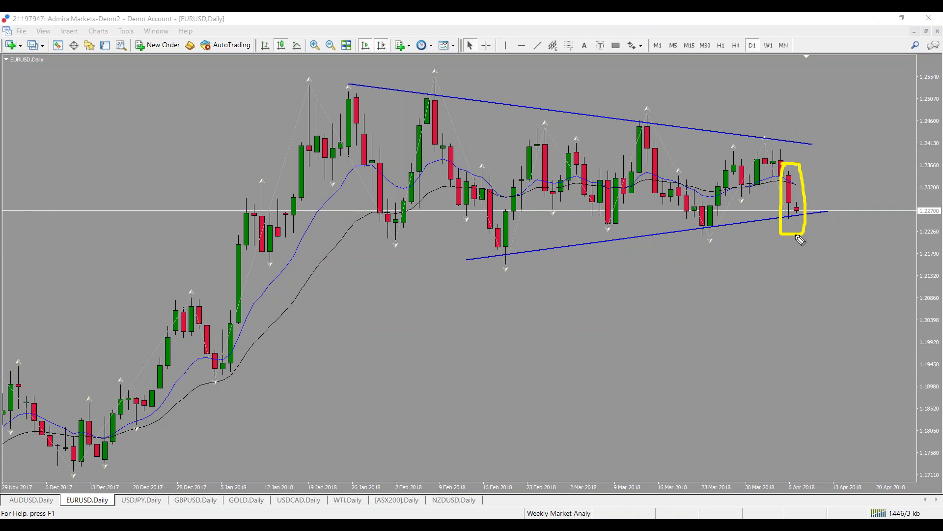
{"action": "key", "text": "Escape"}
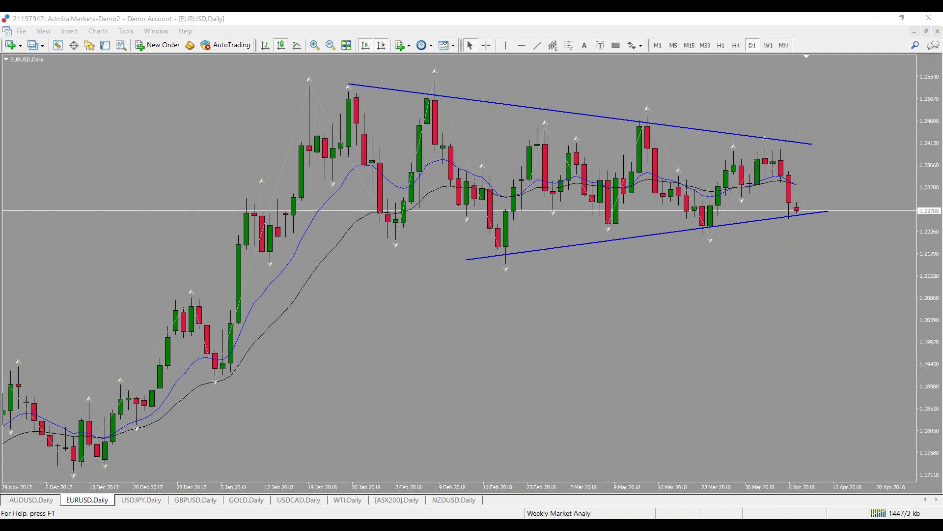
Refit the lower EURUSD trendline by moving both ends so it meets the latest candle's low just past the last bar
{"action": "left_click", "coordinate": [504, 283]}
{"action": "left_click_drag", "start_coordinate": [827, 212], "coordinate": [828, 221]}
{"action": "mouse_move", "coordinate": [466, 260]}
{"action": "left_mouse_down"}
{"action": "mouse_move", "coordinate": [448, 264]}
{"action": "mouse_move", "coordinate": [474, 260]}
{"action": "left_mouse_up"}
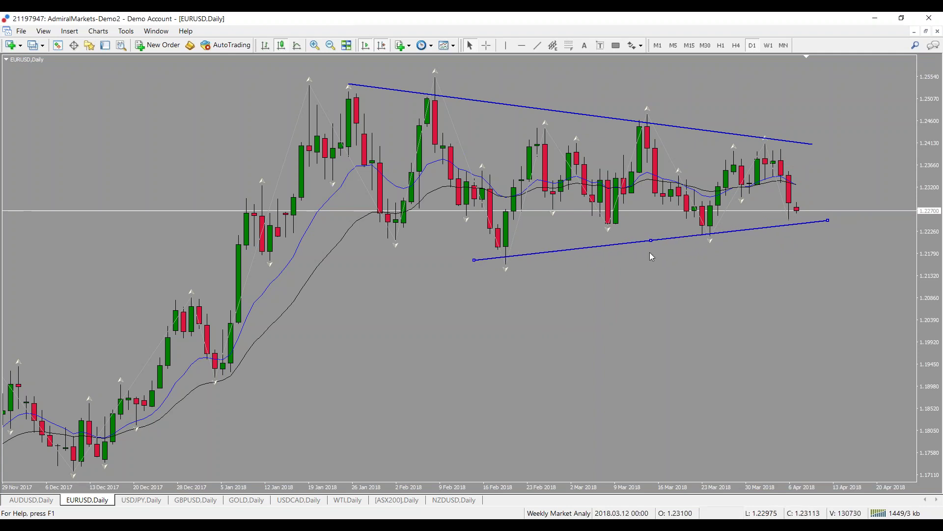
{"action": "left_click_drag", "start_coordinate": [828, 220], "coordinate": [822, 222]}
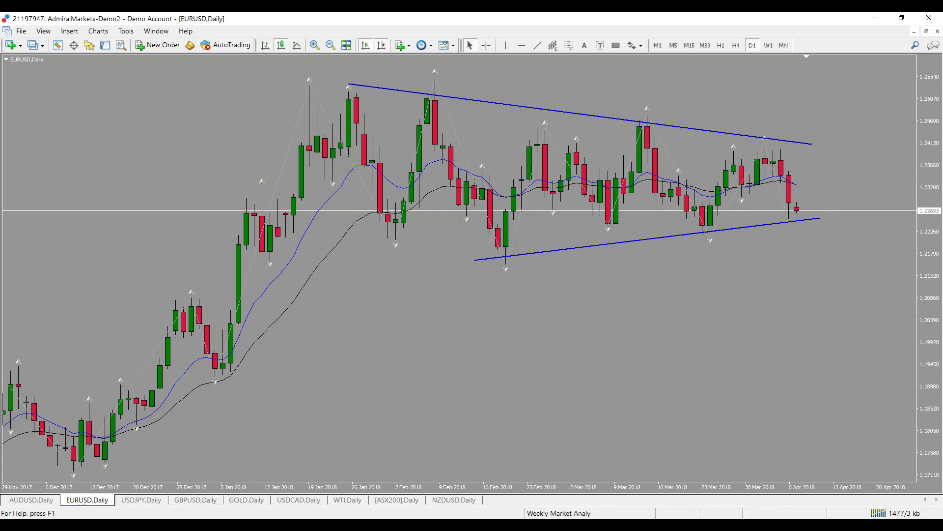
Sketch a bounce arrow off the lower EURUSD trendline and a breakdown arrow beneath the recent swing low in yellow, clearing each markup
{"action": "mouse_move", "coordinate": [815, 223]}
{"action": "left_mouse_down"}
{"action": "mouse_move", "coordinate": [803, 227]}
{"action": "mouse_move", "coordinate": [837, 169]}
{"action": "mouse_move", "coordinate": [842, 185]}
{"action": "left_mouse_up"}
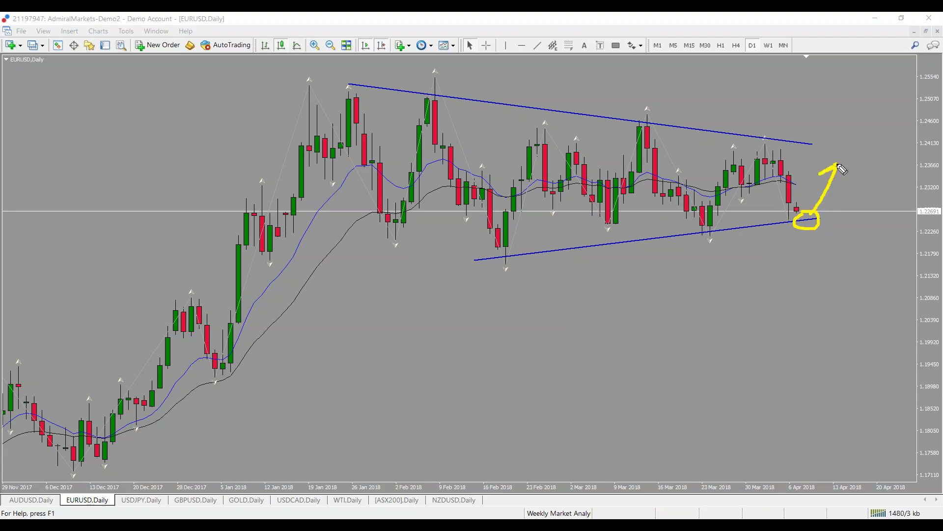
{"action": "key", "text": "Escape"}
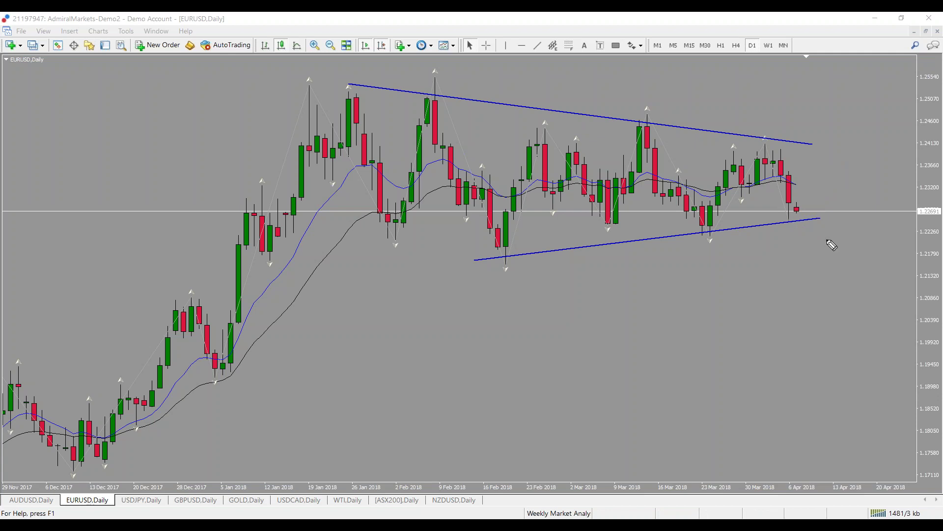
{"action": "mouse_move", "coordinate": [792, 210]}
{"action": "left_mouse_down"}
{"action": "mouse_move", "coordinate": [794, 245]}
{"action": "mouse_move", "coordinate": [803, 226]}
{"action": "mouse_move", "coordinate": [793, 210]}
{"action": "left_mouse_up"}
{"action": "mouse_move", "coordinate": [674, 238]}
{"action": "left_mouse_down"}
{"action": "mouse_move", "coordinate": [842, 237]}
{"action": "mouse_move", "coordinate": [824, 248]}
{"action": "mouse_move", "coordinate": [840, 315]}
{"action": "mouse_move", "coordinate": [844, 277]}
{"action": "left_mouse_up"}
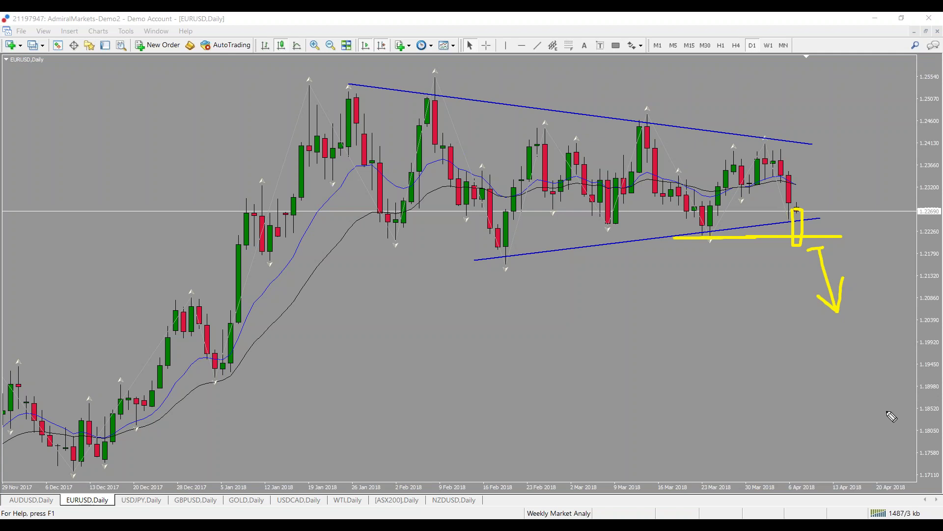
{"action": "key", "text": "Escape"}
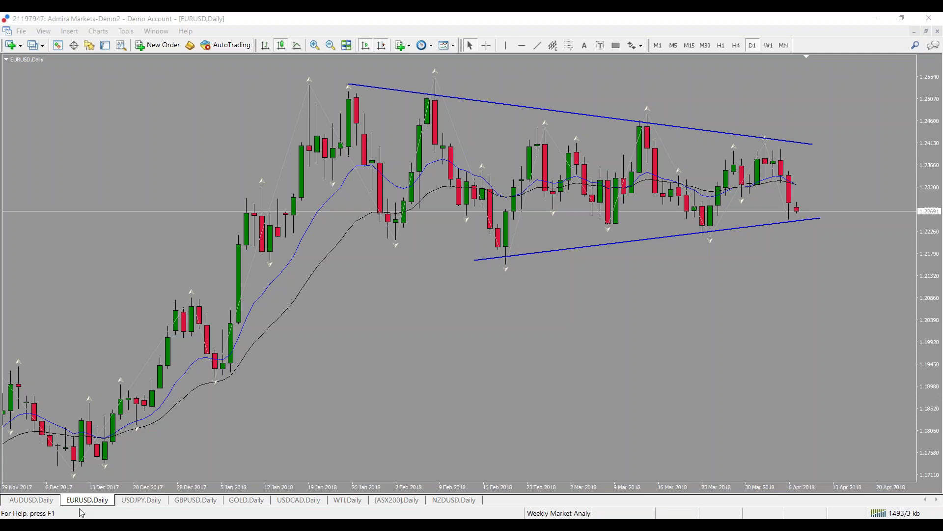
Open the USDJPY daily chart, check the grey zone against the longer price history, and enlarge the recent candles
{"action": "left_click", "coordinate": [141, 500]}
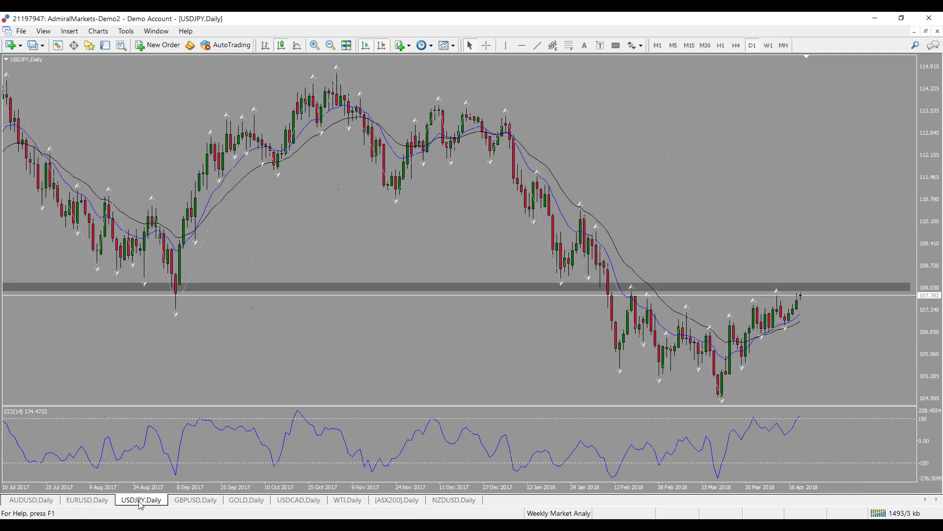
{"action": "left_click", "coordinate": [331, 45]}
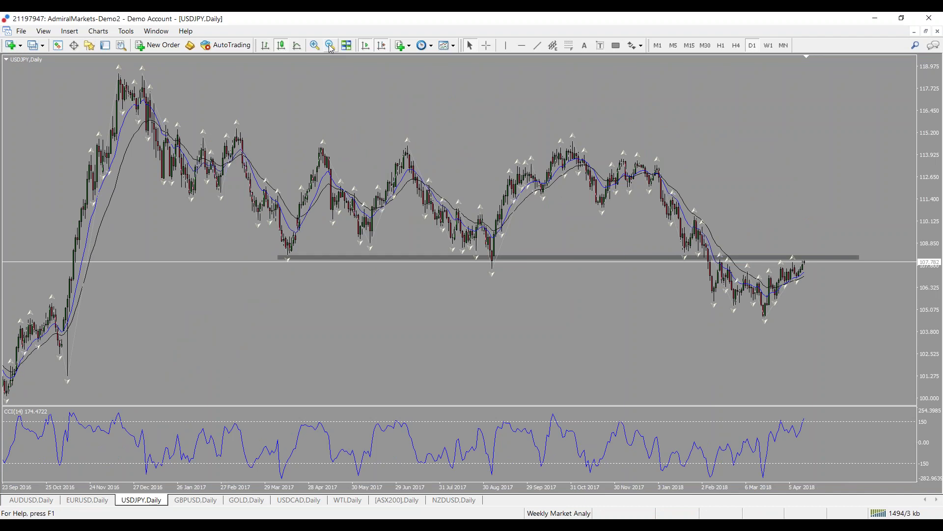
{"action": "left_click", "coordinate": [315, 45]}
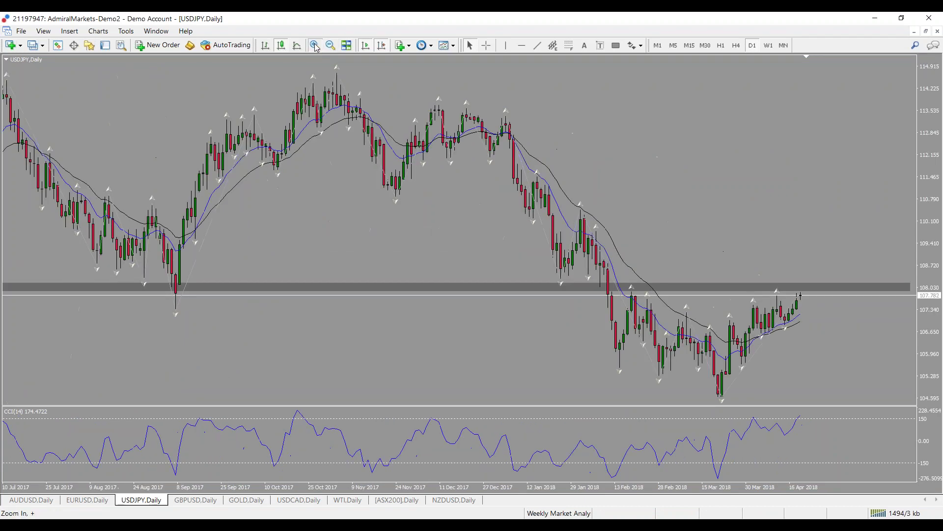
{"action": "left_click", "coordinate": [315, 45]}
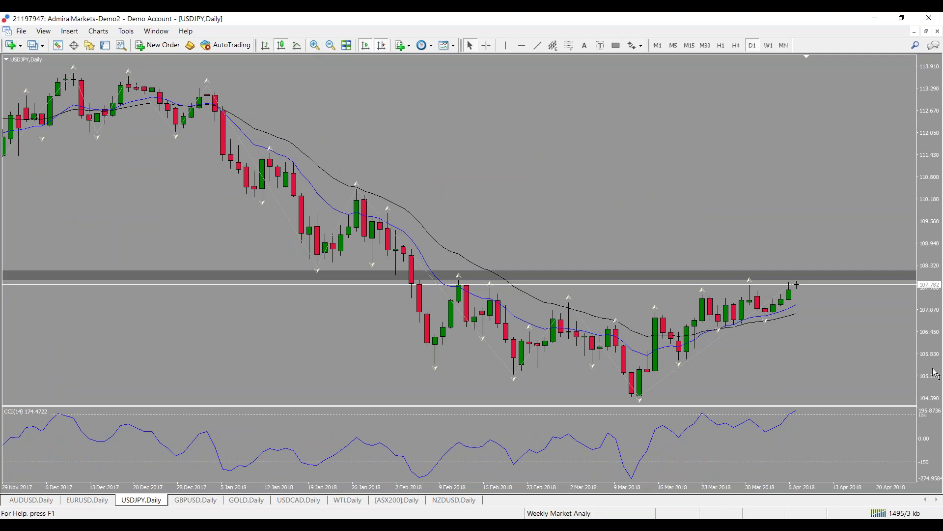
Mark the latest USDJPY highs at the grey zone with a yellow line and a falling arrow, and clear the markup
{"action": "mouse_move", "coordinate": [756, 277]}
{"action": "left_mouse_down"}
{"action": "mouse_move", "coordinate": [819, 270]}
{"action": "mouse_move", "coordinate": [847, 350]}
{"action": "left_mouse_up"}
{"action": "left_click_drag", "start_coordinate": [809, 325], "coordinate": [845, 319]}
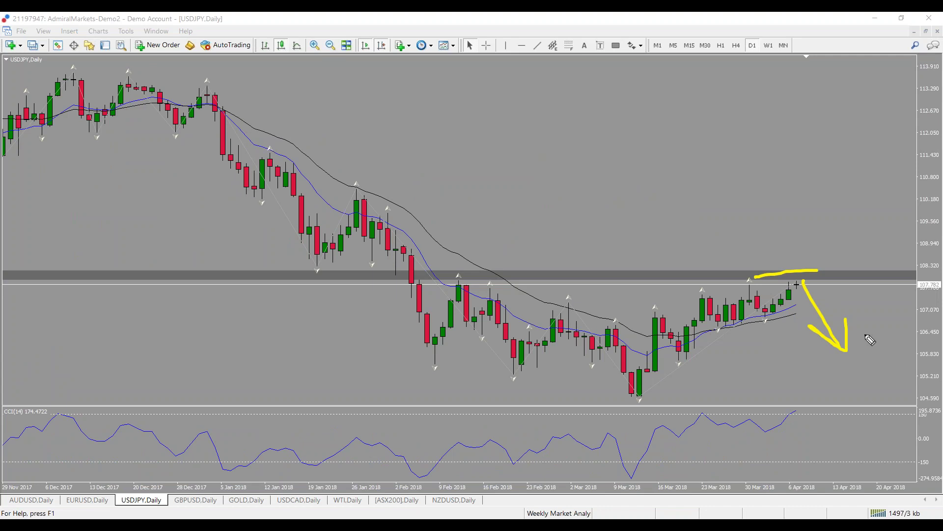
{"action": "key", "text": "Escape"}
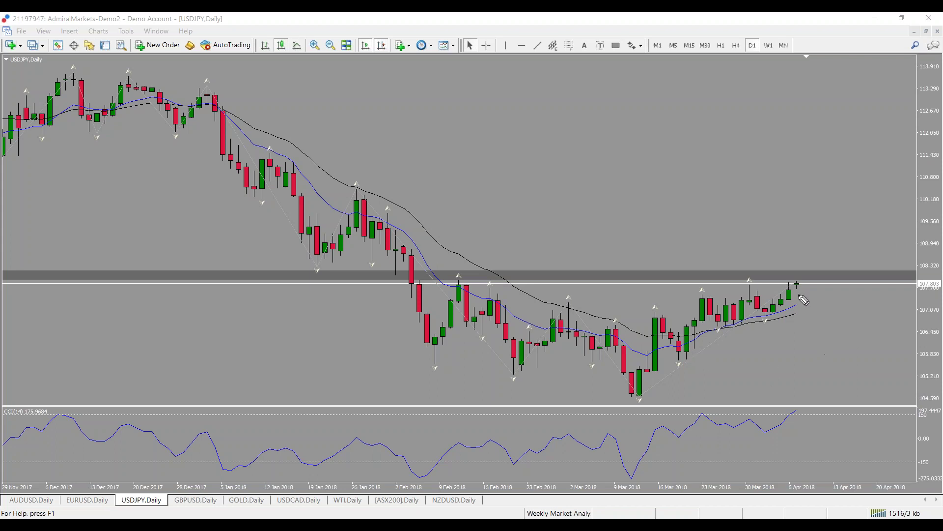
Sketch a possible spike above the grey USDJPY zone and a yellow level from the January lows past the latest candle
{"action": "mouse_move", "coordinate": [796, 285]}
{"action": "left_mouse_down"}
{"action": "mouse_move", "coordinate": [798, 254]}
{"action": "mouse_move", "coordinate": [797, 284]}
{"action": "mouse_move", "coordinate": [814, 282]}
{"action": "mouse_move", "coordinate": [811, 266]}
{"action": "left_mouse_up"}
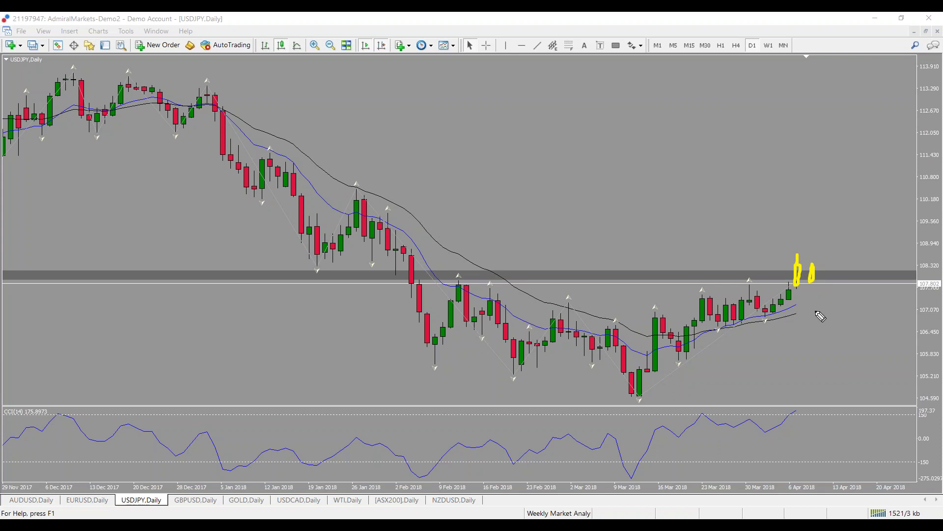
{"action": "left_click_drag", "start_coordinate": [297, 263], "coordinate": [846, 250]}
{"action": "left_click_drag", "start_coordinate": [581, 257], "coordinate": [899, 256]}
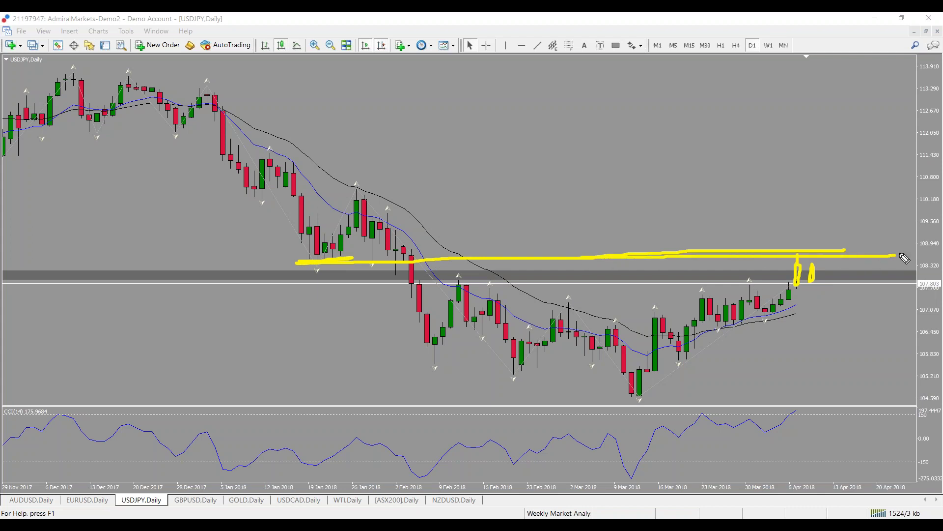
Sketch falling arrows from the grey zone and the yellow level, trace the January bounce, and clear all USDJPY markup
{"action": "mouse_move", "coordinate": [816, 283]}
{"action": "left_mouse_down"}
{"action": "mouse_move", "coordinate": [849, 280]}
{"action": "mouse_move", "coordinate": [871, 367]}
{"action": "left_mouse_up"}
{"action": "mouse_move", "coordinate": [834, 342]}
{"action": "left_mouse_down"}
{"action": "mouse_move", "coordinate": [871, 367]}
{"action": "mouse_move", "coordinate": [866, 324]}
{"action": "left_mouse_up"}
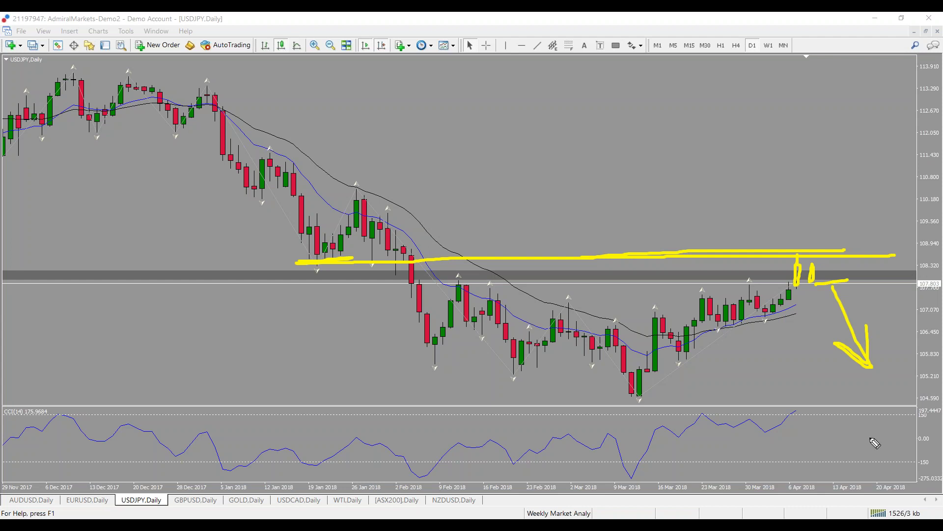
{"action": "mouse_move", "coordinate": [279, 197]}
{"action": "left_mouse_down"}
{"action": "mouse_move", "coordinate": [315, 231]}
{"action": "mouse_move", "coordinate": [361, 224]}
{"action": "mouse_move", "coordinate": [365, 197]}
{"action": "mouse_move", "coordinate": [378, 222]}
{"action": "left_mouse_up"}
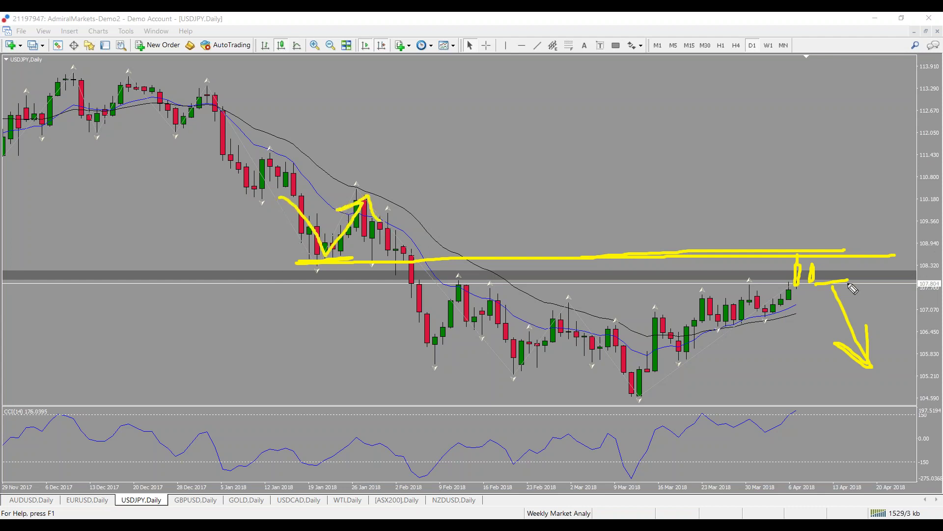
{"action": "mouse_move", "coordinate": [866, 256]}
{"action": "left_mouse_down"}
{"action": "mouse_move", "coordinate": [909, 337]}
{"action": "mouse_move", "coordinate": [861, 308]}
{"action": "mouse_move", "coordinate": [910, 337]}
{"action": "left_mouse_up"}
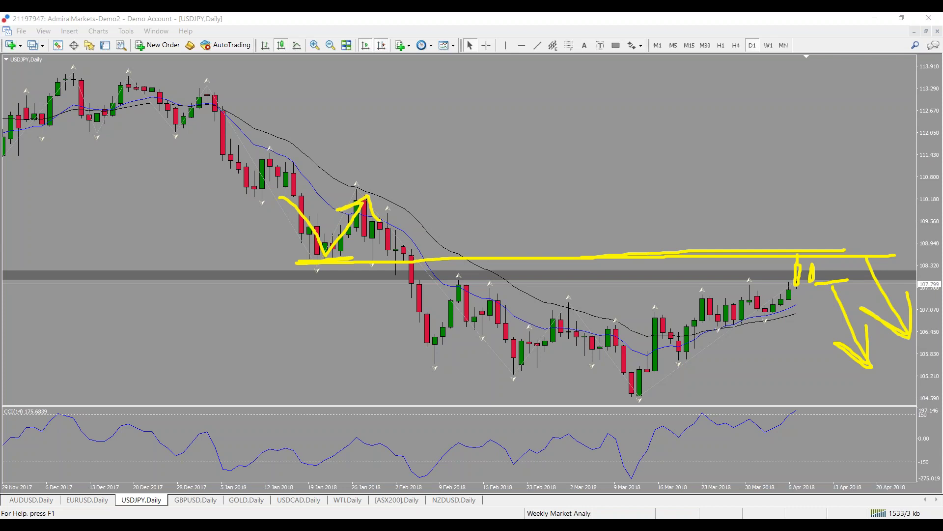
{"action": "key", "text": "e"}
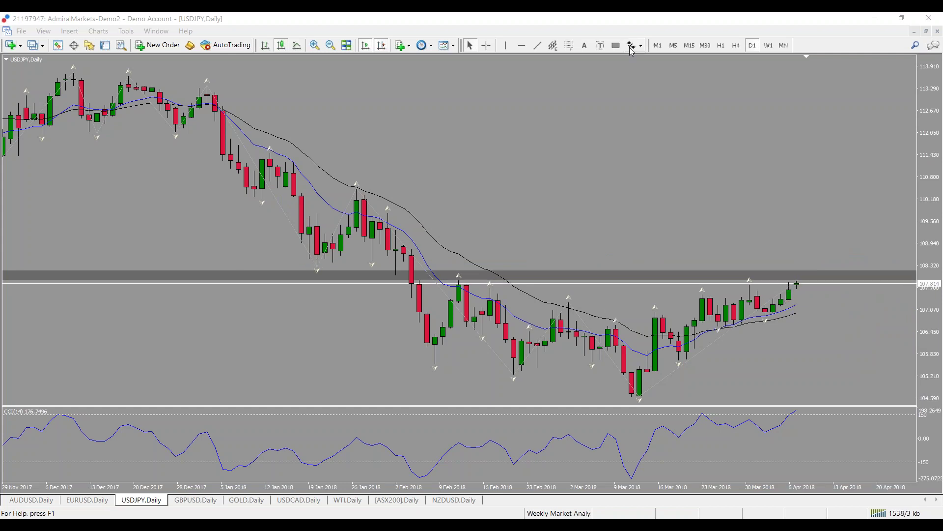
Draw a trendline from the January USDJPY lows to beyond the latest candle, level it horizontally and deselect it
{"action": "left_click", "coordinate": [537, 46]}
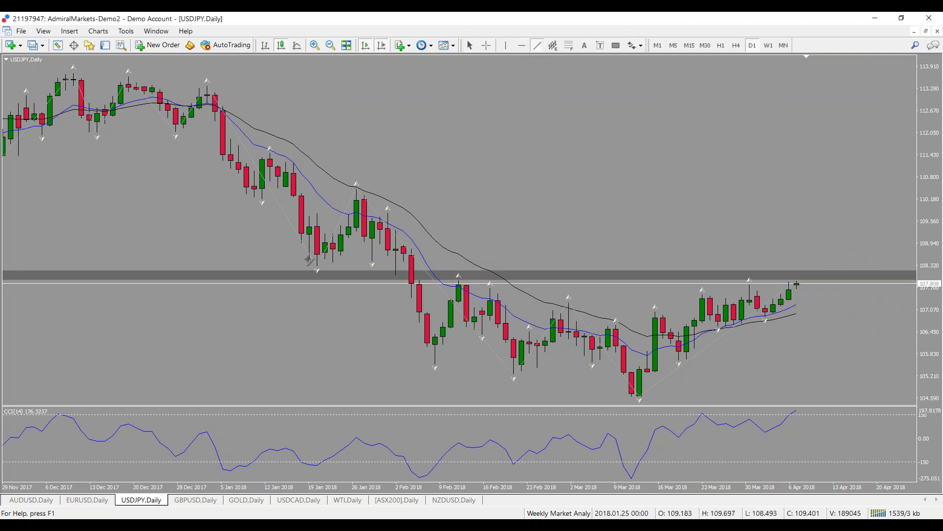
{"action": "left_click_drag", "start_coordinate": [309, 256], "coordinate": [860, 260]}
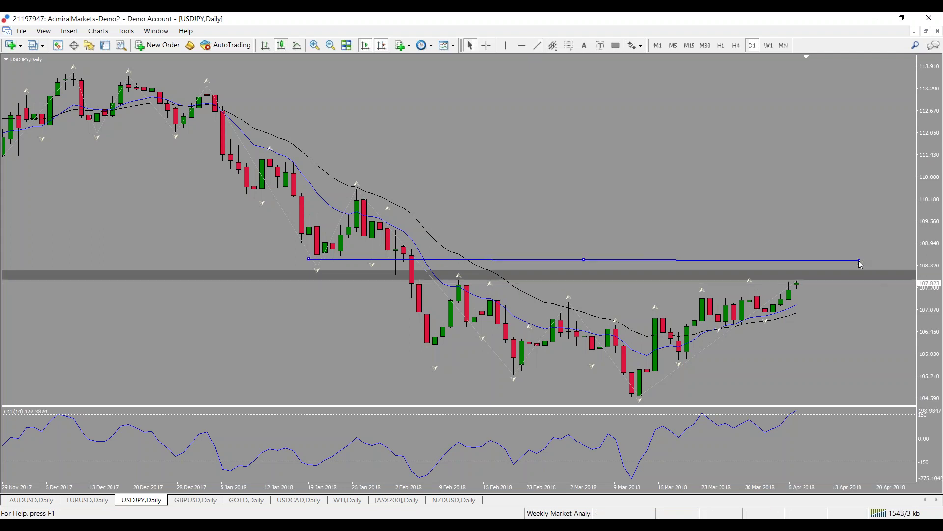
{"action": "left_click_drag", "start_coordinate": [861, 262], "coordinate": [862, 263]}
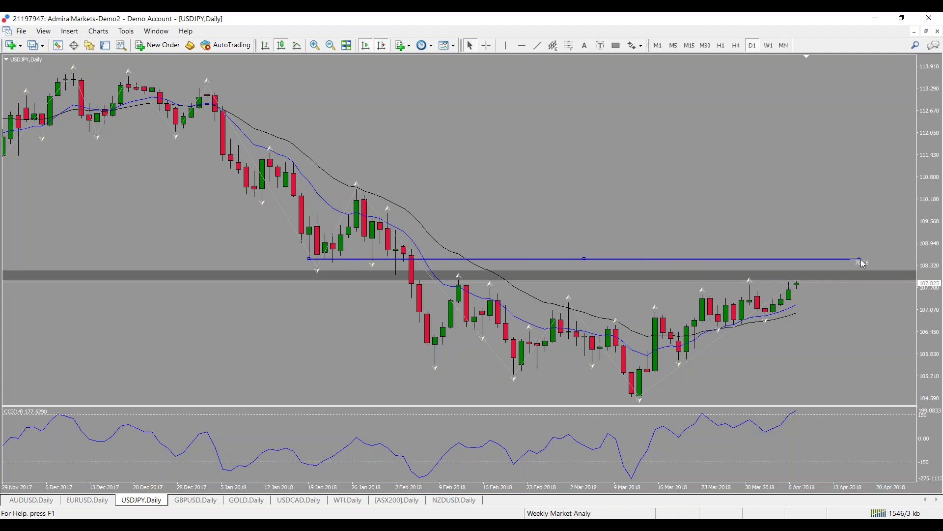
{"action": "double_click", "coordinate": [861, 261]}
Circle a possible test of the new USDJPY line with a falling arrow, mark its January origin with arrows, and clear the markup
{"action": "mouse_move", "coordinate": [799, 283]}
{"action": "left_mouse_down"}
{"action": "mouse_move", "coordinate": [817, 258]}
{"action": "mouse_move", "coordinate": [809, 265]}
{"action": "mouse_move", "coordinate": [832, 267]}
{"action": "mouse_move", "coordinate": [815, 255]}
{"action": "mouse_move", "coordinate": [850, 311]}
{"action": "mouse_move", "coordinate": [864, 298]}
{"action": "left_mouse_up"}
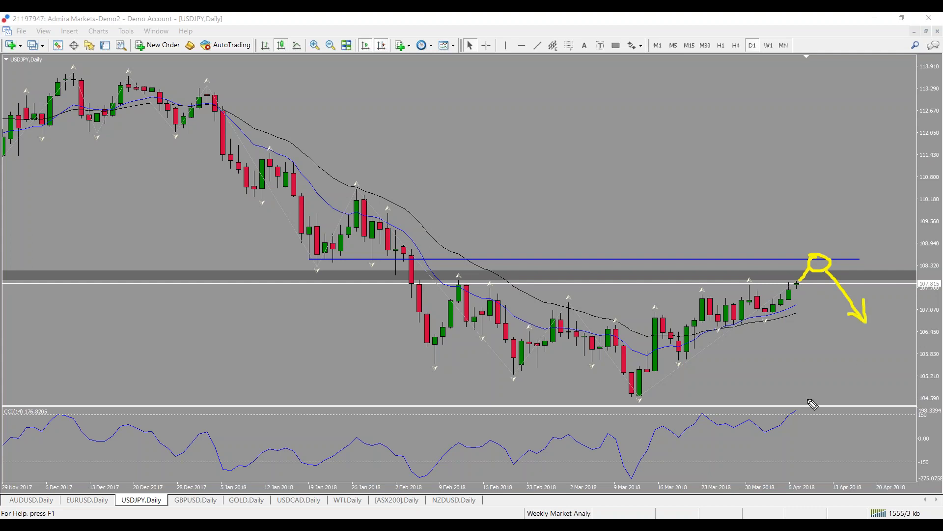
{"action": "mouse_move", "coordinate": [323, 259]}
{"action": "left_mouse_down"}
{"action": "mouse_move", "coordinate": [357, 213]}
{"action": "mouse_move", "coordinate": [356, 235]}
{"action": "left_mouse_up"}
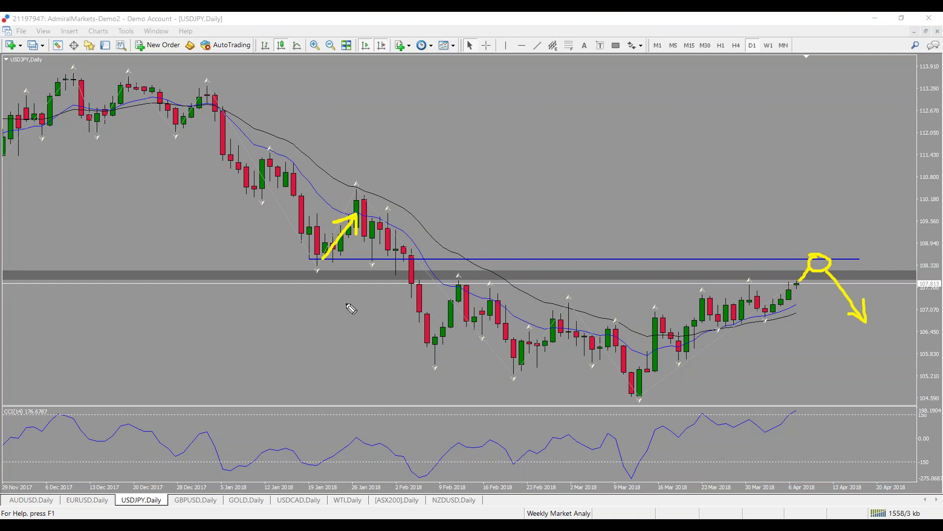
{"action": "mouse_move", "coordinate": [270, 259]}
{"action": "left_mouse_down"}
{"action": "mouse_move", "coordinate": [186, 259]}
{"action": "mouse_move", "coordinate": [186, 275]}
{"action": "mouse_move", "coordinate": [324, 271]}
{"action": "left_mouse_up"}
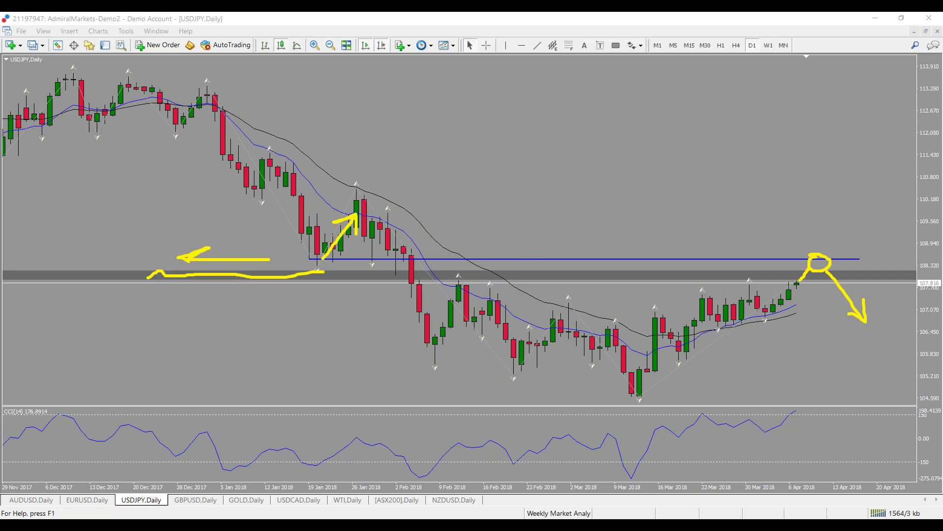
{"action": "key", "text": "Escape"}
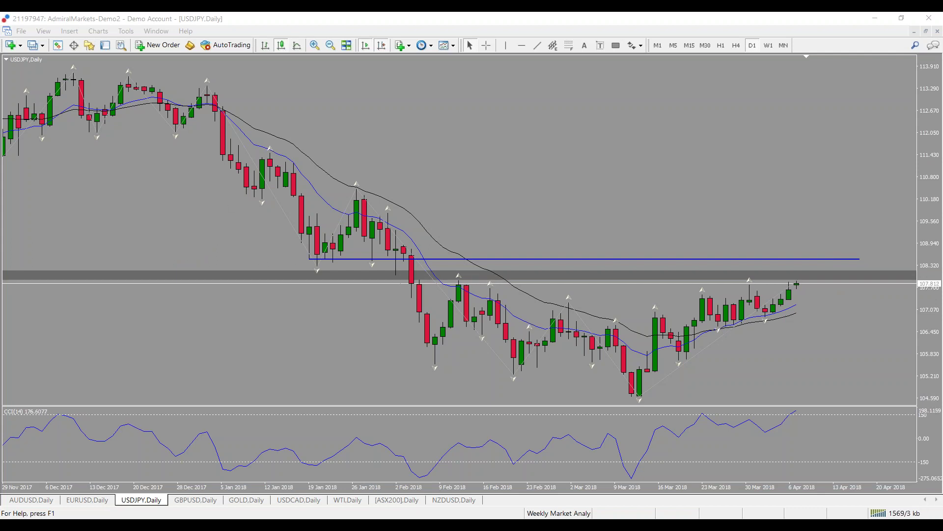
Examine USDJPY on the H4 timeframe against the grey zone and blue line, and return to the daily timeframe
{"action": "left_click", "coordinate": [737, 45]}
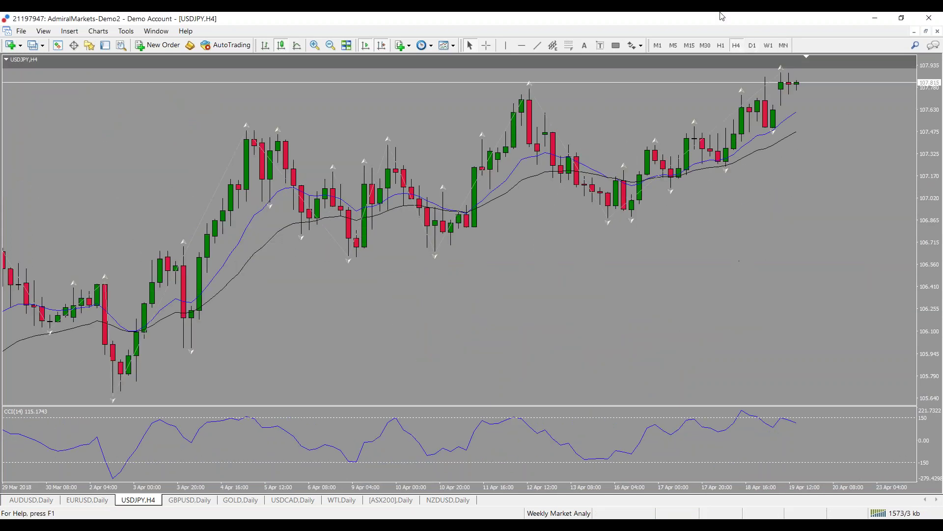
{"action": "left_click", "coordinate": [331, 50]}
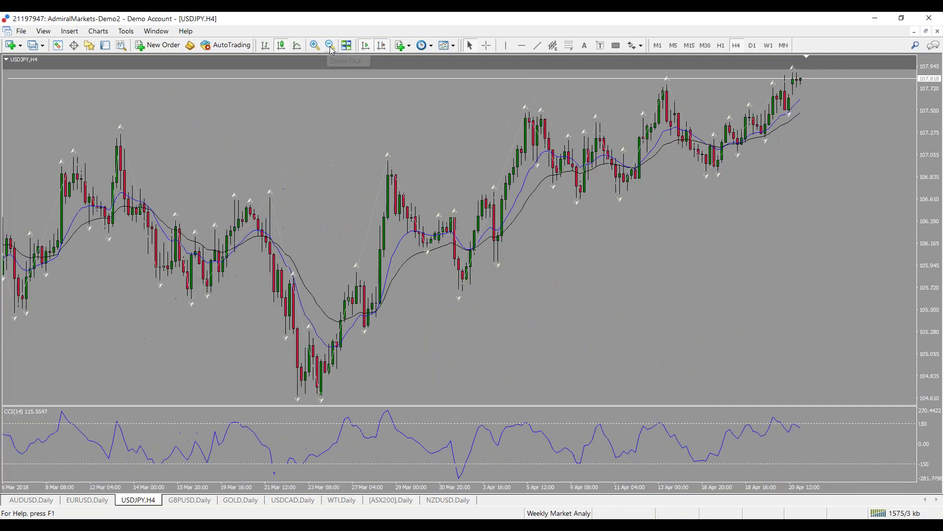
{"action": "left_click", "coordinate": [332, 50]}
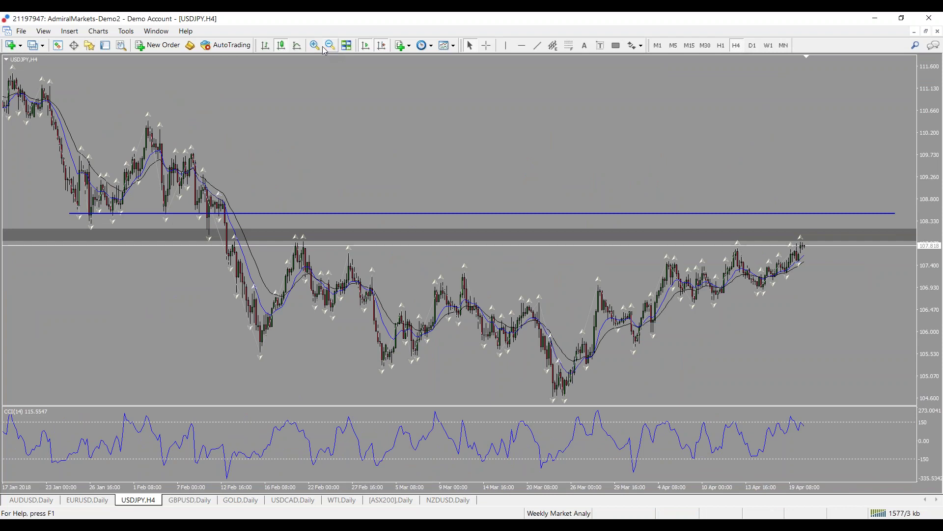
{"action": "left_click", "coordinate": [315, 49]}
{"action": "left_click", "coordinate": [315, 50]}
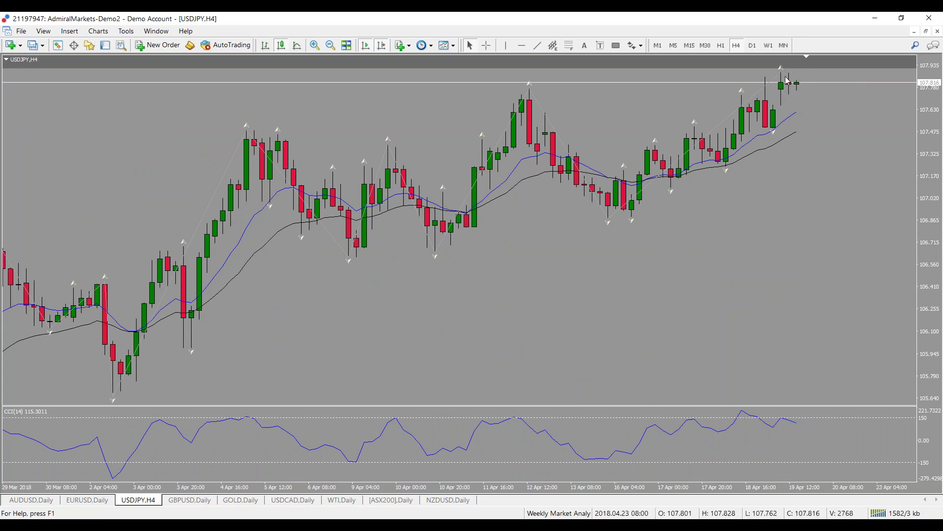
{"action": "left_click", "coordinate": [752, 45]}
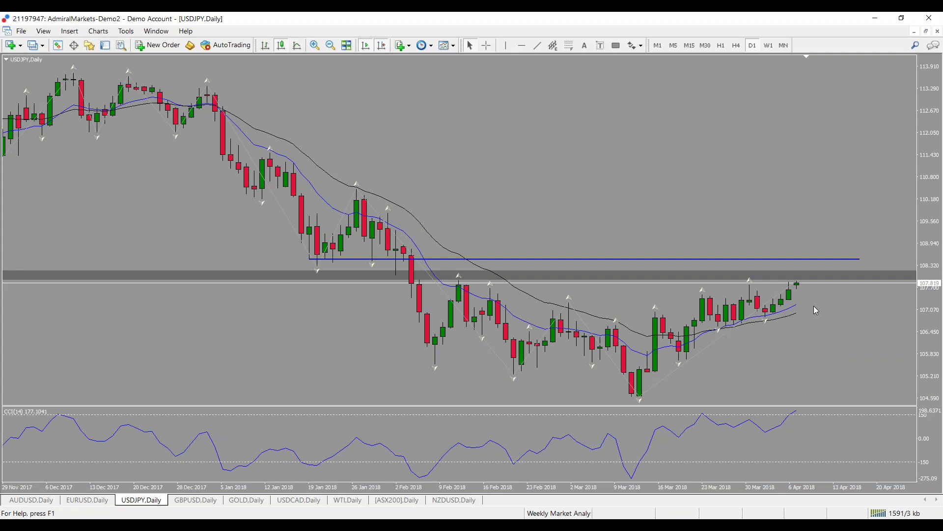
Open the GBPUSD daily chart, highlight the support level at the latest lows in yellow, and clear the highlight
{"action": "left_click", "coordinate": [196, 500]}
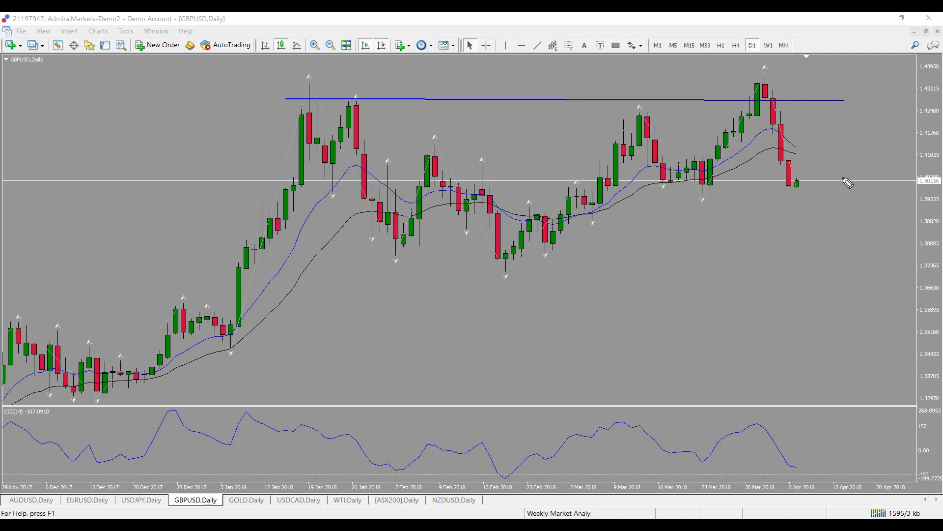
{"action": "mouse_move", "coordinate": [713, 183]}
{"action": "left_mouse_down"}
{"action": "mouse_move", "coordinate": [762, 85]}
{"action": "mouse_move", "coordinate": [792, 183]}
{"action": "left_mouse_up"}
{"action": "key", "text": "e"}
Box the GBPUSD candles above the upper blue line, sketch a rising continuation arrow from them, and clear the markup
{"action": "mouse_move", "coordinate": [752, 77]}
{"action": "left_mouse_down"}
{"action": "mouse_move", "coordinate": [752, 123]}
{"action": "mouse_move", "coordinate": [772, 107]}
{"action": "mouse_move", "coordinate": [769, 79]}
{"action": "mouse_move", "coordinate": [753, 77]}
{"action": "left_mouse_up"}
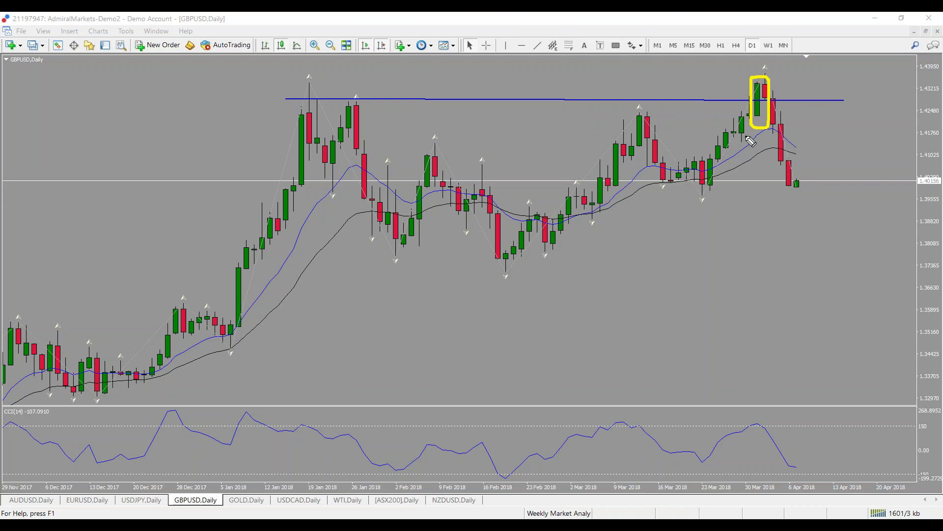
{"action": "mouse_move", "coordinate": [759, 85]}
{"action": "left_mouse_down"}
{"action": "mouse_move", "coordinate": [773, 88]}
{"action": "mouse_move", "coordinate": [791, 60]}
{"action": "mouse_move", "coordinate": [796, 70]}
{"action": "left_mouse_up"}
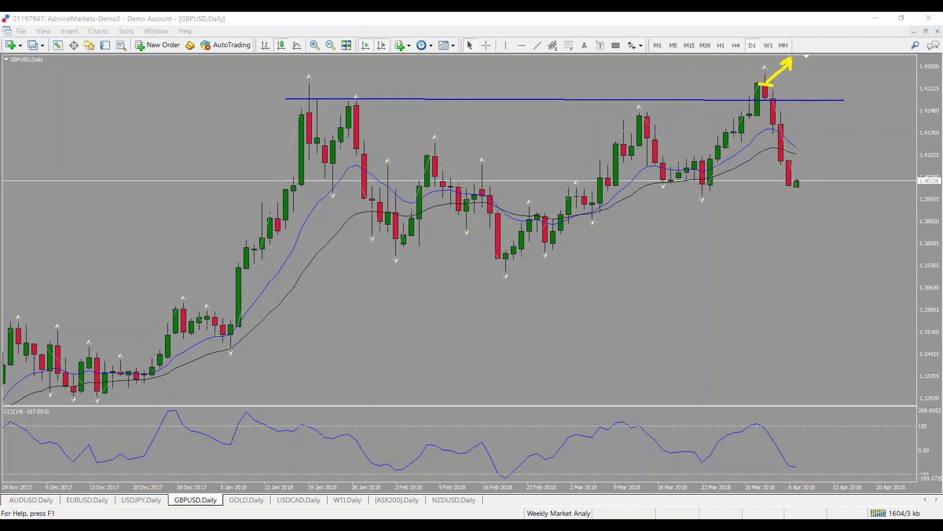
{"action": "key", "text": "e"}
Draw a horizontal support trendline from the mid-March GBPUSD lows through the latest candle, clearing its yellow preview first
{"action": "left_click_drag", "start_coordinate": [654, 186], "coordinate": [859, 185]}
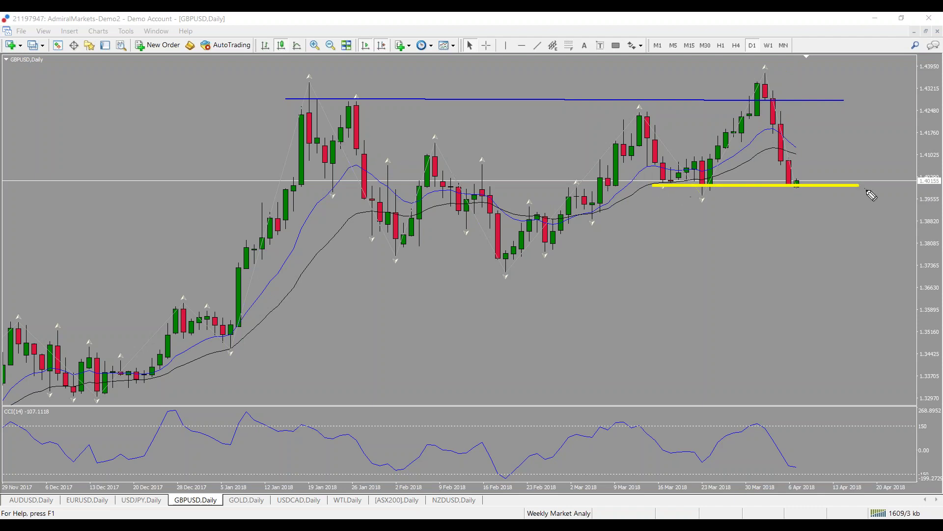
{"action": "key", "text": "Escape"}
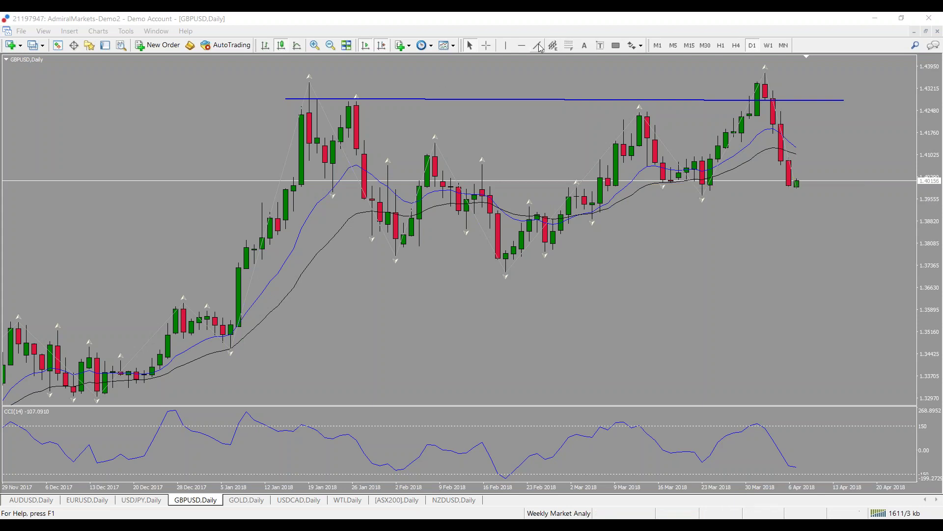
{"action": "left_click_drag", "start_coordinate": [649, 185], "coordinate": [868, 185]}
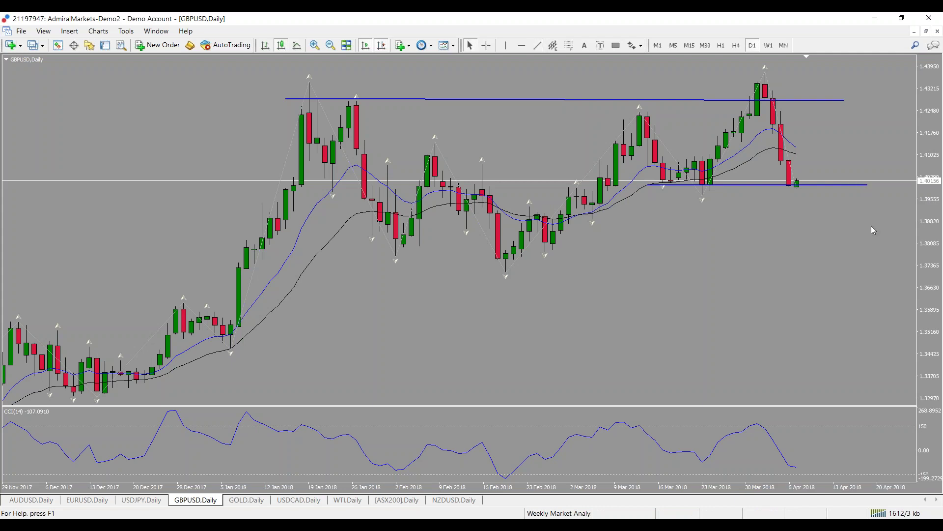
Lower the GBPUSD support trendline on the H4 timeframe to the early-April lows, and return to the daily timeframe
{"action": "left_click", "coordinate": [736, 45]}
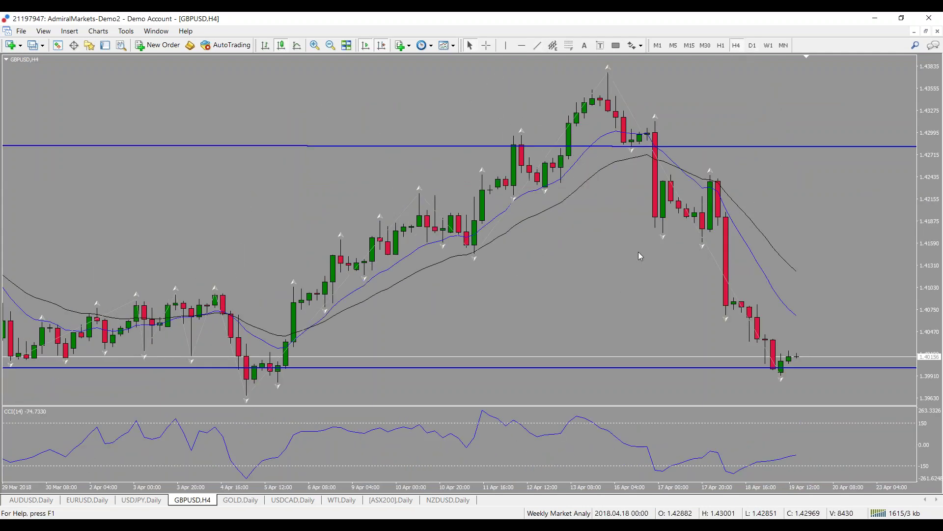
{"action": "left_click", "coordinate": [330, 45]}
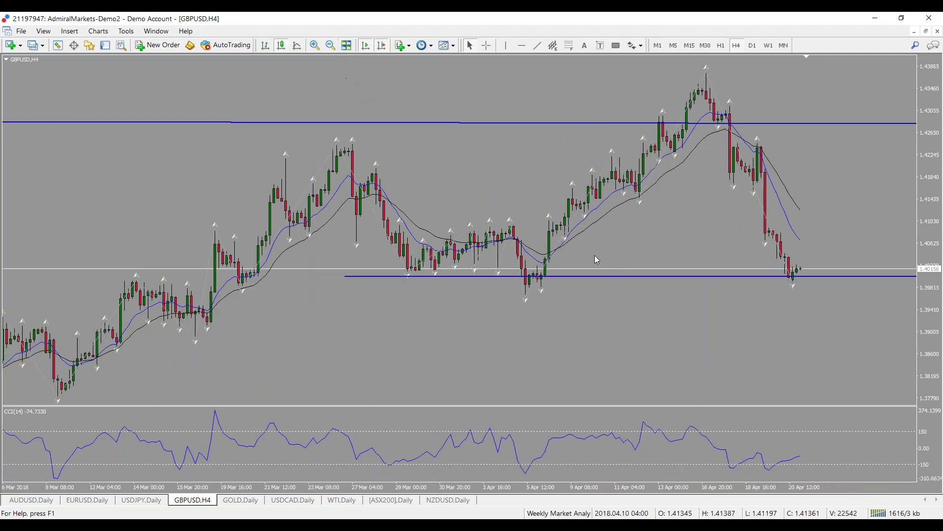
{"action": "double_click", "coordinate": [670, 276]}
{"action": "left_click_drag", "start_coordinate": [670, 276], "coordinate": [651, 290]}
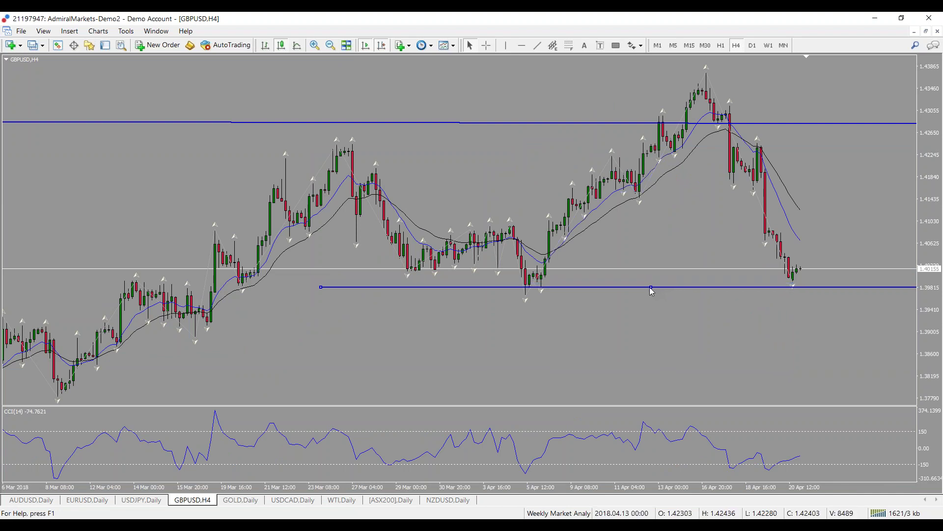
{"action": "left_click_drag", "start_coordinate": [651, 291], "coordinate": [654, 288]}
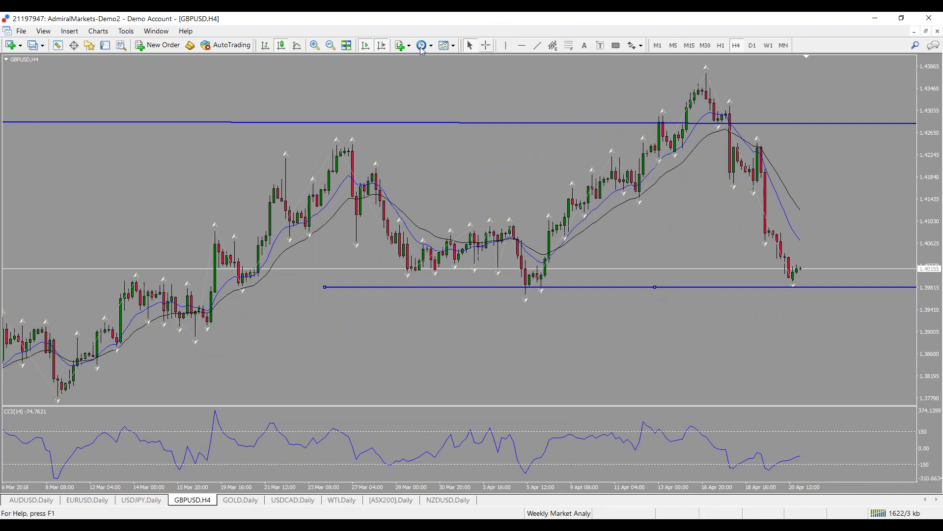
{"action": "left_click", "coordinate": [314, 45]}
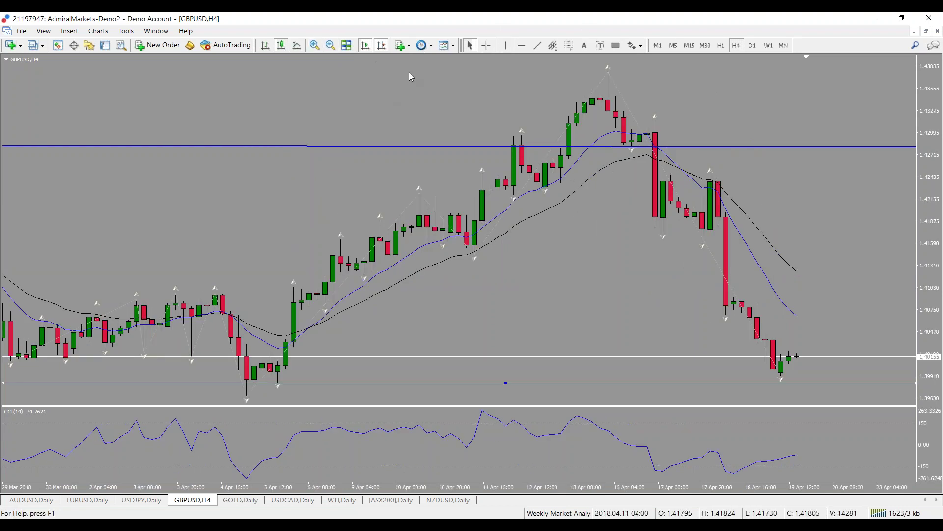
{"action": "left_click", "coordinate": [752, 46]}
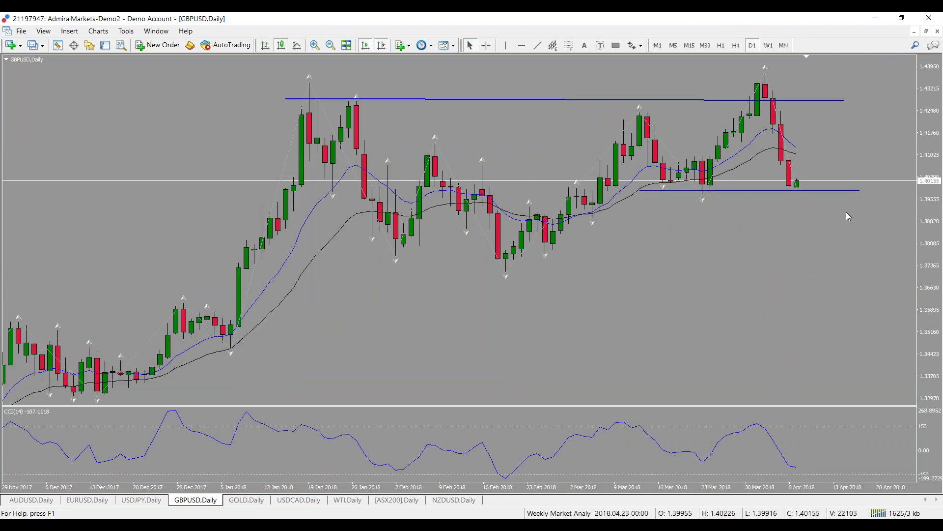
Highlight both touches of the GBPUSD support line and the rise and fall between them in yellow, and clear the markup
{"action": "mouse_move", "coordinate": [677, 186]}
{"action": "left_mouse_down"}
{"action": "mouse_move", "coordinate": [678, 196]}
{"action": "mouse_move", "coordinate": [722, 195]}
{"action": "left_mouse_up"}
{"action": "left_click_drag", "start_coordinate": [791, 191], "coordinate": [813, 191]}
{"action": "mouse_move", "coordinate": [698, 186]}
{"action": "left_mouse_down"}
{"action": "mouse_move", "coordinate": [753, 111]}
{"action": "mouse_move", "coordinate": [801, 167]}
{"action": "mouse_move", "coordinate": [820, 212]}
{"action": "left_mouse_up"}
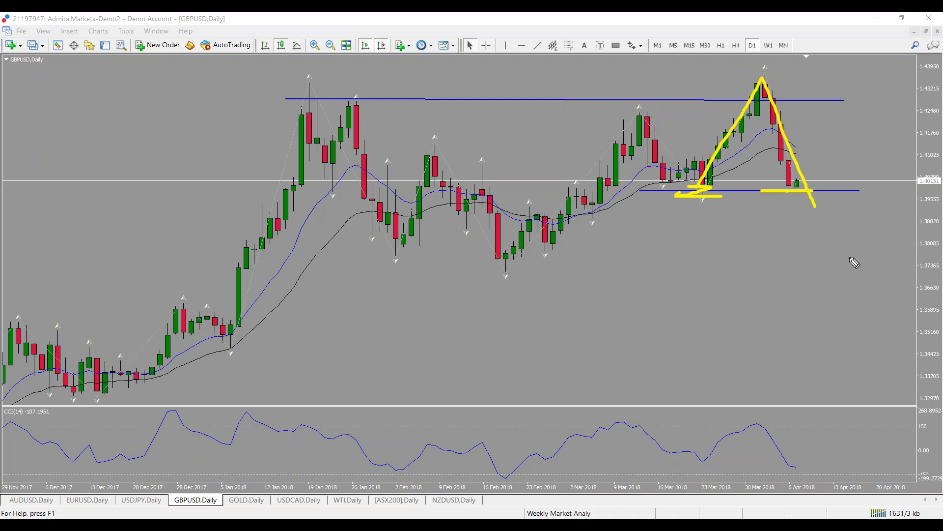
{"action": "key", "text": "Escape"}
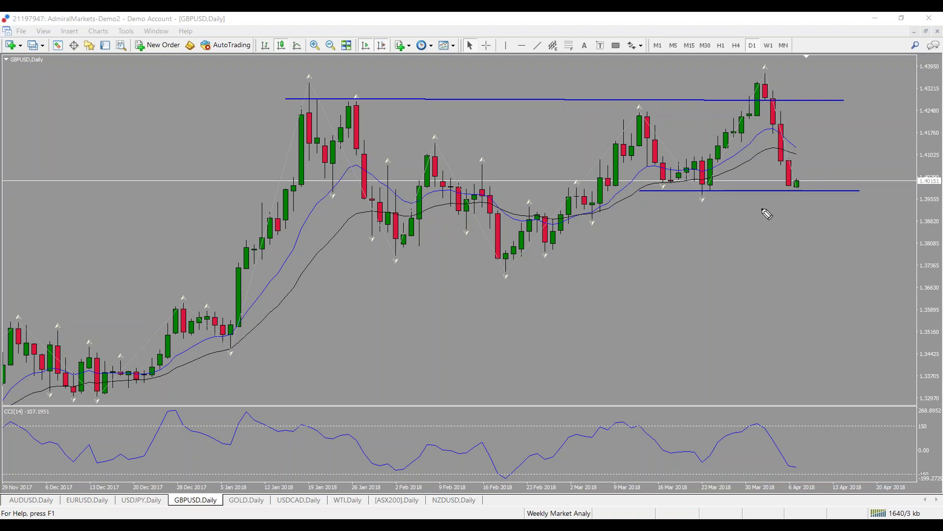
Sketch a head-and-shoulders outline with a projected right shoulder and a rising arrow from the latest GBPUSD candle, clearing each drawing
{"action": "mouse_move", "coordinate": [796, 184]}
{"action": "left_mouse_down"}
{"action": "mouse_move", "coordinate": [838, 128]}
{"action": "mouse_move", "coordinate": [866, 184]}
{"action": "left_mouse_up"}
{"action": "mouse_move", "coordinate": [570, 218]}
{"action": "left_mouse_down"}
{"action": "mouse_move", "coordinate": [644, 118]}
{"action": "mouse_move", "coordinate": [732, 166]}
{"action": "mouse_move", "coordinate": [767, 75]}
{"action": "mouse_move", "coordinate": [797, 185]}
{"action": "left_mouse_up"}
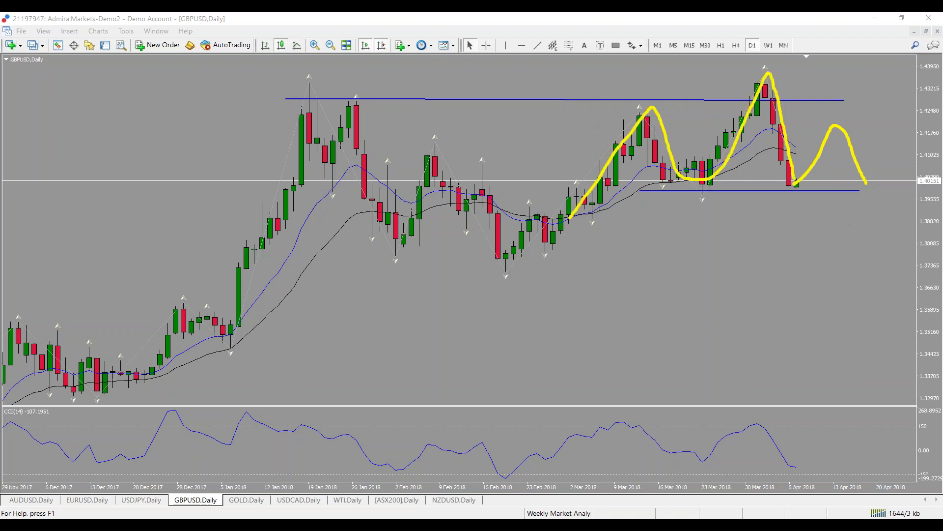
{"action": "key", "text": "e"}
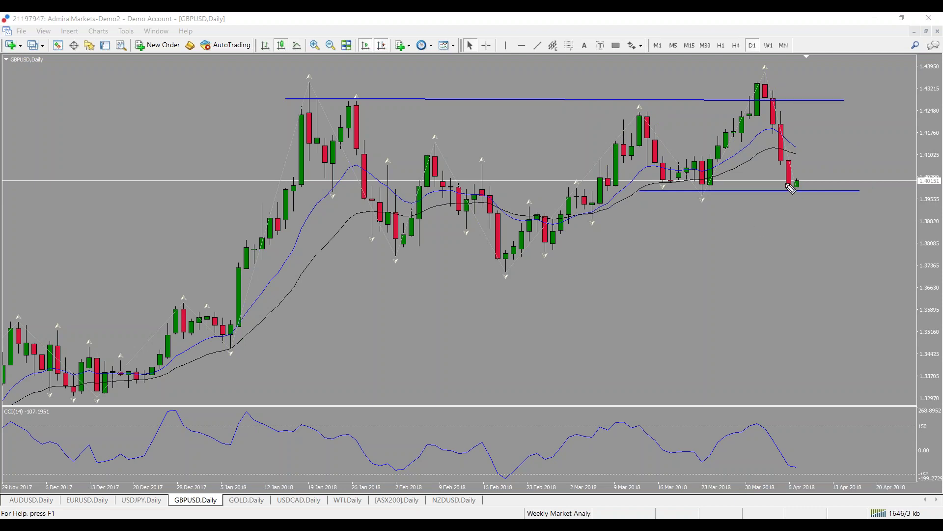
{"action": "mouse_move", "coordinate": [797, 185]}
{"action": "left_mouse_down"}
{"action": "mouse_move", "coordinate": [810, 157]}
{"action": "mouse_move", "coordinate": [818, 164]}
{"action": "left_mouse_up"}
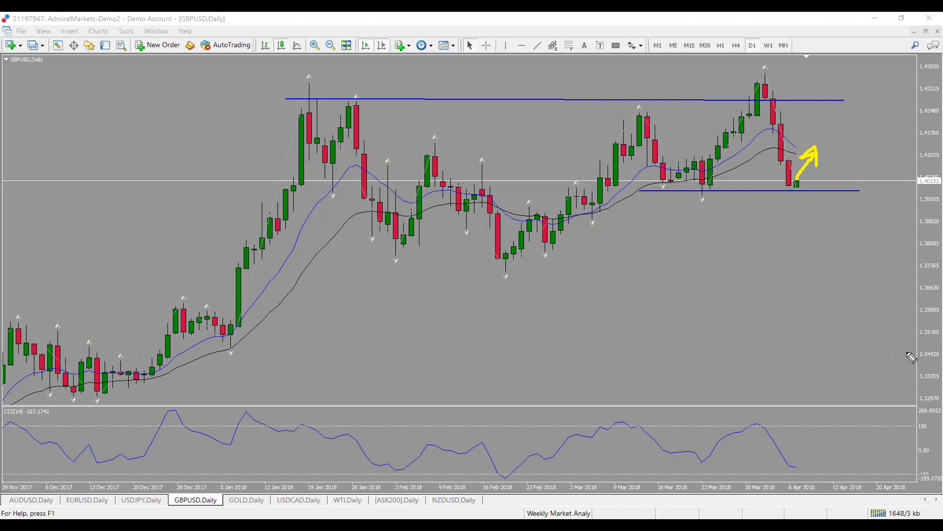
{"action": "key", "text": "Escape"}
Check GBPUSD on the H4 timeframe, and delete the upper horizontal trendline from the daily chart
{"action": "left_click", "coordinate": [736, 46]}
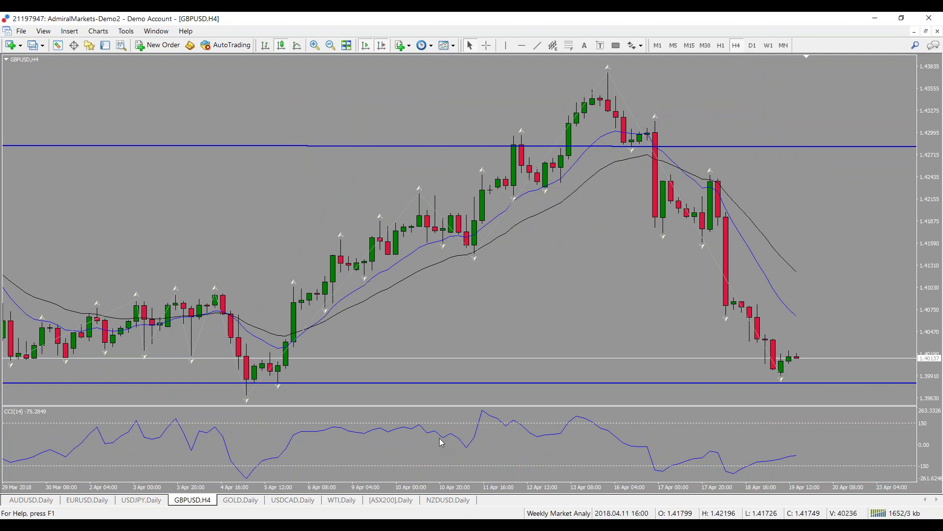
{"action": "left_click", "coordinate": [752, 46]}
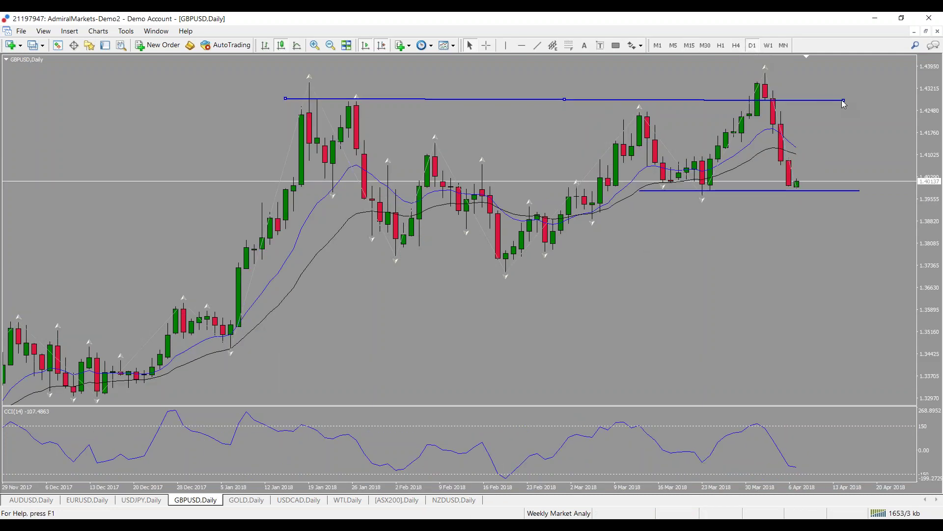
{"action": "key", "text": "Delete"}
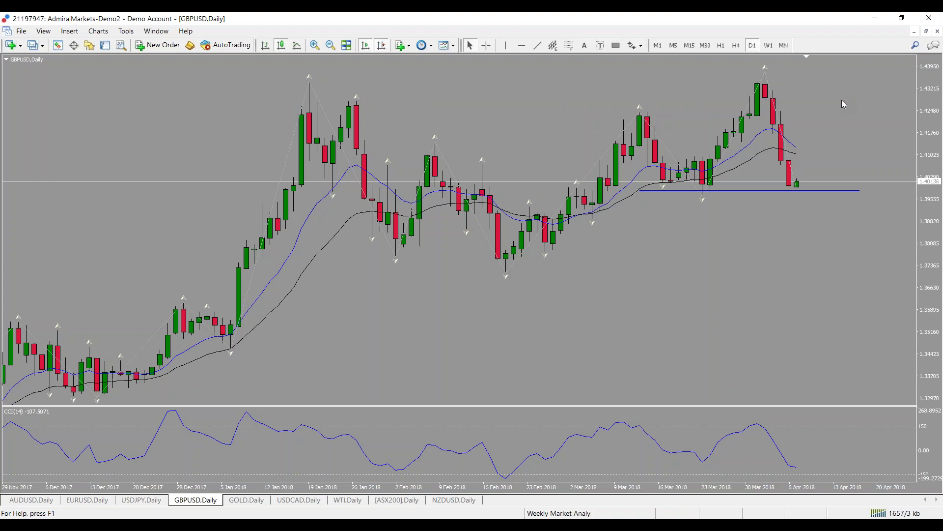
Switch GBPUSD to H4, circle the support line just ahead of the latest candle, and sketch a rising arrow from it
{"action": "left_click", "coordinate": [737, 45]}
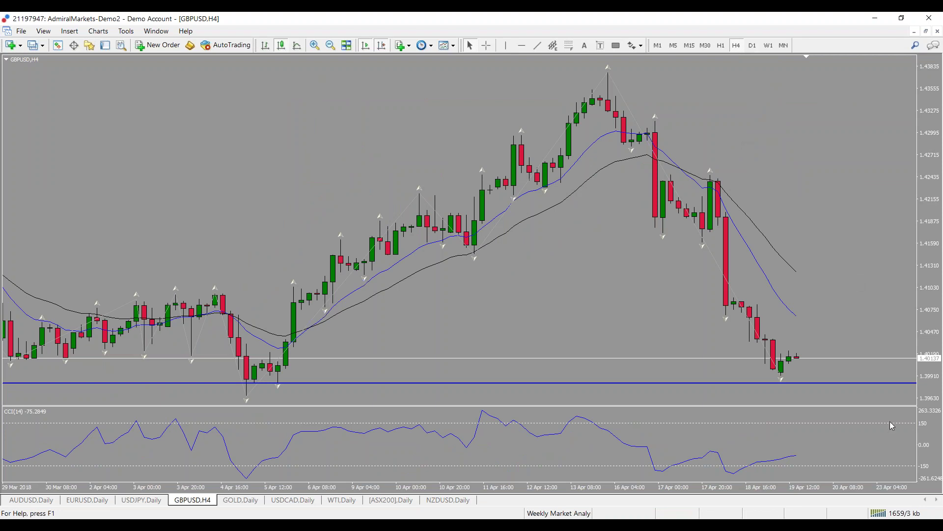
{"action": "key", "text": "ctrl+2"}
{"action": "mouse_move", "coordinate": [818, 367]}
{"action": "left_mouse_down"}
{"action": "mouse_move", "coordinate": [800, 379]}
{"action": "mouse_move", "coordinate": [838, 382]}
{"action": "mouse_move", "coordinate": [818, 365]}
{"action": "left_mouse_up"}
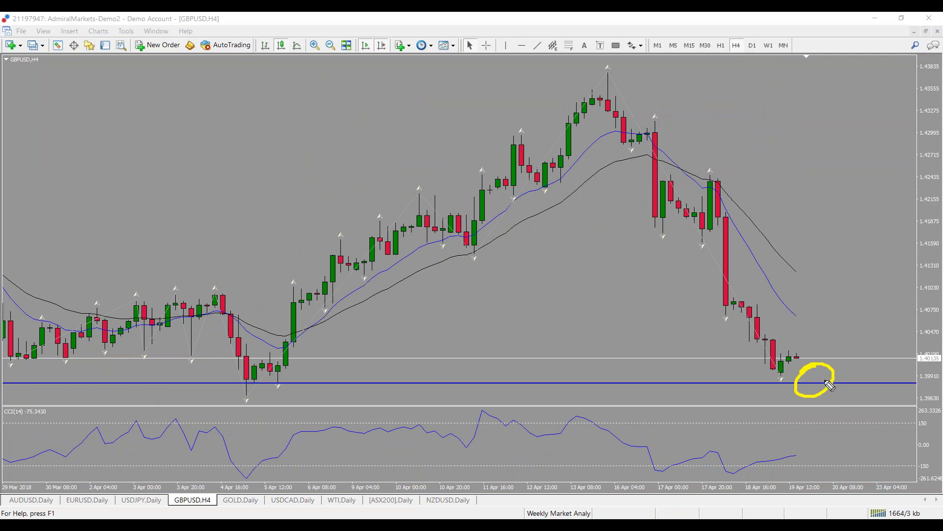
{"action": "left_click_drag", "start_coordinate": [827, 372], "coordinate": [869, 309]}
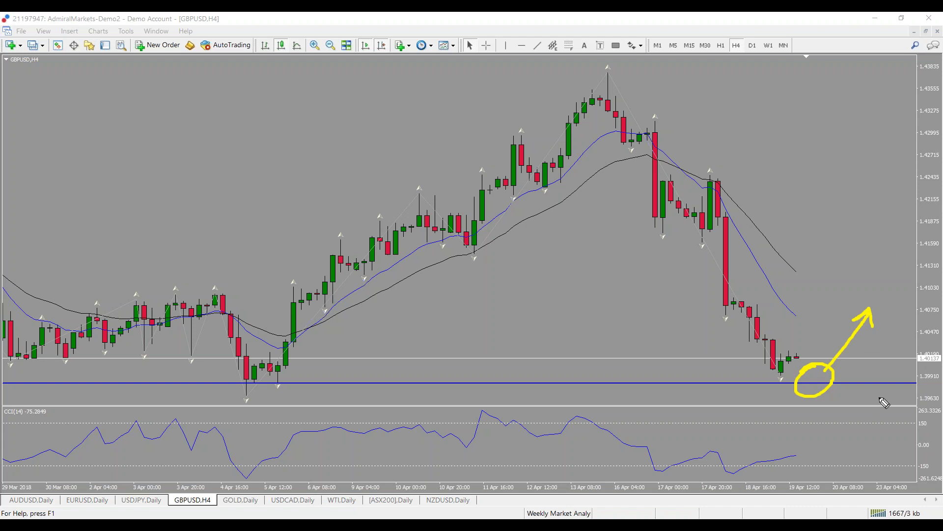
Point out the H4 timeframe with a yellow arrow, and clear all markup from the GBPUSD chart
{"action": "left_click_drag", "start_coordinate": [741, 64], "coordinate": [743, 107]}
{"action": "mouse_move", "coordinate": [738, 58]}
{"action": "left_mouse_down"}
{"action": "mouse_move", "coordinate": [729, 85]}
{"action": "mouse_move", "coordinate": [756, 83]}
{"action": "left_mouse_up"}
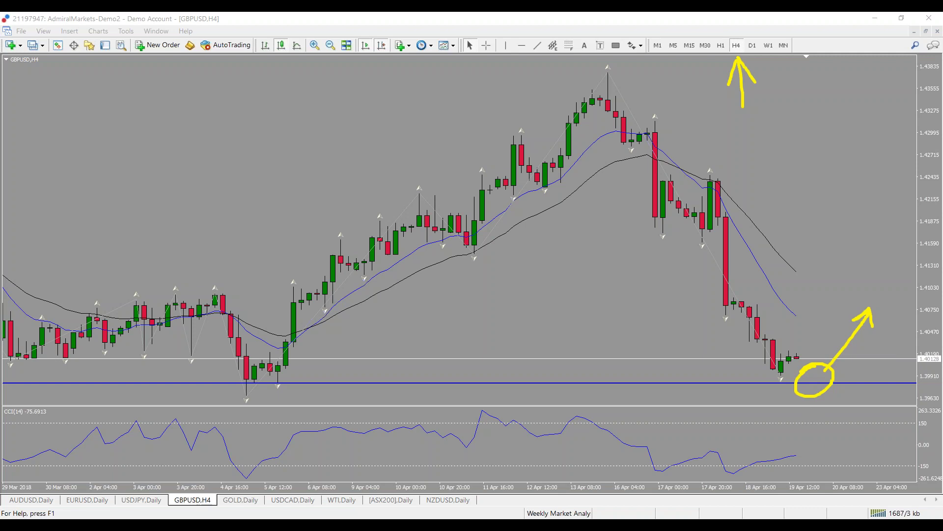
{"action": "key", "text": "Escape"}
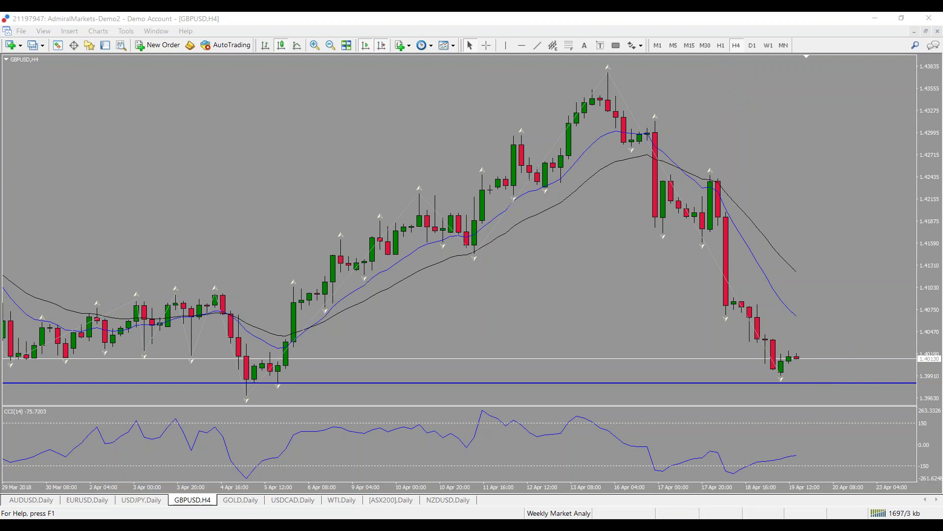
Open the GOLD daily chart, highlight the upper resistance line at the mid-2016 and early-2018 highs, and clear the highlights
{"action": "left_click", "coordinate": [240, 500]}
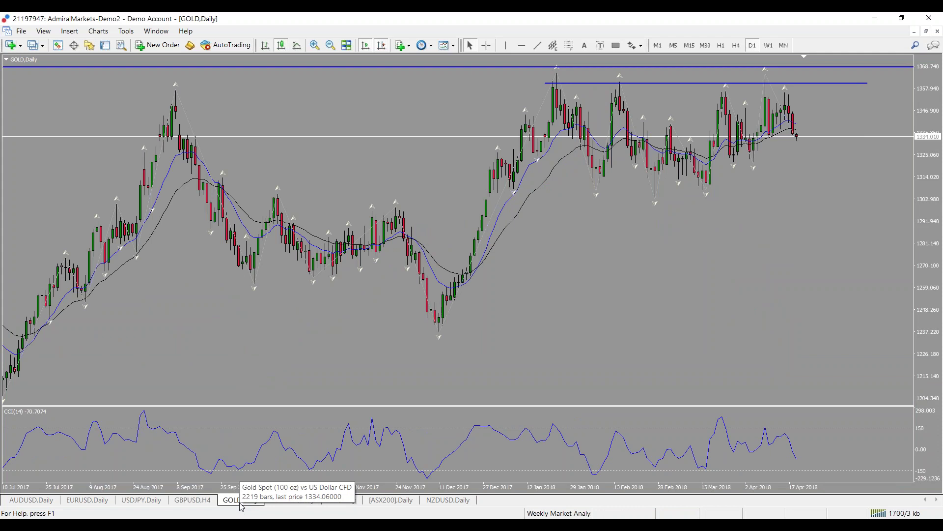
{"action": "left_click", "coordinate": [330, 46]}
{"action": "left_click", "coordinate": [330, 46]}
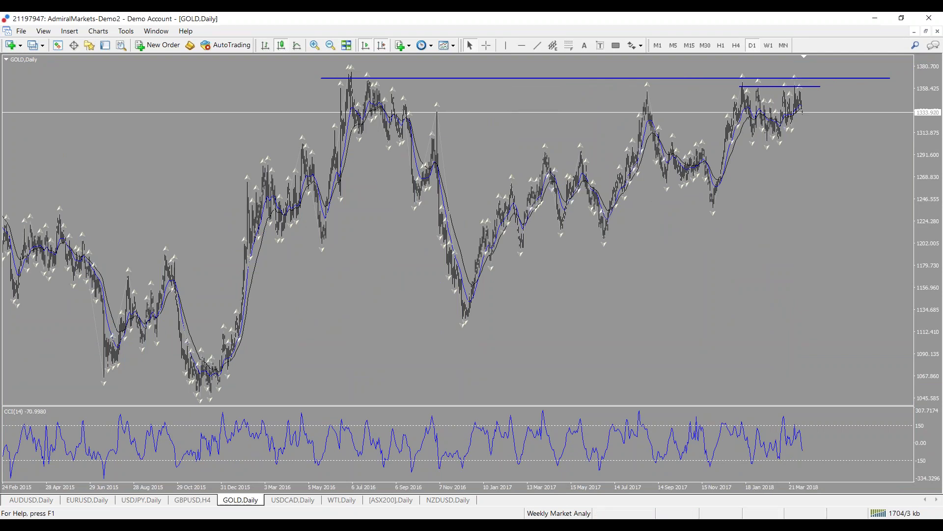
{"action": "mouse_move", "coordinate": [361, 78]}
{"action": "left_mouse_down"}
{"action": "mouse_move", "coordinate": [340, 81]}
{"action": "mouse_move", "coordinate": [373, 76]}
{"action": "left_mouse_up"}
{"action": "left_click_drag", "start_coordinate": [748, 79], "coordinate": [802, 75]}
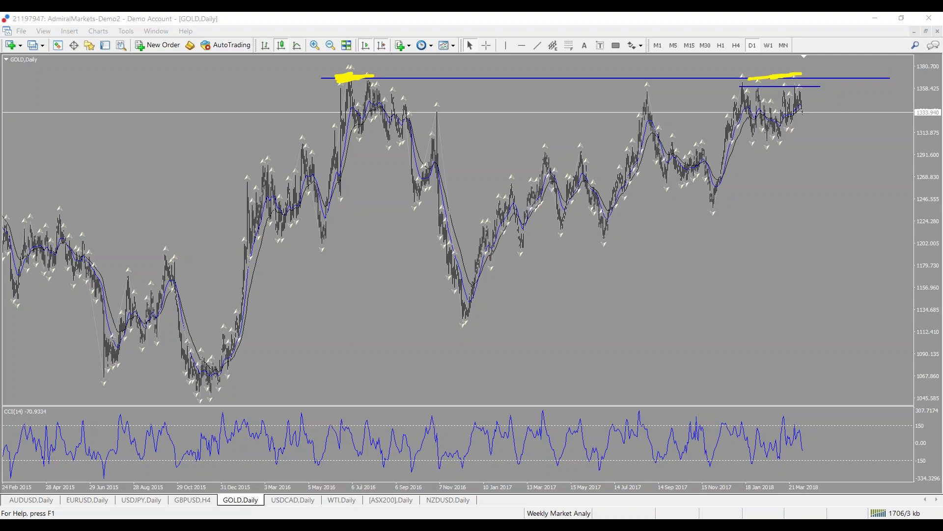
{"action": "key", "text": "Escape"}
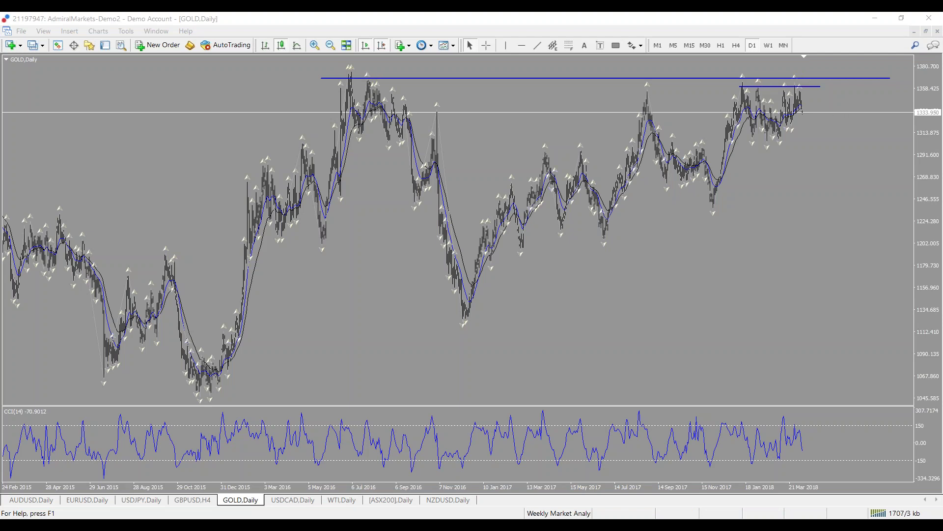
Delete the long upper resistance trendline starting at the 2016 highs from the GOLD chart
{"action": "double_click", "coordinate": [889, 78]}
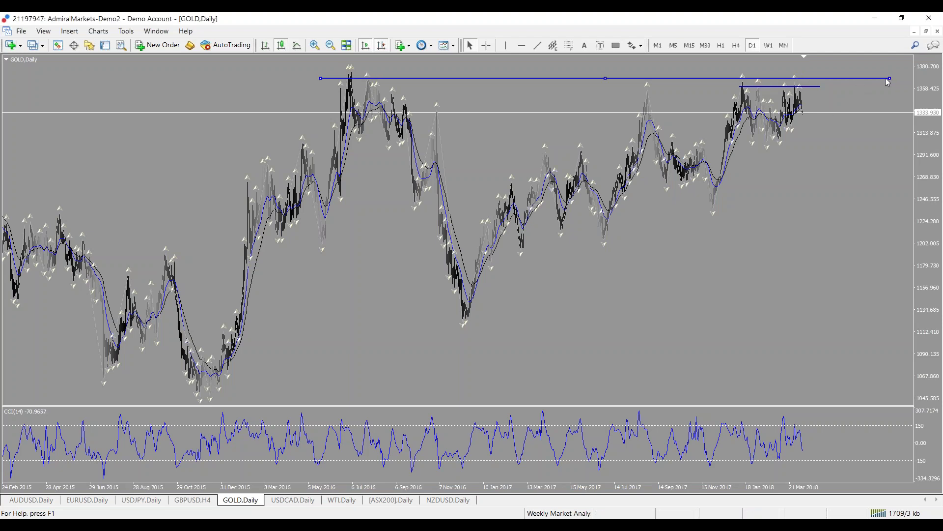
{"action": "key", "text": "Delete"}
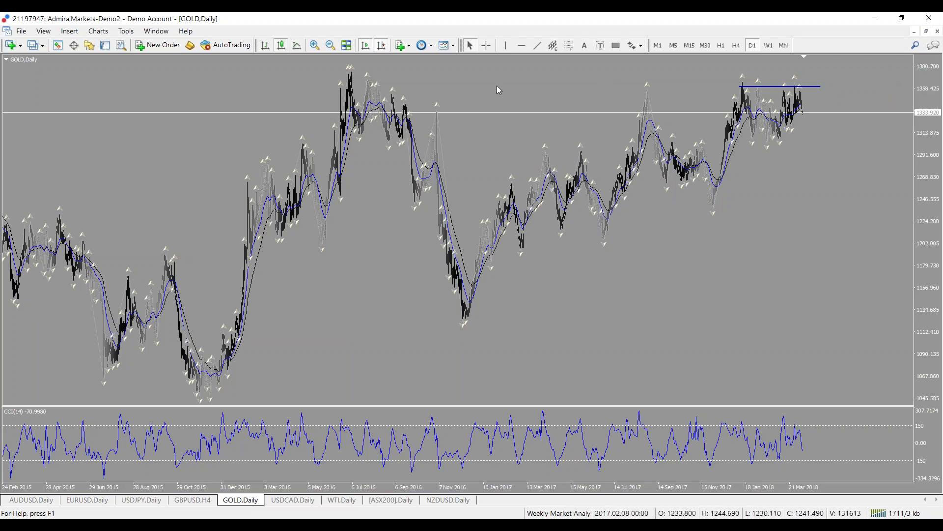
Circle the remaining GOLD resistance line above the latest highs, sketch a falling arrow from it, and clear the markup
{"action": "left_click", "coordinate": [315, 46]}
{"action": "left_click", "coordinate": [315, 46]}
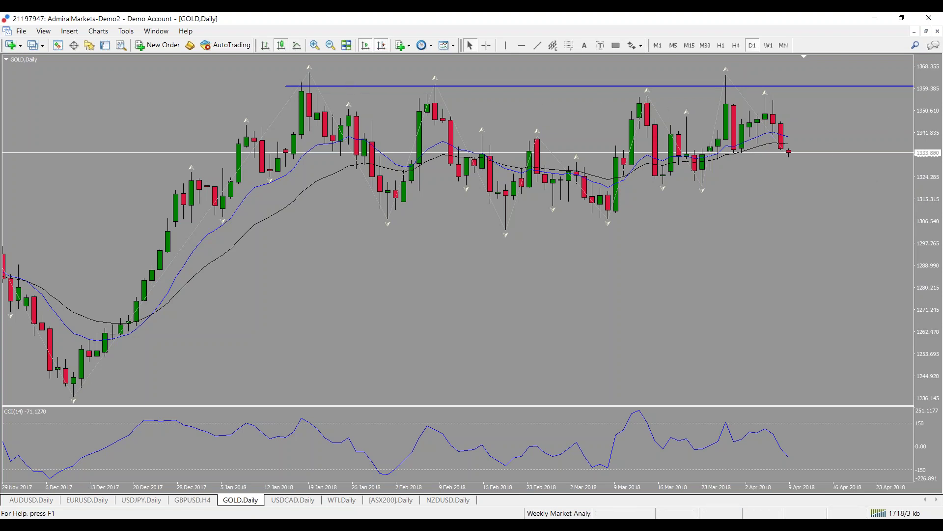
{"action": "mouse_move", "coordinate": [756, 104]}
{"action": "left_mouse_down"}
{"action": "mouse_move", "coordinate": [780, 105]}
{"action": "mouse_move", "coordinate": [806, 156]}
{"action": "mouse_move", "coordinate": [779, 140]}
{"action": "mouse_move", "coordinate": [806, 156]}
{"action": "left_mouse_up"}
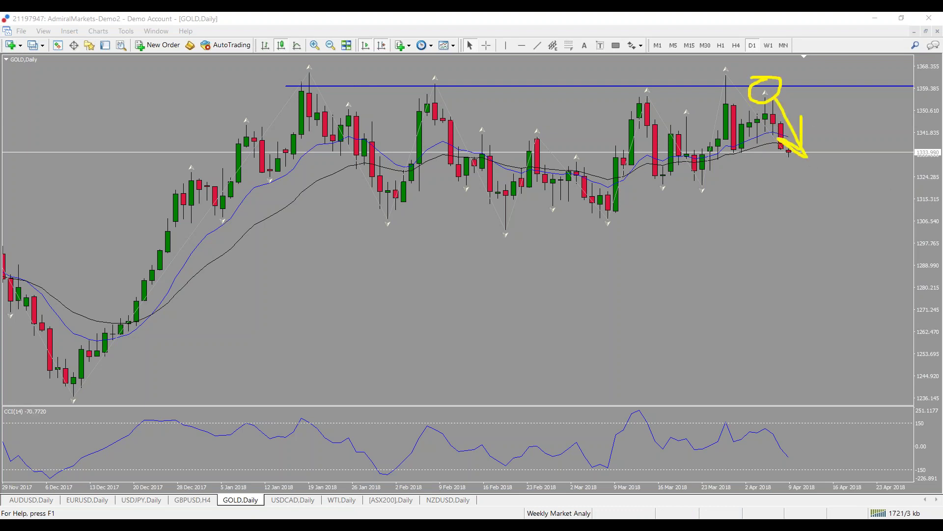
{"action": "key", "text": "Escape"}
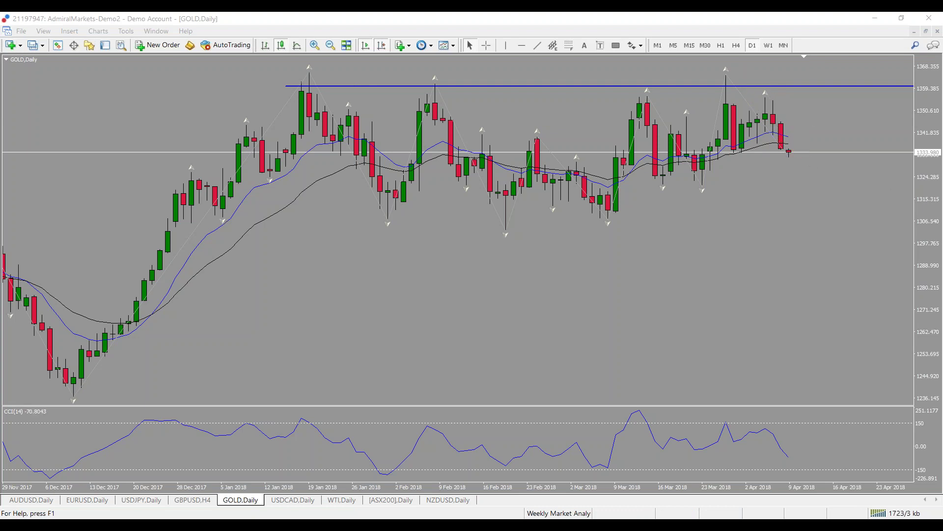
Draw a horizontal support trendline near 1310 beneath the February and March GOLD lows, extending past the latest candle
{"action": "left_click", "coordinate": [330, 45]}
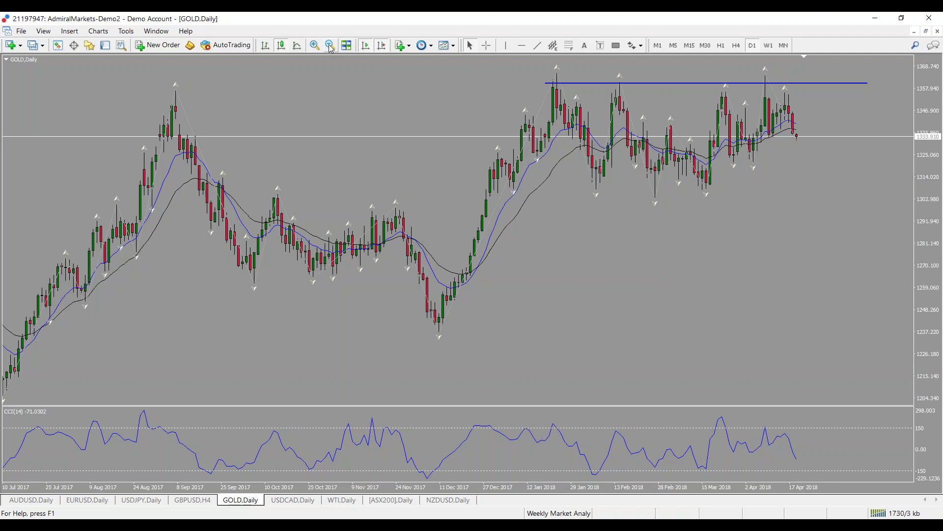
{"action": "left_click", "coordinate": [314, 46]}
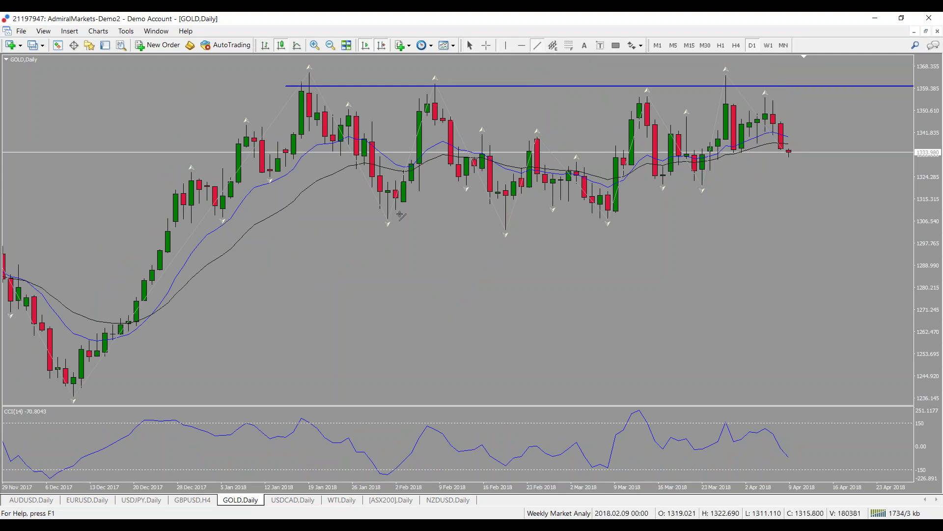
{"action": "left_click_drag", "start_coordinate": [309, 212], "coordinate": [891, 212]}
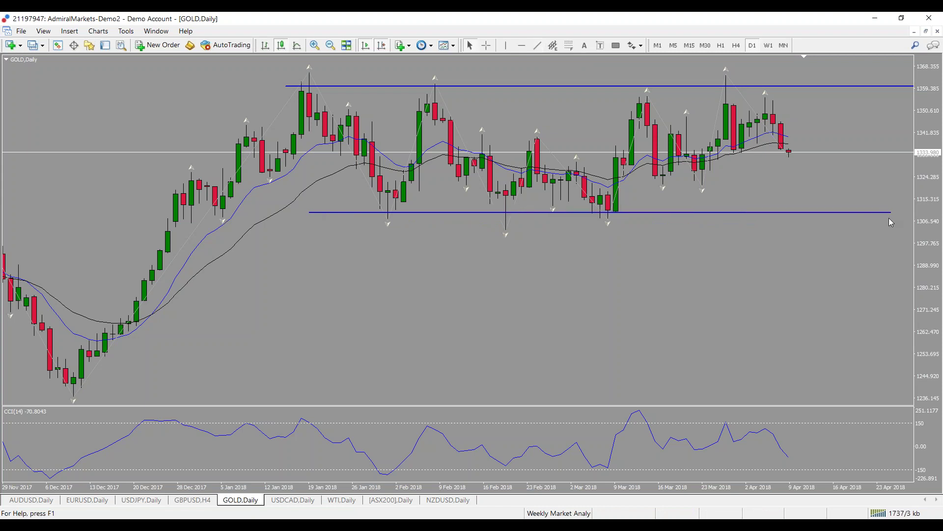
Number three touches of the GOLD resistance line and three touches of the support line 1, 2 and 3 in yellow
{"action": "left_click_drag", "start_coordinate": [308, 75], "coordinate": [300, 106]}
{"action": "mouse_move", "coordinate": [418, 77]}
{"action": "left_mouse_down"}
{"action": "mouse_move", "coordinate": [425, 95]}
{"action": "mouse_move", "coordinate": [504, 91]}
{"action": "left_mouse_up"}
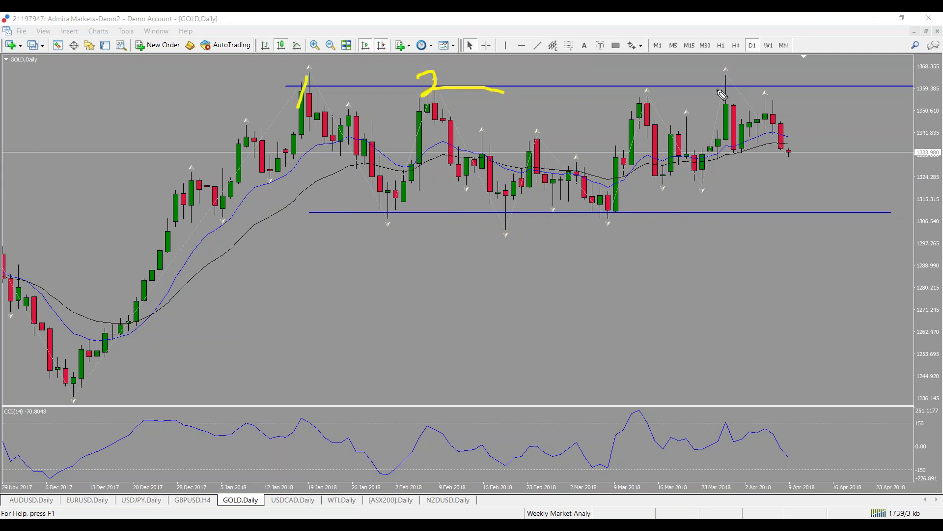
{"action": "mouse_move", "coordinate": [716, 71]}
{"action": "left_mouse_down"}
{"action": "mouse_move", "coordinate": [735, 93]}
{"action": "mouse_move", "coordinate": [713, 104]}
{"action": "left_mouse_up"}
{"action": "left_click_drag", "start_coordinate": [389, 194], "coordinate": [382, 242]}
{"action": "mouse_move", "coordinate": [496, 206]}
{"action": "left_mouse_down"}
{"action": "mouse_move", "coordinate": [502, 222]}
{"action": "mouse_move", "coordinate": [524, 220]}
{"action": "left_mouse_up"}
{"action": "mouse_move", "coordinate": [599, 199]}
{"action": "left_mouse_down"}
{"action": "mouse_move", "coordinate": [614, 199]}
{"action": "mouse_move", "coordinate": [607, 229]}
{"action": "left_mouse_up"}
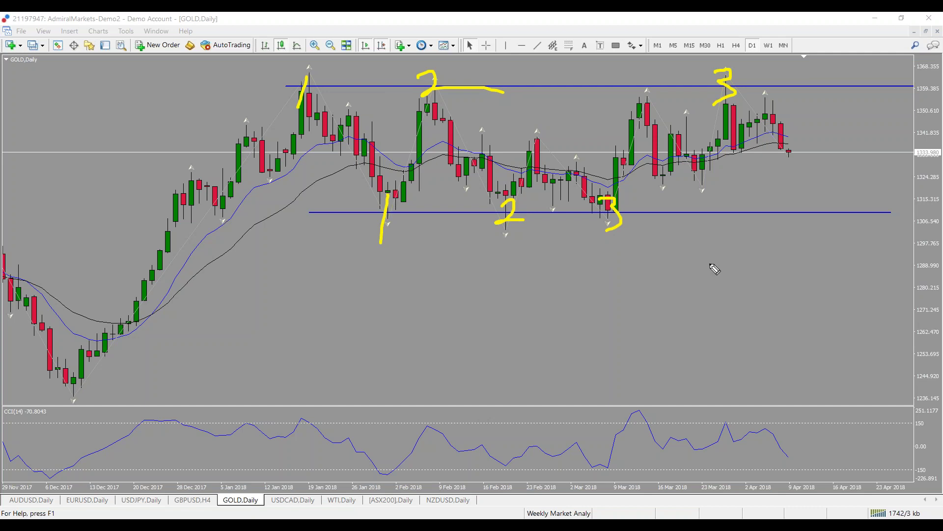
Circle the GOLD support and resistance lines beyond the latest candle with arrows pointing into the range, and clear all markup
{"action": "mouse_move", "coordinate": [831, 196]}
{"action": "left_mouse_down"}
{"action": "mouse_move", "coordinate": [835, 217]}
{"action": "mouse_move", "coordinate": [833, 199]}
{"action": "mouse_move", "coordinate": [860, 175]}
{"action": "mouse_move", "coordinate": [865, 189]}
{"action": "left_mouse_up"}
{"action": "mouse_move", "coordinate": [862, 79]}
{"action": "left_mouse_down"}
{"action": "mouse_move", "coordinate": [849, 104]}
{"action": "mouse_move", "coordinate": [861, 85]}
{"action": "left_mouse_up"}
{"action": "mouse_move", "coordinate": [861, 101]}
{"action": "left_mouse_down"}
{"action": "mouse_move", "coordinate": [885, 142]}
{"action": "mouse_move", "coordinate": [891, 123]}
{"action": "left_mouse_up"}
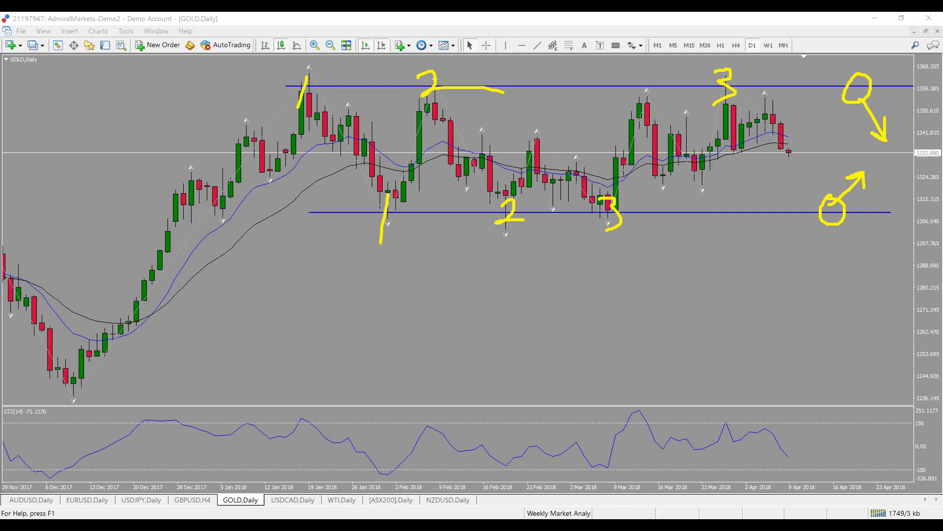
{"action": "key", "text": "Escape"}
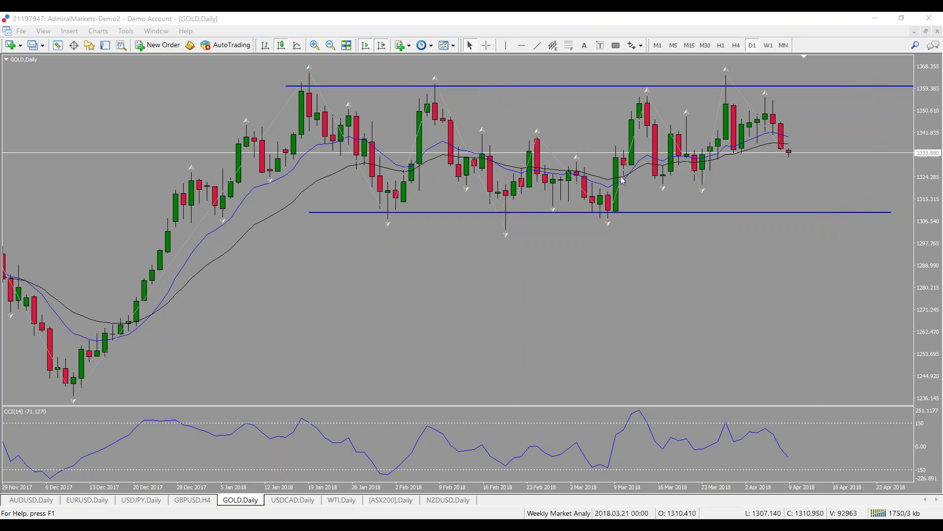
Sketch a yellow zigzag of the GOLD swings between the support and resistance lines since January, and clear the markup
{"action": "left_click", "coordinate": [331, 46]}
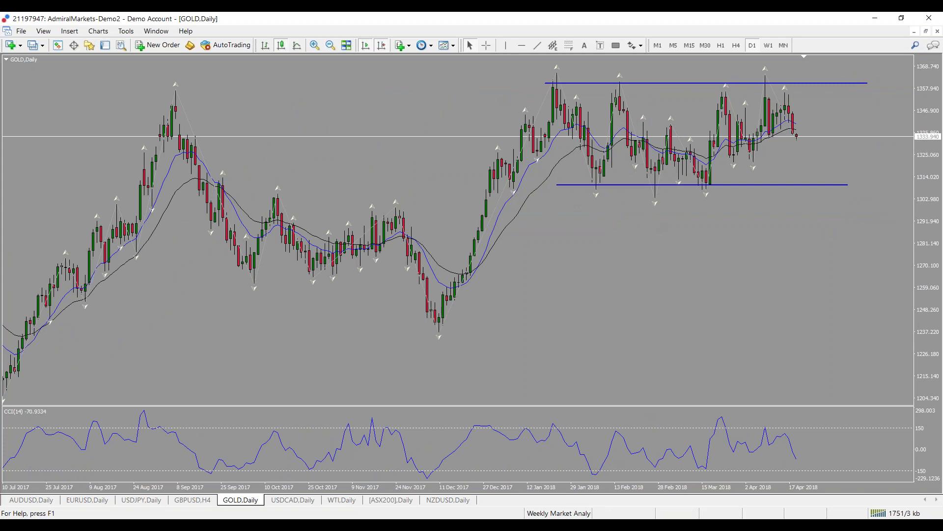
{"action": "key", "text": "ctrl+2"}
{"action": "mouse_move", "coordinate": [558, 97]}
{"action": "left_mouse_down"}
{"action": "mouse_move", "coordinate": [617, 141]}
{"action": "mouse_move", "coordinate": [737, 126]}
{"action": "mouse_move", "coordinate": [783, 106]}
{"action": "left_mouse_up"}
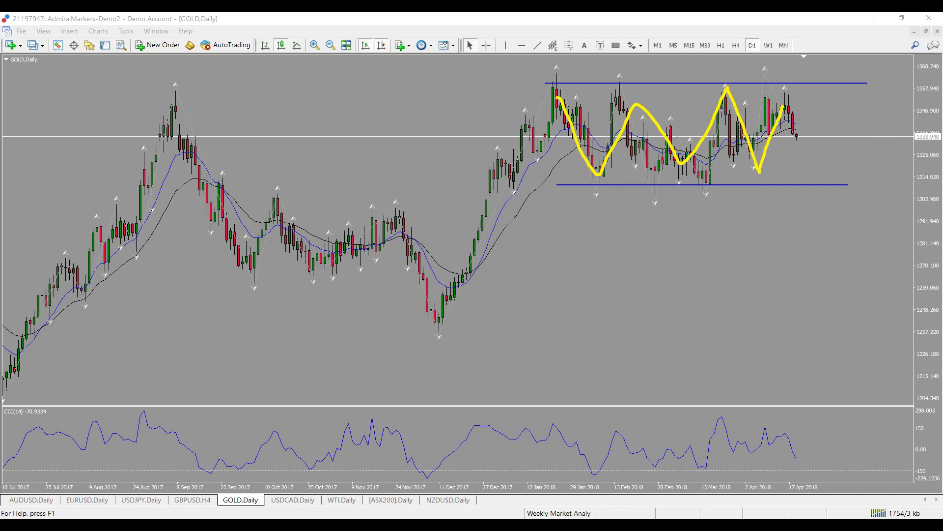
{"action": "key", "text": "Escape"}
Mark the GOLD support line with a rising arrow and the resistance line with a falling arrow past the latest candle, and clear both
{"action": "mouse_move", "coordinate": [833, 176]}
{"action": "left_mouse_down"}
{"action": "mouse_move", "coordinate": [824, 185]}
{"action": "mouse_move", "coordinate": [835, 183]}
{"action": "mouse_move", "coordinate": [826, 182]}
{"action": "mouse_move", "coordinate": [841, 156]}
{"action": "left_mouse_up"}
{"action": "mouse_move", "coordinate": [830, 88]}
{"action": "left_mouse_down"}
{"action": "mouse_move", "coordinate": [838, 84]}
{"action": "mouse_move", "coordinate": [853, 114]}
{"action": "mouse_move", "coordinate": [858, 94]}
{"action": "left_mouse_up"}
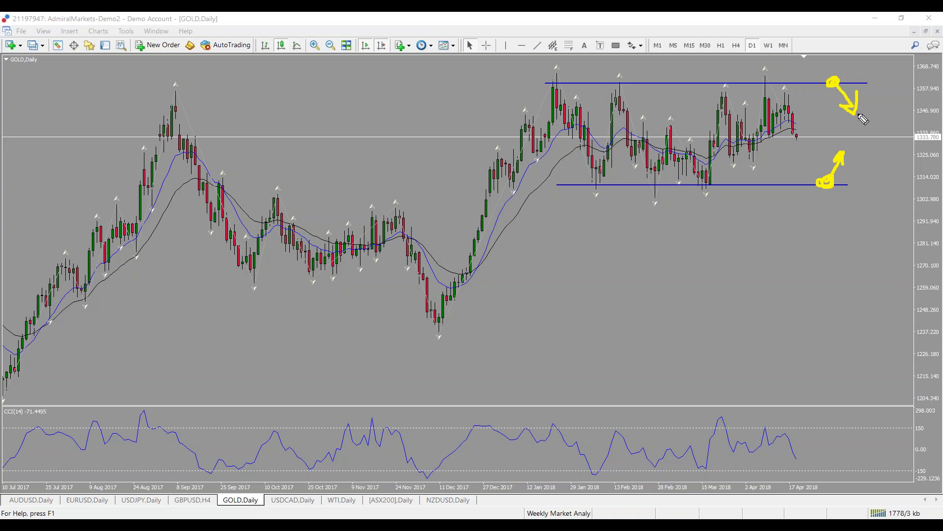
{"action": "key", "text": "Escape"}
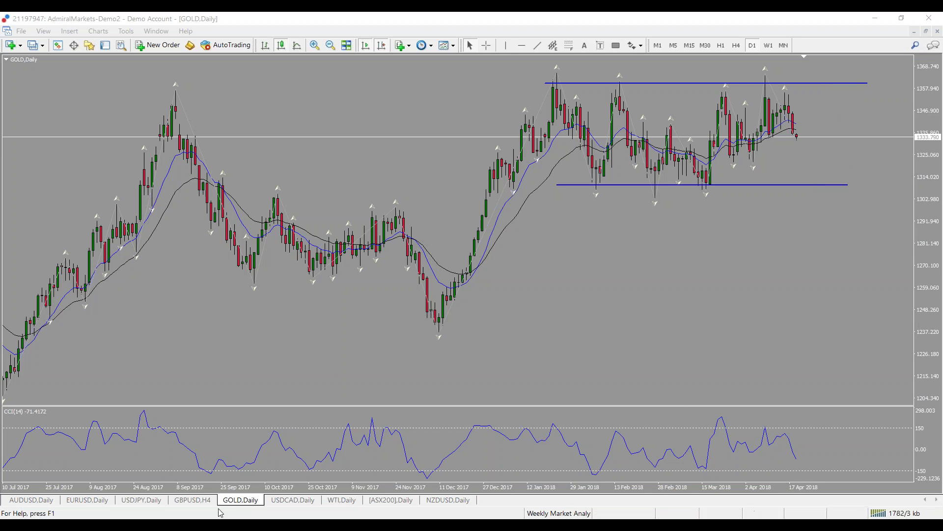
On the USDCAD chart, sketch a projected drop to the lower channel line with a rebound, trace the recent V-shaped move, and clear the markup
{"action": "left_click", "coordinate": [296, 503]}
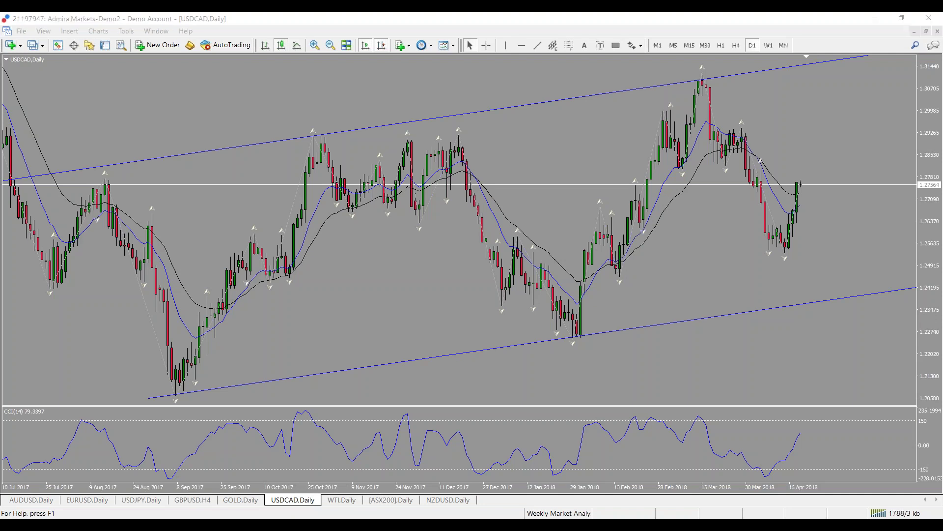
{"action": "mouse_move", "coordinate": [788, 249]}
{"action": "left_mouse_down"}
{"action": "mouse_move", "coordinate": [827, 302]}
{"action": "mouse_move", "coordinate": [816, 311]}
{"action": "mouse_move", "coordinate": [853, 226]}
{"action": "mouse_move", "coordinate": [865, 253]}
{"action": "left_mouse_up"}
{"action": "mouse_move", "coordinate": [753, 195]}
{"action": "left_mouse_down"}
{"action": "mouse_move", "coordinate": [786, 244]}
{"action": "mouse_move", "coordinate": [797, 195]}
{"action": "left_mouse_up"}
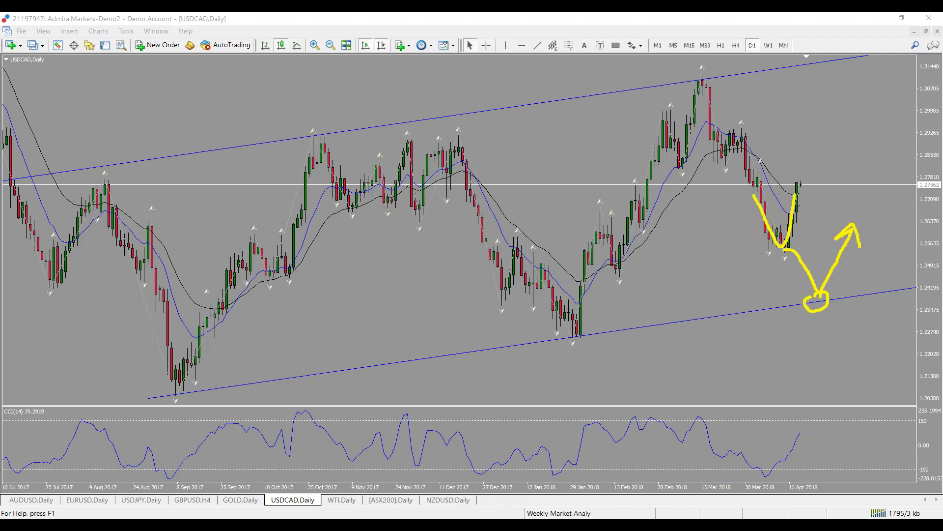
{"action": "key", "text": "e"}
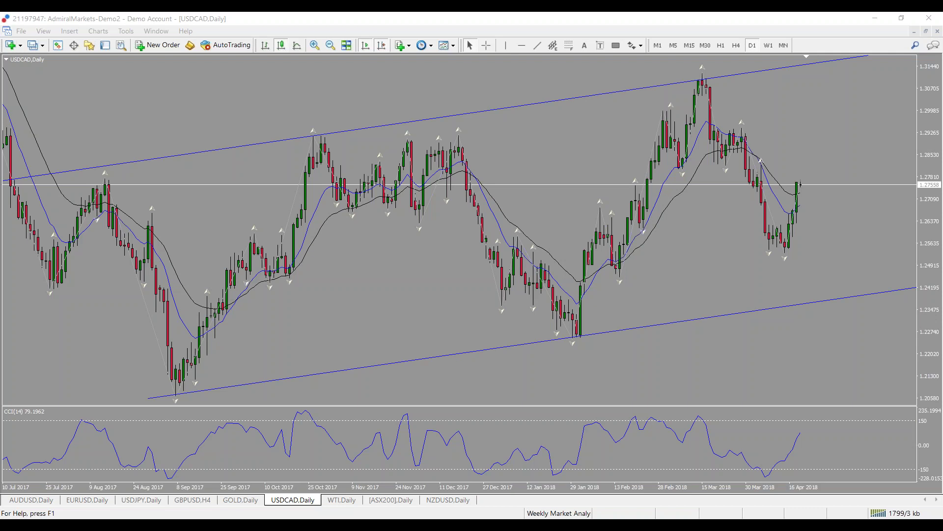
Circle both USDCAD channel lines beyond the latest candle with arrows pointing into the channel, and clear the markup
{"action": "mouse_move", "coordinate": [868, 295]}
{"action": "left_mouse_down"}
{"action": "mouse_move", "coordinate": [873, 240]}
{"action": "mouse_move", "coordinate": [881, 243]}
{"action": "left_mouse_up"}
{"action": "mouse_move", "coordinate": [834, 66]}
{"action": "left_mouse_down"}
{"action": "mouse_move", "coordinate": [841, 68]}
{"action": "mouse_move", "coordinate": [839, 58]}
{"action": "mouse_move", "coordinate": [865, 116]}
{"action": "mouse_move", "coordinate": [869, 103]}
{"action": "left_mouse_up"}
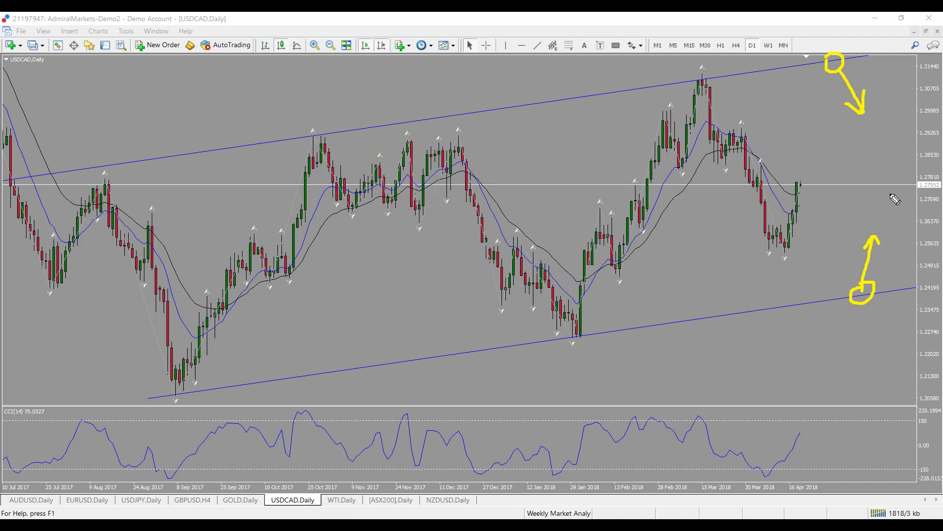
{"action": "key", "text": "Escape"}
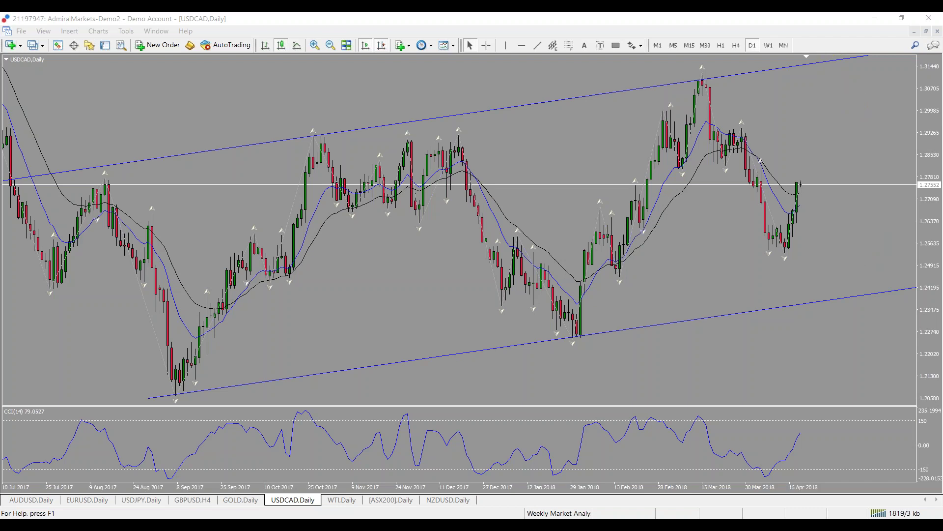
On the WTI chart, circle the early April touch of the upper channel line with a falling arrow, and clear the markup
{"action": "left_click", "coordinate": [343, 501]}
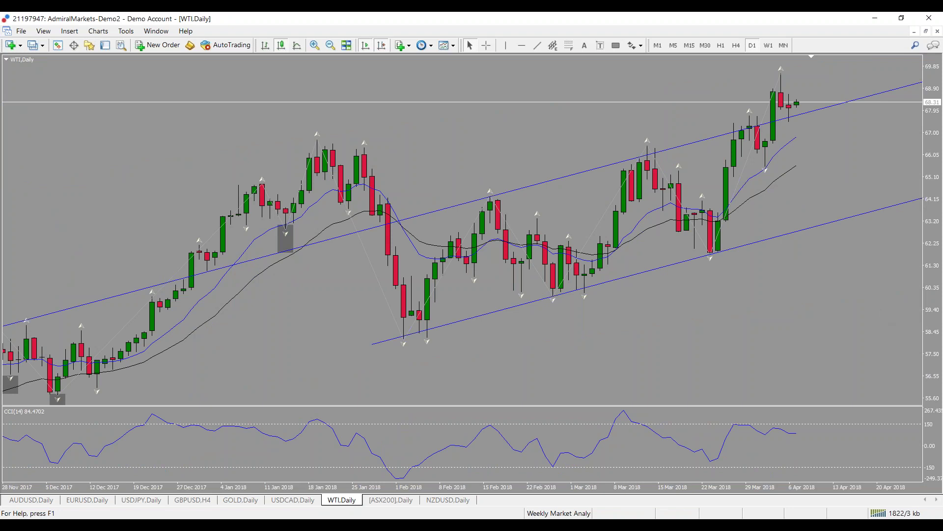
{"action": "key", "text": "ctrl+2"}
{"action": "mouse_move", "coordinate": [751, 114]}
{"action": "left_mouse_down"}
{"action": "mouse_move", "coordinate": [745, 140]}
{"action": "mouse_move", "coordinate": [759, 109]}
{"action": "mouse_move", "coordinate": [779, 171]}
{"action": "mouse_move", "coordinate": [786, 158]}
{"action": "left_mouse_up"}
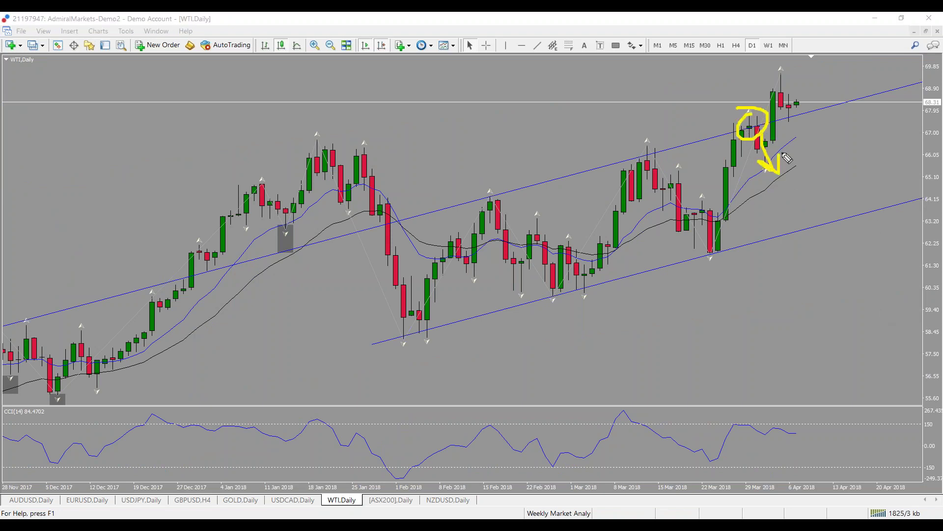
{"action": "key", "text": "e"}
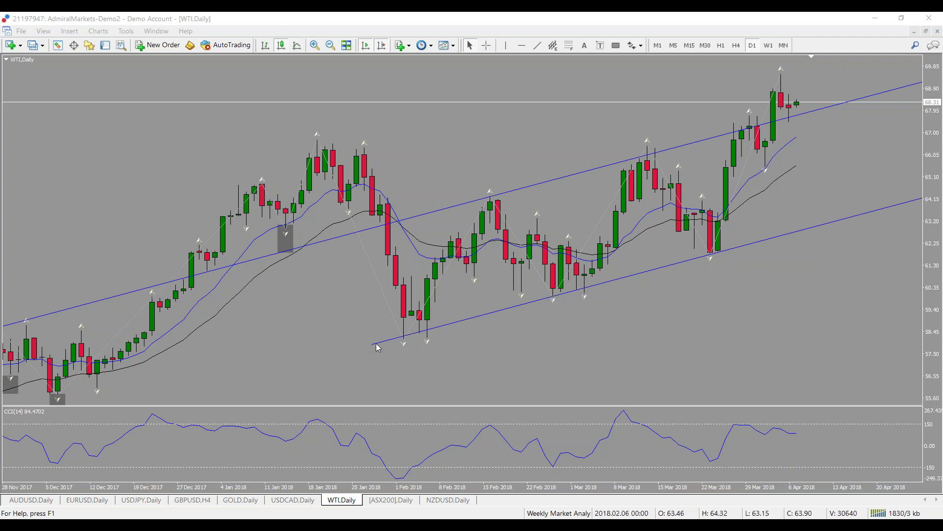
Replace the WTI channel with two rising trendlines, one beneath the lows since February and one across the January and April highs
{"action": "key", "text": "Delete"}
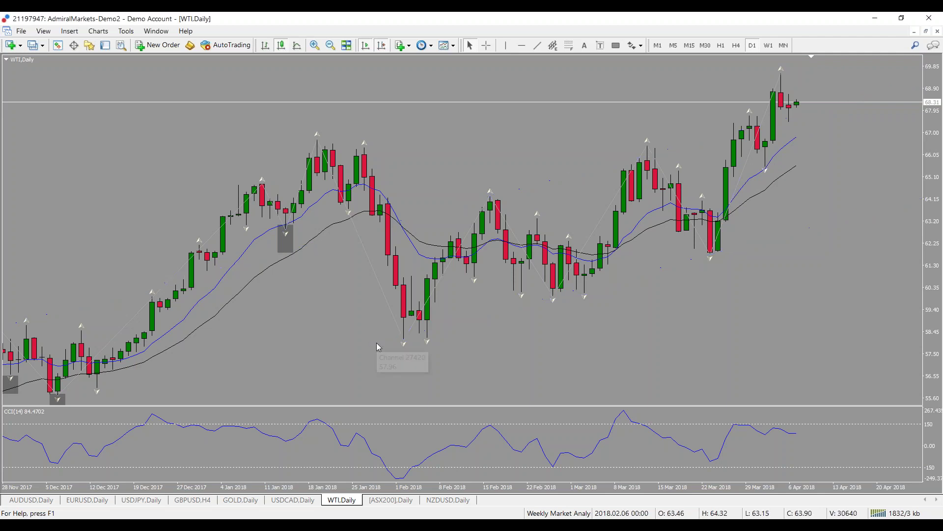
{"action": "left_click", "coordinate": [331, 46]}
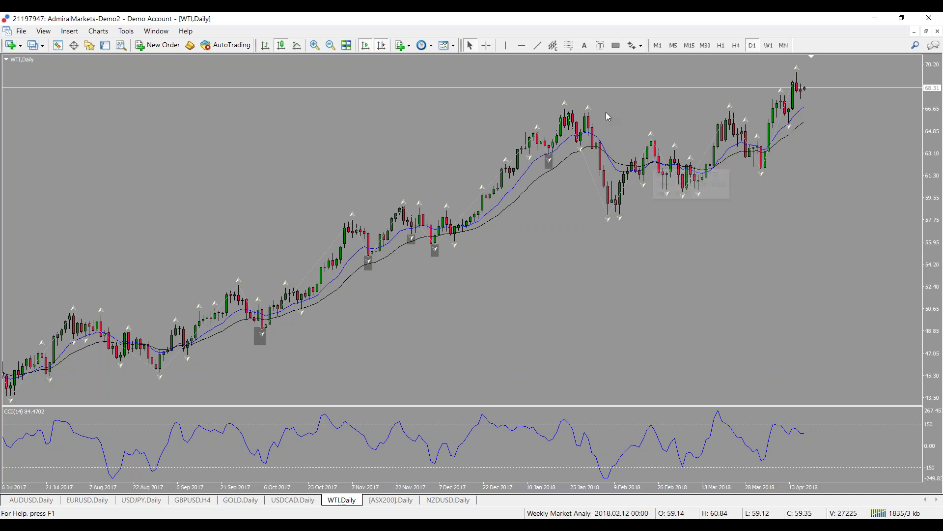
{"action": "left_click", "coordinate": [538, 46]}
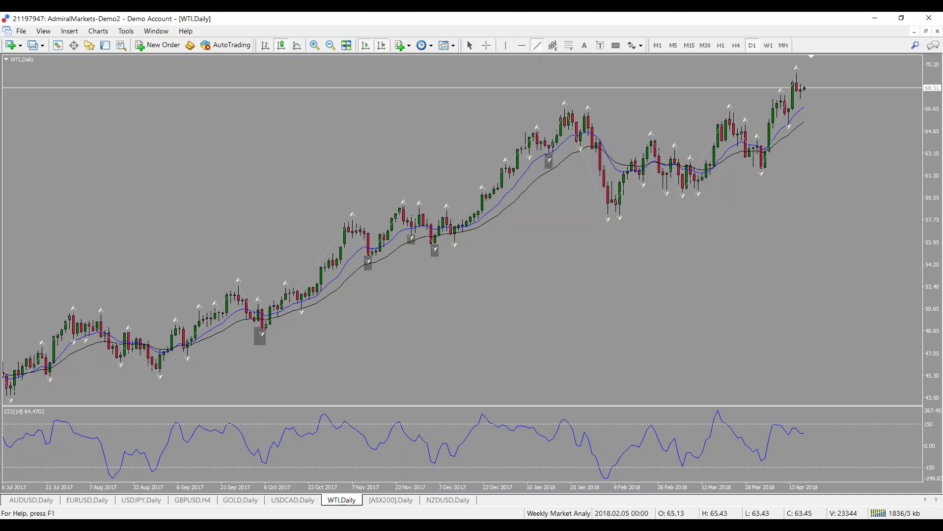
{"action": "mouse_move", "coordinate": [596, 213]}
{"action": "left_mouse_down"}
{"action": "mouse_move", "coordinate": [744, 184]}
{"action": "mouse_move", "coordinate": [876, 140]}
{"action": "left_mouse_up"}
{"action": "mouse_move", "coordinate": [561, 112]}
{"action": "left_mouse_down"}
{"action": "mouse_move", "coordinate": [867, 64]}
{"action": "mouse_move", "coordinate": [857, 65]}
{"action": "left_mouse_up"}
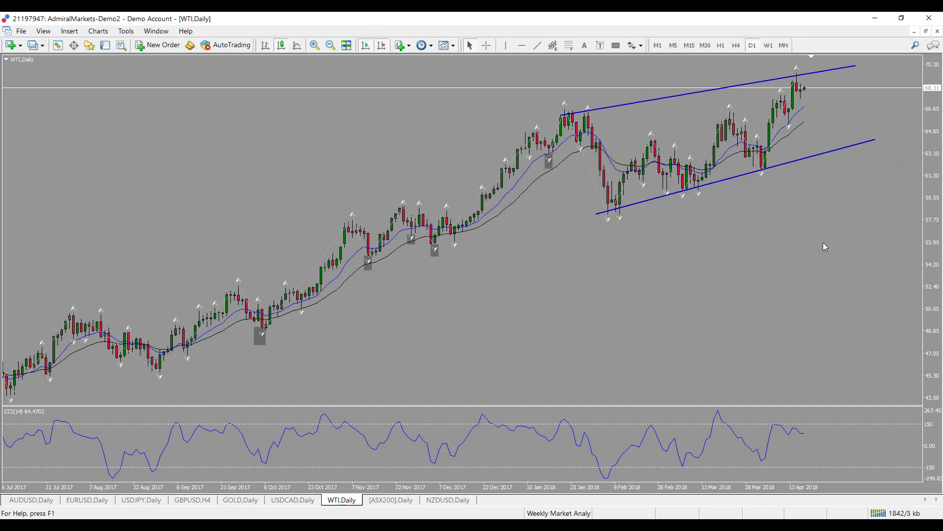
Sketch a falling curve from the latest WTI candles, circle and tick the high touching the upper trendline, and clear the markup
{"action": "left_click", "coordinate": [314, 45]}
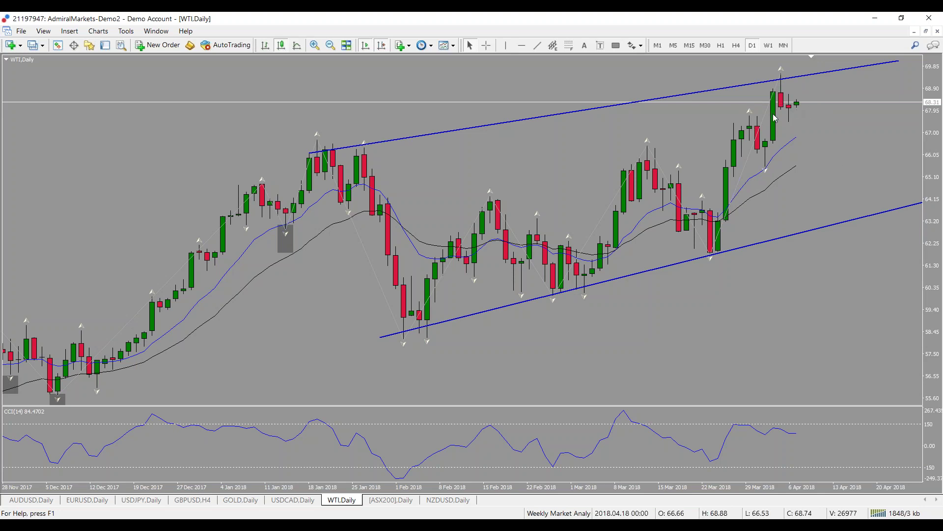
{"action": "mouse_move", "coordinate": [788, 106]}
{"action": "left_mouse_down"}
{"action": "mouse_move", "coordinate": [822, 142]}
{"action": "mouse_move", "coordinate": [840, 184]}
{"action": "left_mouse_up"}
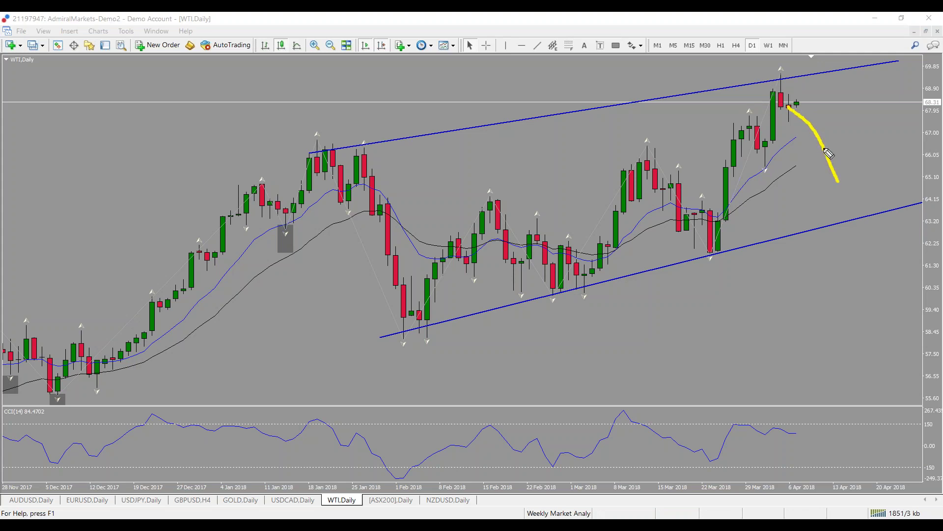
{"action": "mouse_move", "coordinate": [780, 73]}
{"action": "left_mouse_down"}
{"action": "mouse_move", "coordinate": [771, 88]}
{"action": "mouse_move", "coordinate": [778, 81]}
{"action": "mouse_move", "coordinate": [759, 69]}
{"action": "mouse_move", "coordinate": [765, 53]}
{"action": "left_mouse_up"}
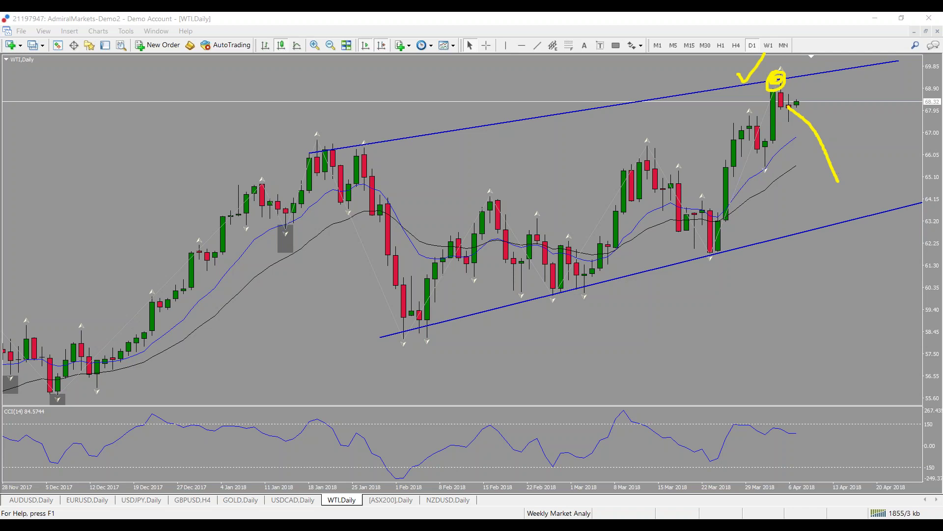
{"action": "key", "text": "Escape"}
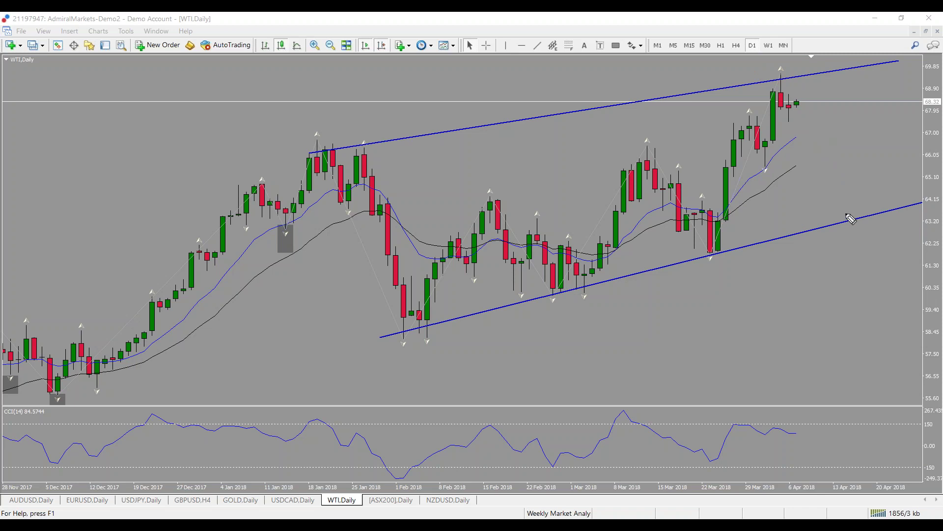
Circle the lower WTI trendline past the latest candle with a rising arrow, clear the markup, and review the longer price history
{"action": "mouse_move", "coordinate": [850, 207]}
{"action": "left_mouse_down"}
{"action": "mouse_move", "coordinate": [860, 230]}
{"action": "mouse_move", "coordinate": [895, 154]}
{"action": "mouse_move", "coordinate": [878, 166]}
{"action": "mouse_move", "coordinate": [898, 172]}
{"action": "left_mouse_up"}
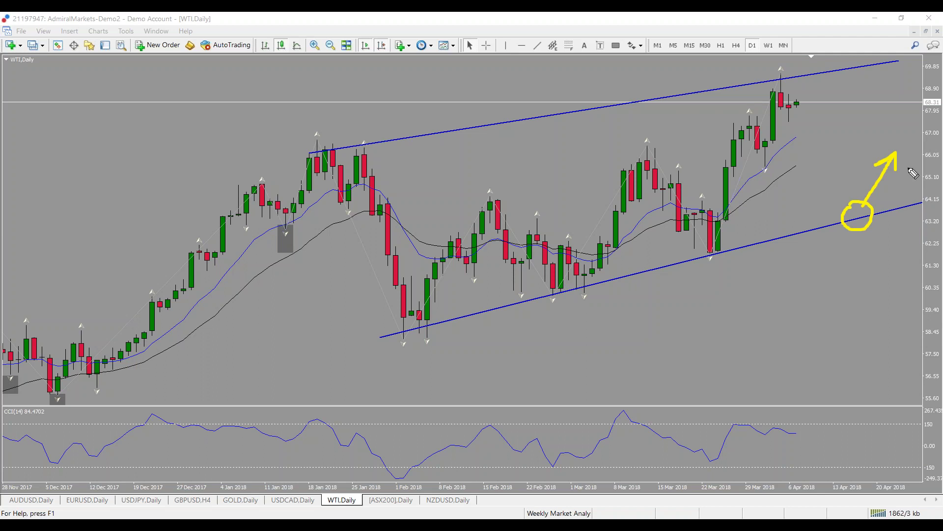
{"action": "key", "text": "Escape"}
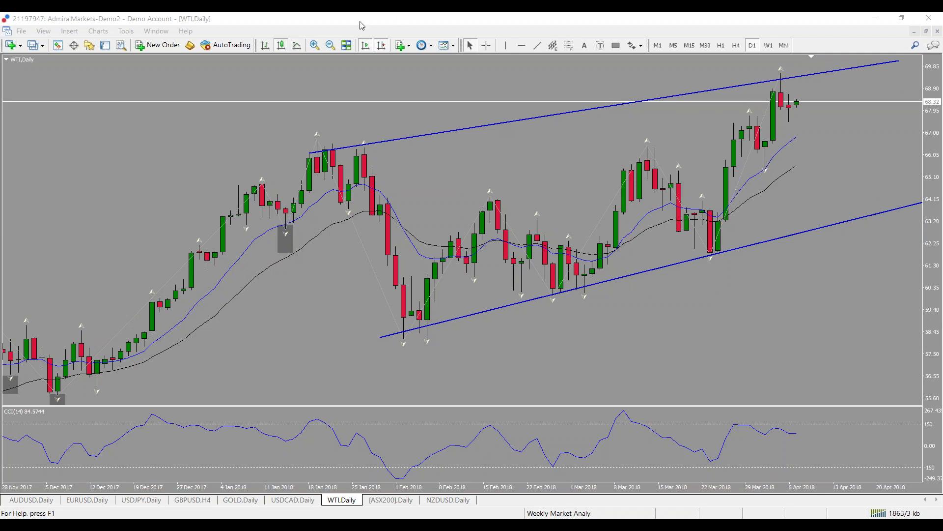
{"action": "left_click", "coordinate": [330, 45]}
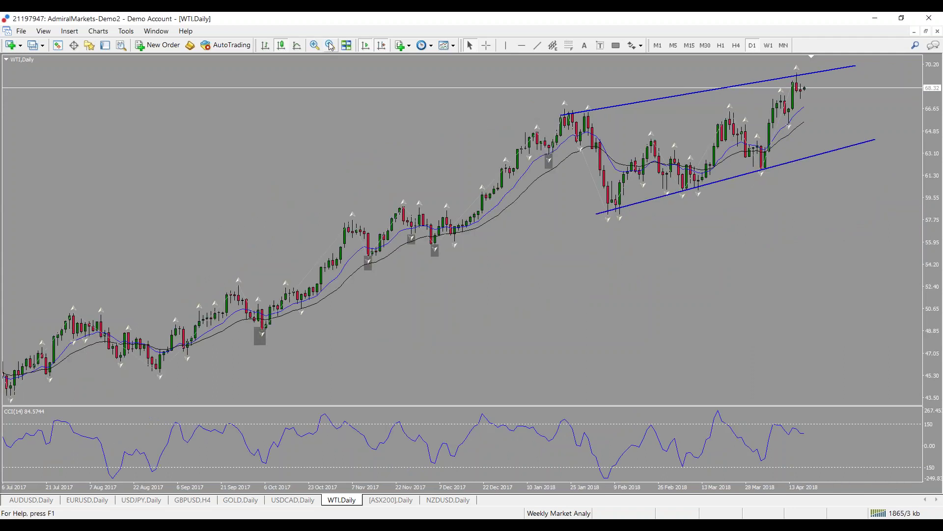
{"action": "left_click", "coordinate": [330, 45]}
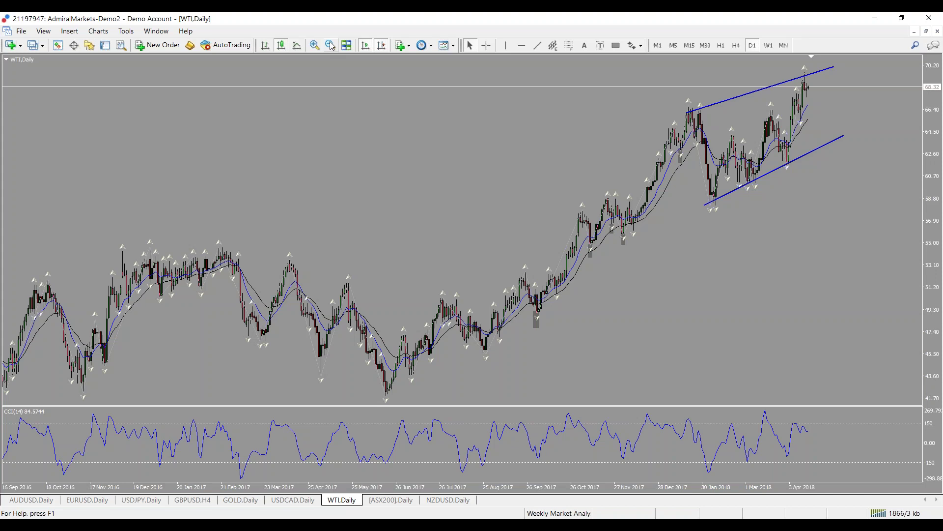
{"action": "left_click", "coordinate": [317, 48]}
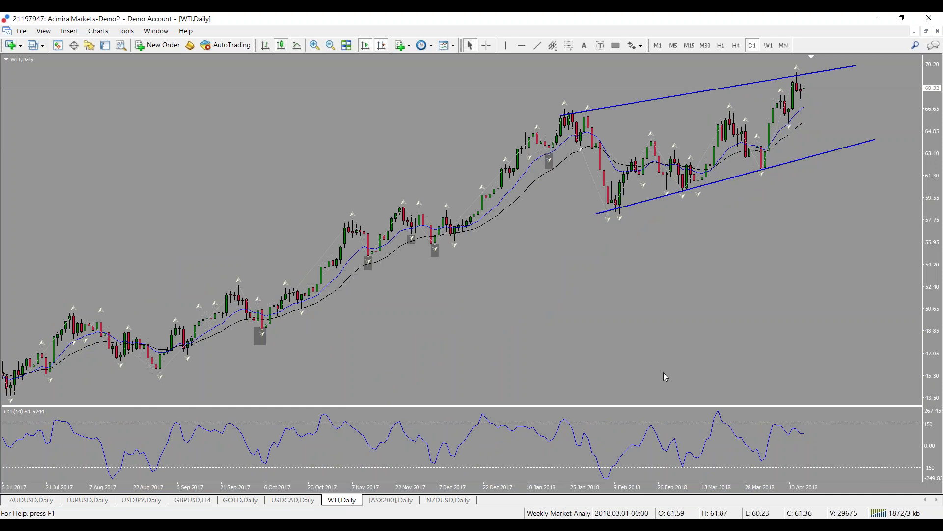
On the ASX200 chart, sketch a rise to the circled descending trendline and a falling arrow from it, and clear the markup
{"action": "left_click", "coordinate": [382, 500]}
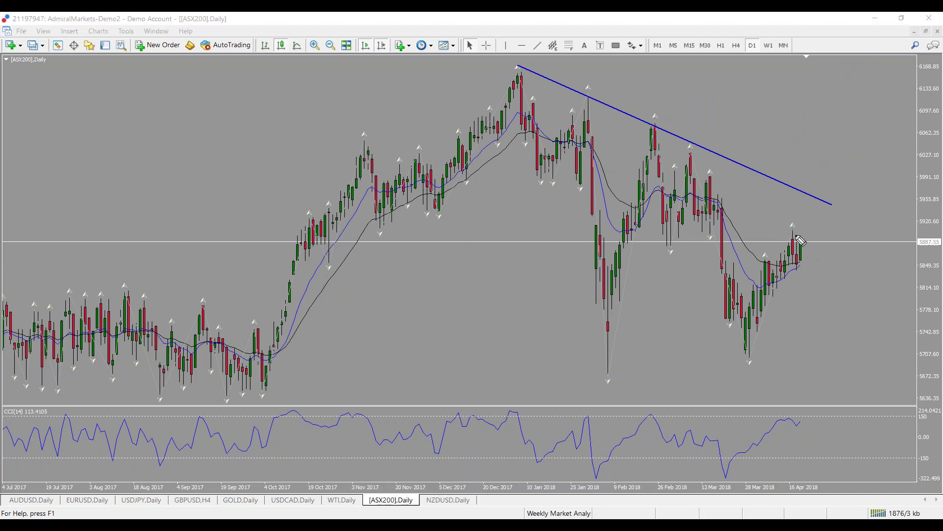
{"action": "mouse_move", "coordinate": [795, 248]}
{"action": "left_mouse_down"}
{"action": "mouse_move", "coordinate": [839, 200]}
{"action": "mouse_move", "coordinate": [819, 210]}
{"action": "mouse_move", "coordinate": [857, 276]}
{"action": "mouse_move", "coordinate": [858, 247]}
{"action": "left_mouse_up"}
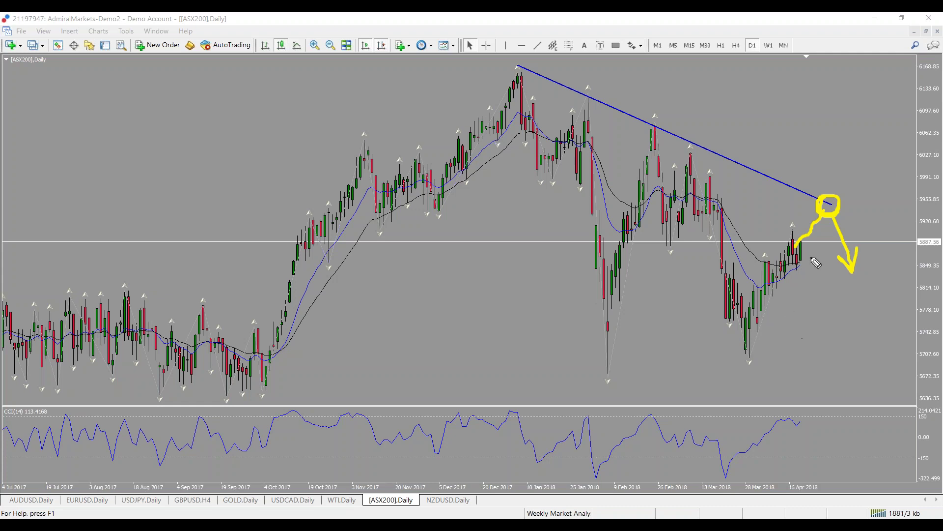
{"action": "key", "text": "Escape"}
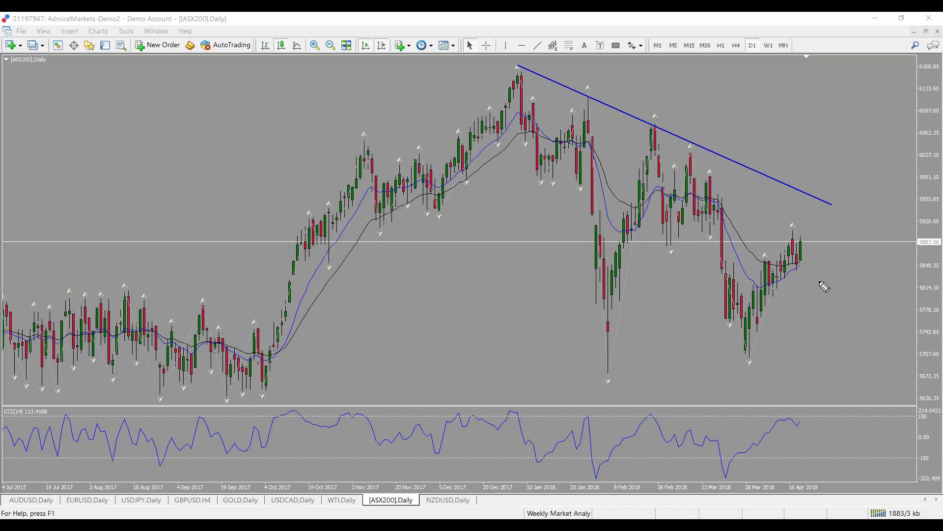
Sketch alternative ASX200 paths from the latest candle and from the end of the descending trendline, and clear the markup
{"action": "left_click_drag", "start_coordinate": [802, 245], "coordinate": [876, 230]}
{"action": "mouse_move", "coordinate": [828, 203]}
{"action": "left_mouse_down"}
{"action": "mouse_move", "coordinate": [905, 241]}
{"action": "mouse_move", "coordinate": [876, 232]}
{"action": "mouse_move", "coordinate": [892, 310]}
{"action": "left_mouse_up"}
{"action": "mouse_move", "coordinate": [796, 245]}
{"action": "left_mouse_down"}
{"action": "mouse_move", "coordinate": [820, 196]}
{"action": "mouse_move", "coordinate": [843, 306]}
{"action": "left_mouse_up"}
{"action": "left_click_drag", "start_coordinate": [851, 275], "coordinate": [844, 307]}
{"action": "key", "text": "e"}
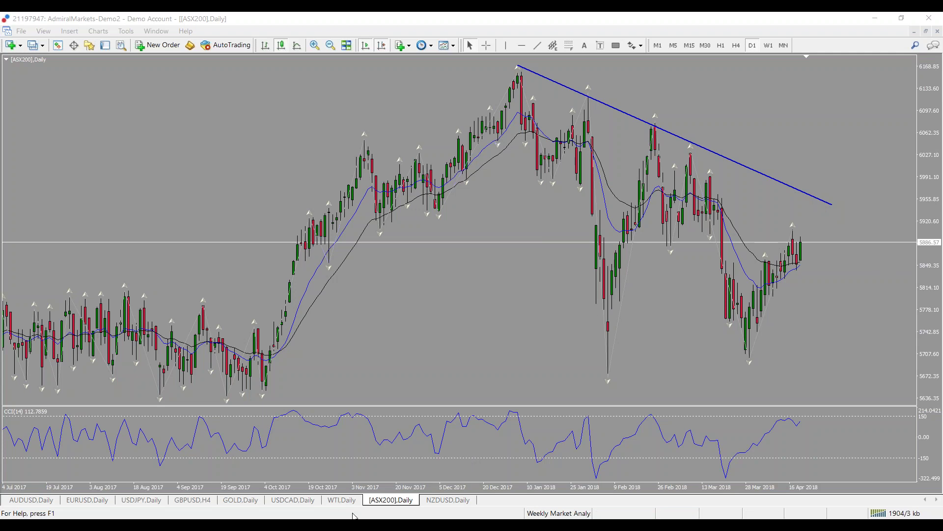
On the NZDUSD chart, draw a horizontal support trendline near 0.7170 beneath the February and March lows, extending past the latest candle
{"action": "left_click", "coordinate": [449, 500]}
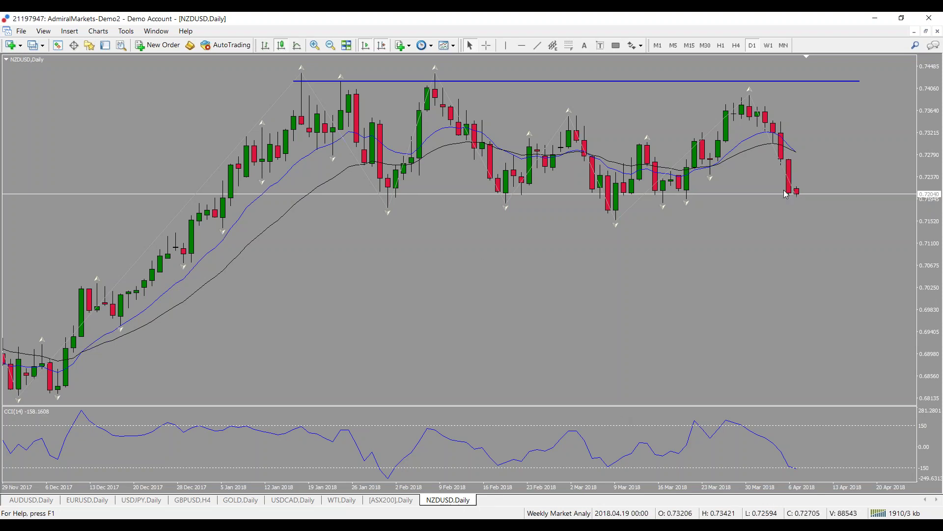
{"action": "middle_click", "coordinate": [547, 213]}
{"action": "left_click", "coordinate": [537, 45]}
{"action": "left_click_drag", "start_coordinate": [317, 214], "coordinate": [864, 215]}
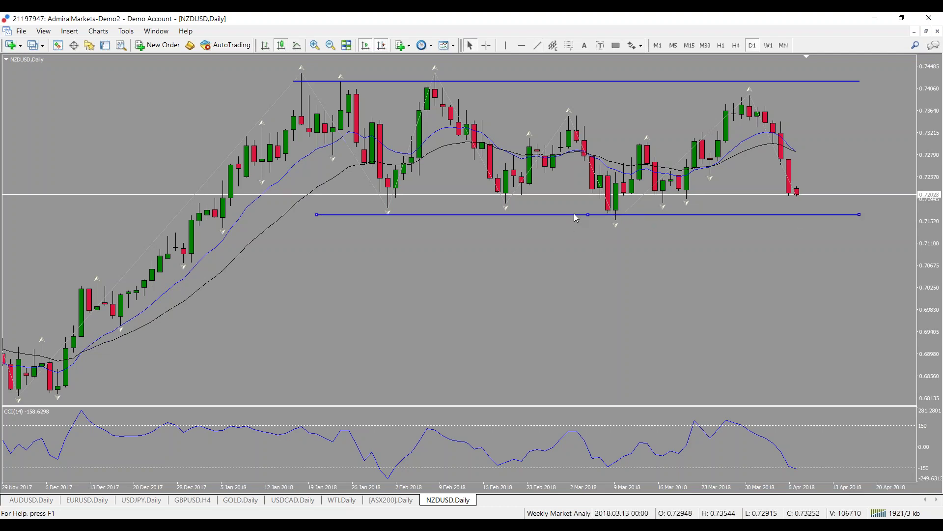
{"action": "double_click", "coordinate": [595, 217]}
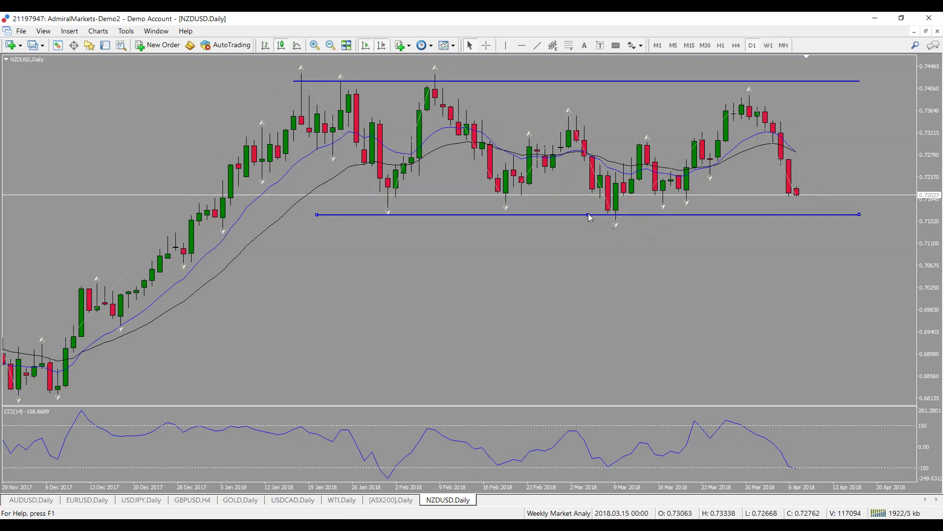
{"action": "left_click_drag", "start_coordinate": [588, 215], "coordinate": [591, 213]}
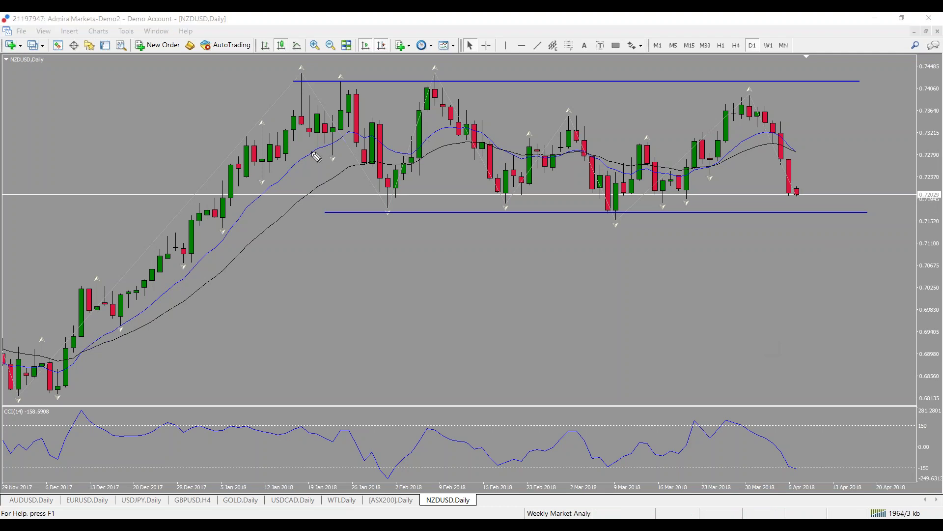
Circle and number the resistance touches and the March support low, cross out the circled February lows, and clear the markup
{"action": "mouse_move", "coordinate": [309, 69]}
{"action": "left_mouse_down"}
{"action": "mouse_move", "coordinate": [296, 79]}
{"action": "mouse_move", "coordinate": [328, 86]}
{"action": "left_mouse_up"}
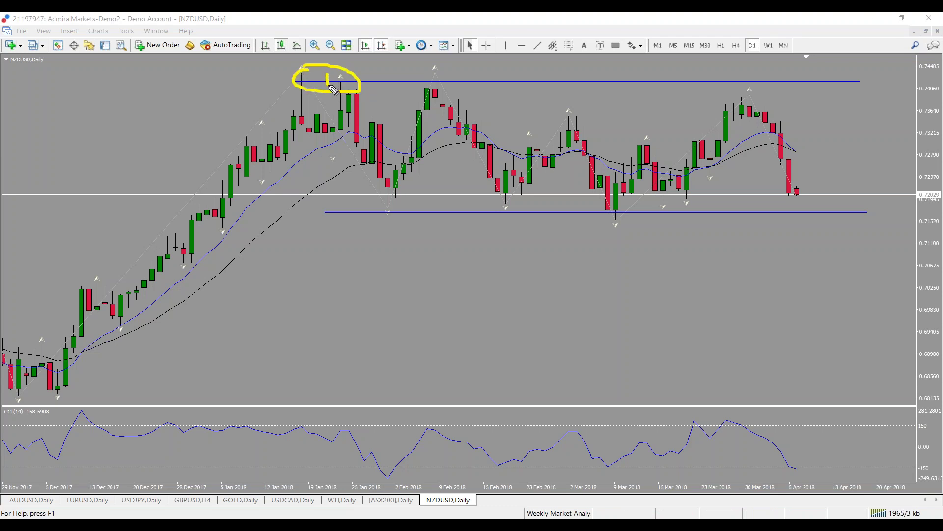
{"action": "mouse_move", "coordinate": [437, 69]}
{"action": "left_mouse_down"}
{"action": "mouse_move", "coordinate": [443, 105]}
{"action": "mouse_move", "coordinate": [451, 71]}
{"action": "mouse_move", "coordinate": [416, 63]}
{"action": "mouse_move", "coordinate": [440, 92]}
{"action": "left_mouse_up"}
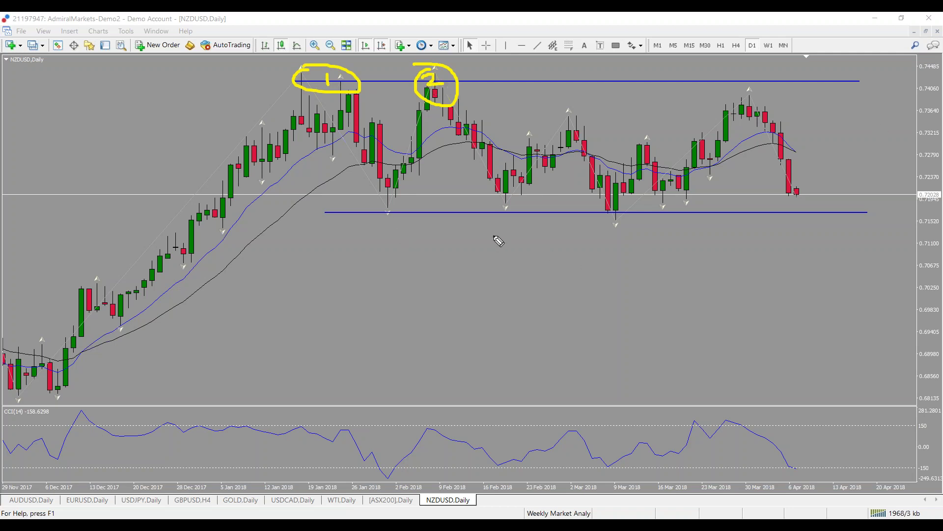
{"action": "mouse_move", "coordinate": [614, 203]}
{"action": "left_mouse_down"}
{"action": "mouse_move", "coordinate": [594, 221]}
{"action": "mouse_move", "coordinate": [634, 216]}
{"action": "mouse_move", "coordinate": [609, 197]}
{"action": "mouse_move", "coordinate": [617, 229]}
{"action": "left_mouse_up"}
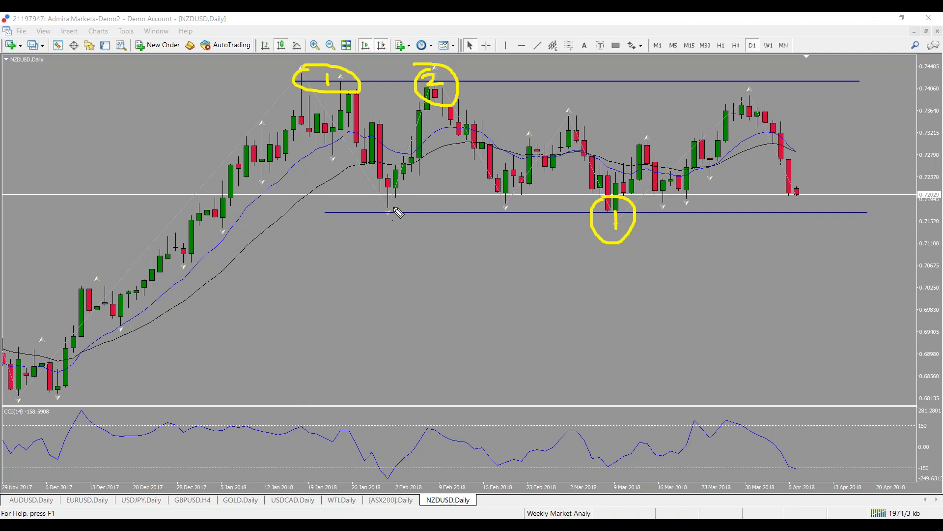
{"action": "mouse_move", "coordinate": [393, 196]}
{"action": "left_mouse_down"}
{"action": "mouse_move", "coordinate": [374, 207]}
{"action": "mouse_move", "coordinate": [387, 227]}
{"action": "mouse_move", "coordinate": [396, 196]}
{"action": "left_mouse_up"}
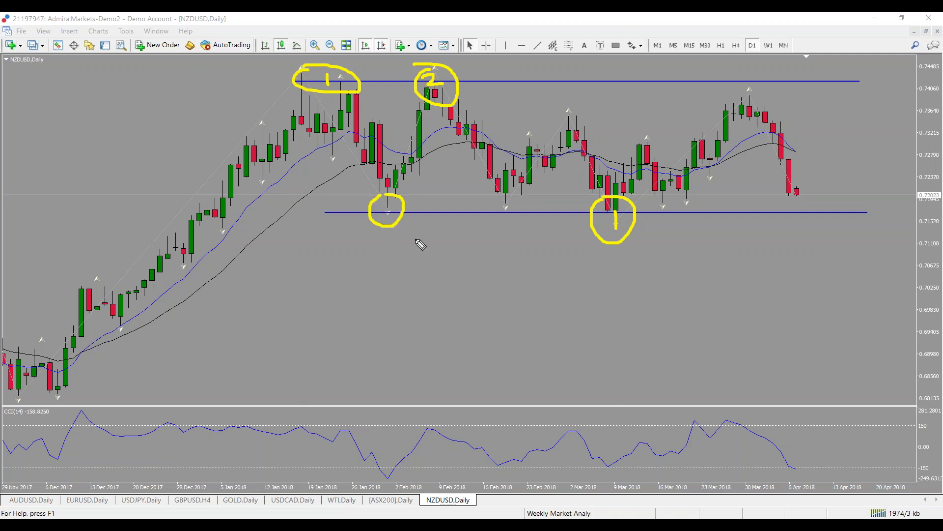
{"action": "mouse_move", "coordinate": [497, 200]}
{"action": "left_mouse_down"}
{"action": "mouse_move", "coordinate": [520, 219]}
{"action": "mouse_move", "coordinate": [505, 192]}
{"action": "left_mouse_up"}
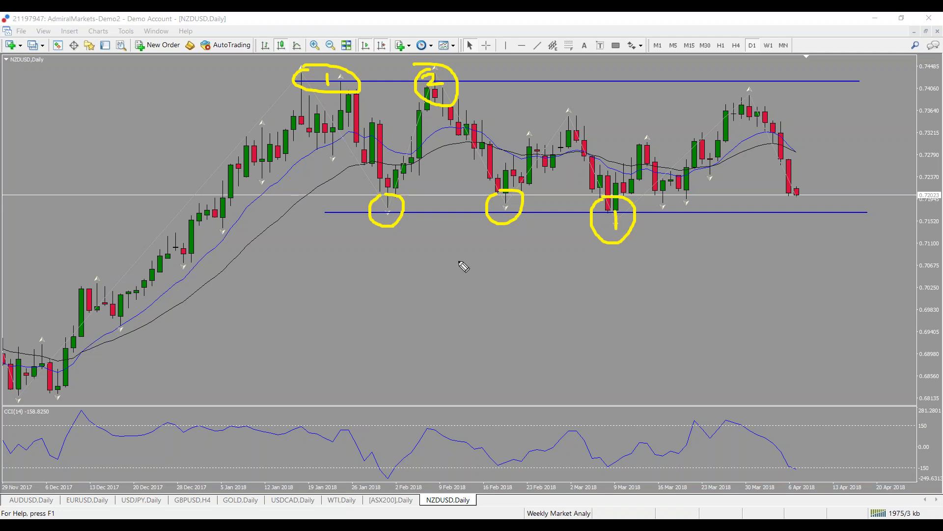
{"action": "left_click_drag", "start_coordinate": [374, 194], "coordinate": [419, 233]}
{"action": "left_click_drag", "start_coordinate": [404, 187], "coordinate": [362, 238]}
{"action": "mouse_move", "coordinate": [493, 172]}
{"action": "left_mouse_down"}
{"action": "mouse_move", "coordinate": [520, 208]}
{"action": "mouse_move", "coordinate": [491, 228]}
{"action": "left_mouse_up"}
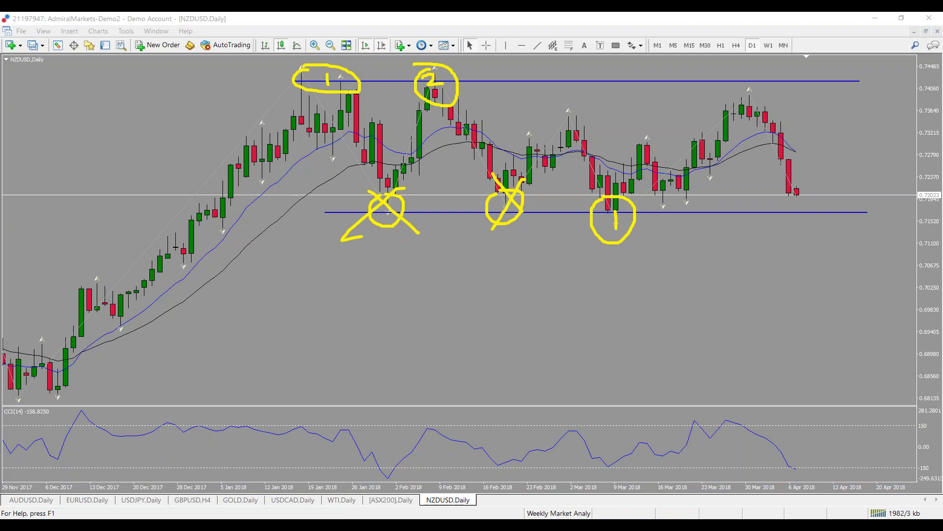
{"action": "key", "text": "e"}
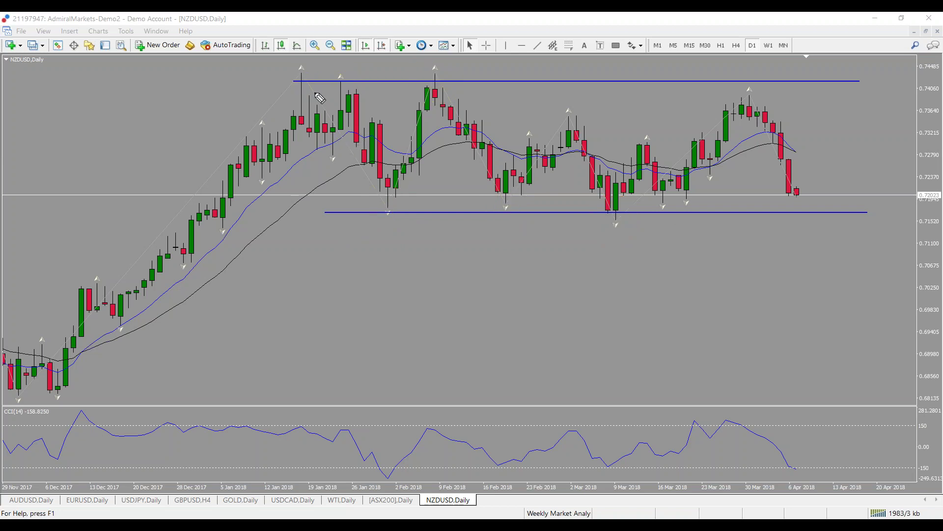
Sketch the price swings between the NZDUSD range lines and reversal arrows from support and resistance, clearing the markup after each sketch
{"action": "mouse_move", "coordinate": [354, 101]}
{"action": "left_mouse_down"}
{"action": "mouse_move", "coordinate": [412, 210]}
{"action": "mouse_move", "coordinate": [536, 170]}
{"action": "mouse_move", "coordinate": [668, 169]}
{"action": "mouse_move", "coordinate": [811, 196]}
{"action": "left_mouse_up"}
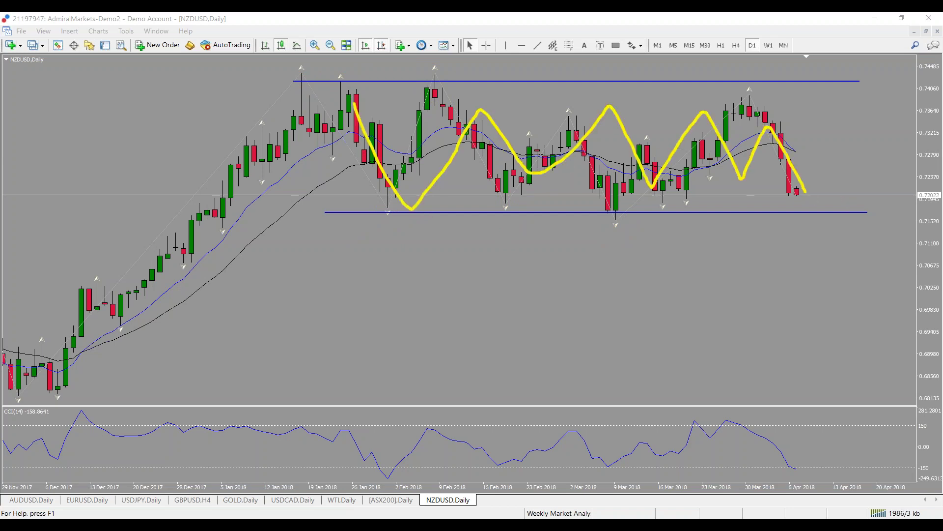
{"action": "key", "text": "Escape"}
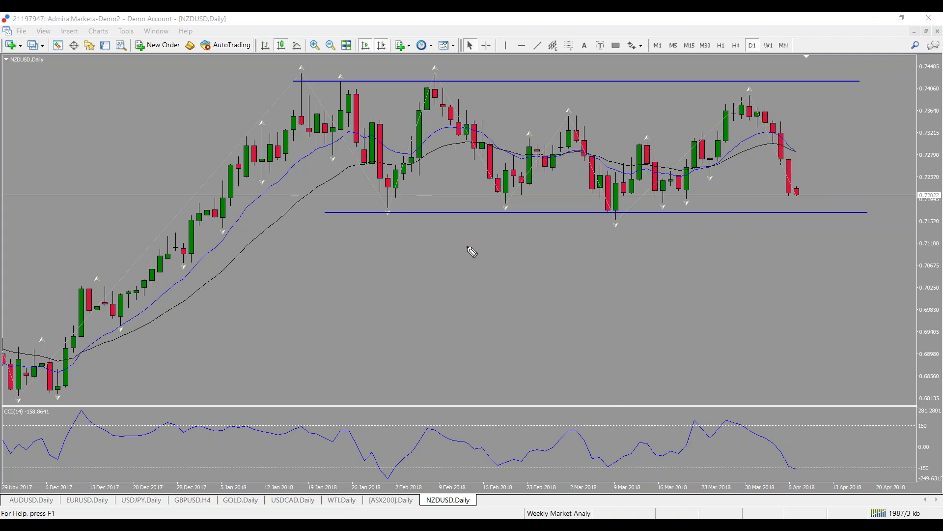
{"action": "mouse_move", "coordinate": [810, 210]}
{"action": "left_mouse_down"}
{"action": "mouse_move", "coordinate": [838, 169]}
{"action": "mouse_move", "coordinate": [845, 183]}
{"action": "left_mouse_up"}
{"action": "left_click_drag", "start_coordinate": [821, 87], "coordinate": [843, 126]}
{"action": "key", "text": "ctrl+z"}
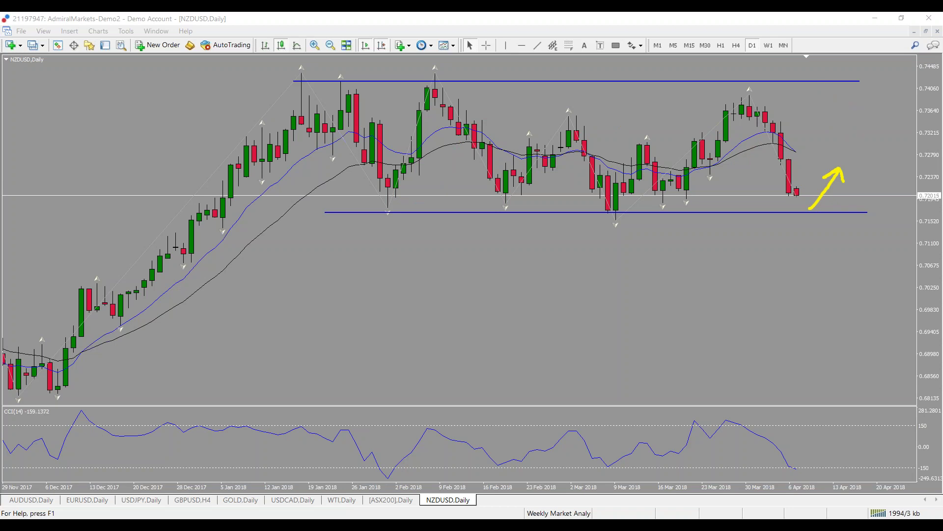
{"action": "key", "text": "ctrl+z"}
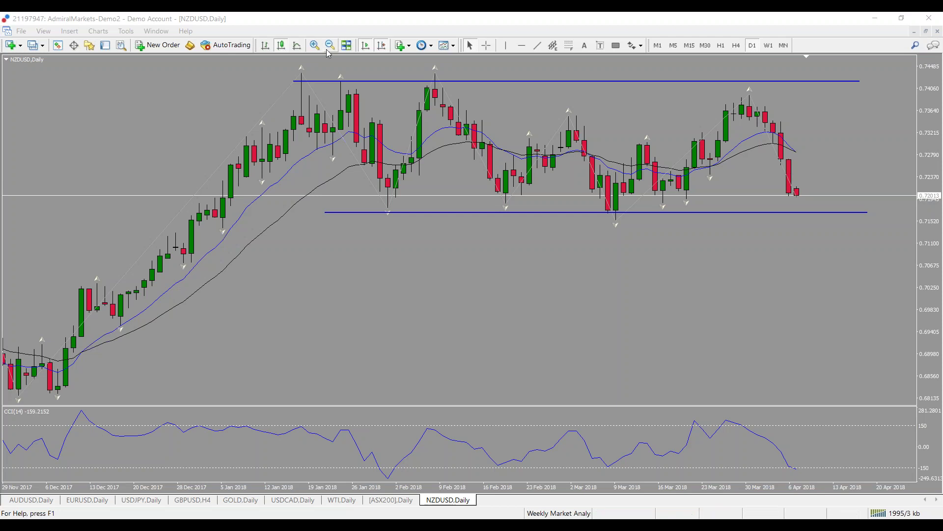
Over the longer NZDUSD history, sketch breakout arrows beyond both range lines, each with a dashed pullback, circled retest and continuation arrow
{"action": "key", "text": "minus"}
{"action": "left_click_drag", "start_coordinate": [932, 175], "coordinate": [930, 191]}
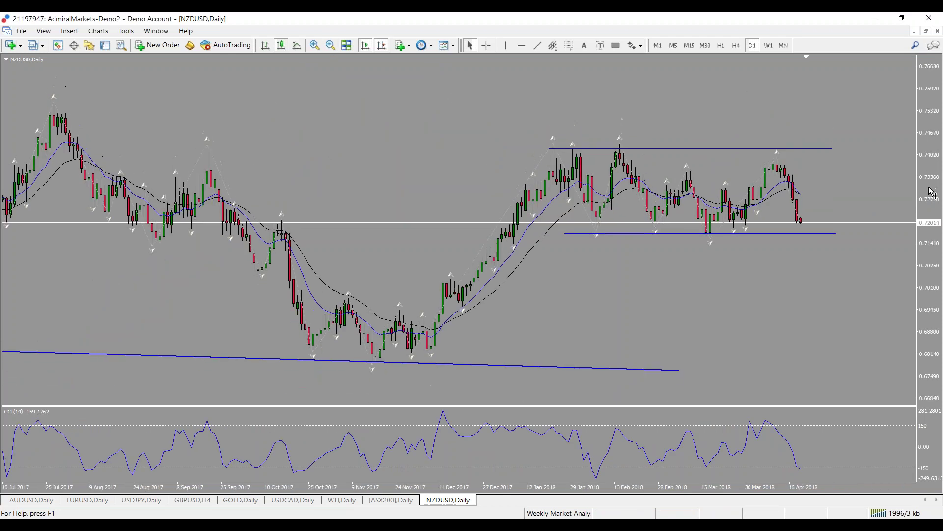
{"action": "mouse_move", "coordinate": [791, 213]}
{"action": "left_mouse_down"}
{"action": "mouse_move", "coordinate": [817, 266]}
{"action": "mouse_move", "coordinate": [821, 252]}
{"action": "left_mouse_up"}
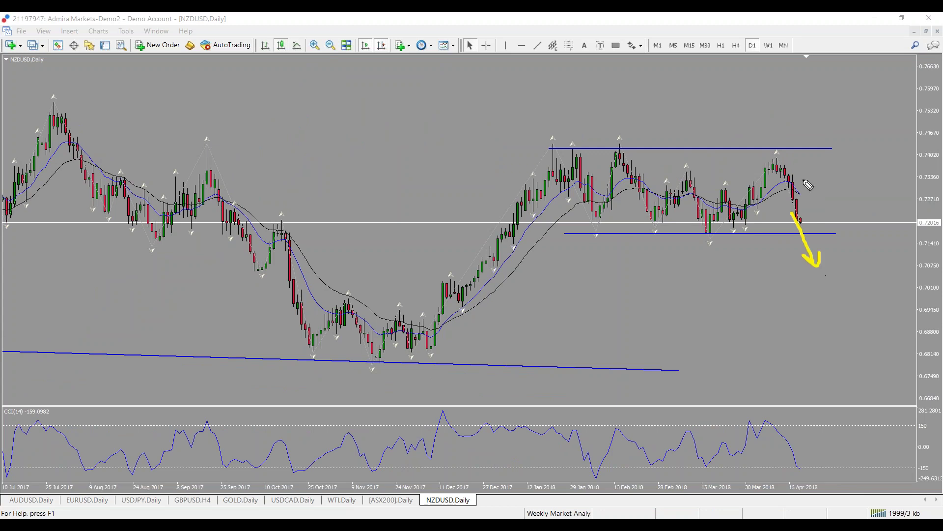
{"action": "left_click_drag", "start_coordinate": [808, 163], "coordinate": [852, 109]}
{"action": "left_click_drag", "start_coordinate": [833, 119], "coordinate": [853, 132]}
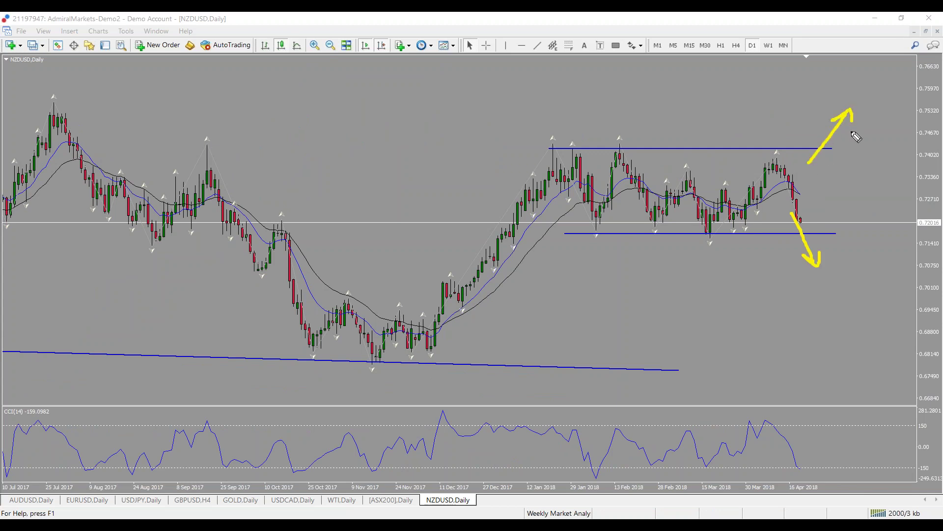
{"action": "mouse_move", "coordinate": [824, 269]}
{"action": "left_mouse_down"}
{"action": "mouse_move", "coordinate": [866, 242]}
{"action": "mouse_move", "coordinate": [885, 311]}
{"action": "mouse_move", "coordinate": [889, 288]}
{"action": "left_mouse_up"}
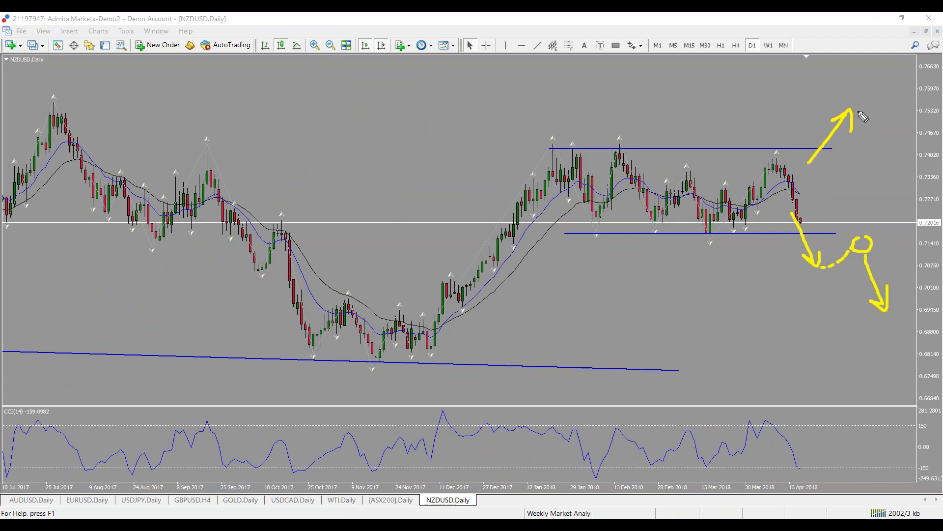
{"action": "mouse_move", "coordinate": [858, 111]}
{"action": "left_mouse_down"}
{"action": "mouse_move", "coordinate": [882, 150]}
{"action": "mouse_move", "coordinate": [906, 85]}
{"action": "mouse_move", "coordinate": [892, 97]}
{"action": "mouse_move", "coordinate": [905, 101]}
{"action": "left_mouse_up"}
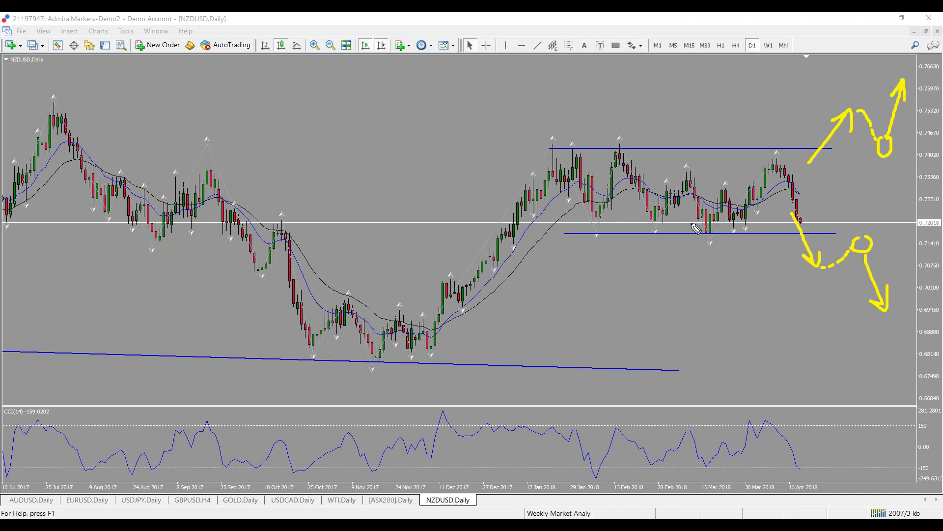
Add a rising arrow from NZDUSD support and a falling arrow from resistance, retrace the downward breakout, and clear all markup
{"action": "mouse_move", "coordinate": [701, 234]}
{"action": "left_mouse_down"}
{"action": "mouse_move", "coordinate": [735, 180]}
{"action": "mouse_move", "coordinate": [734, 193]}
{"action": "left_mouse_up"}
{"action": "mouse_move", "coordinate": [753, 147]}
{"action": "left_mouse_down"}
{"action": "mouse_move", "coordinate": [769, 192]}
{"action": "mouse_move", "coordinate": [780, 185]}
{"action": "left_mouse_up"}
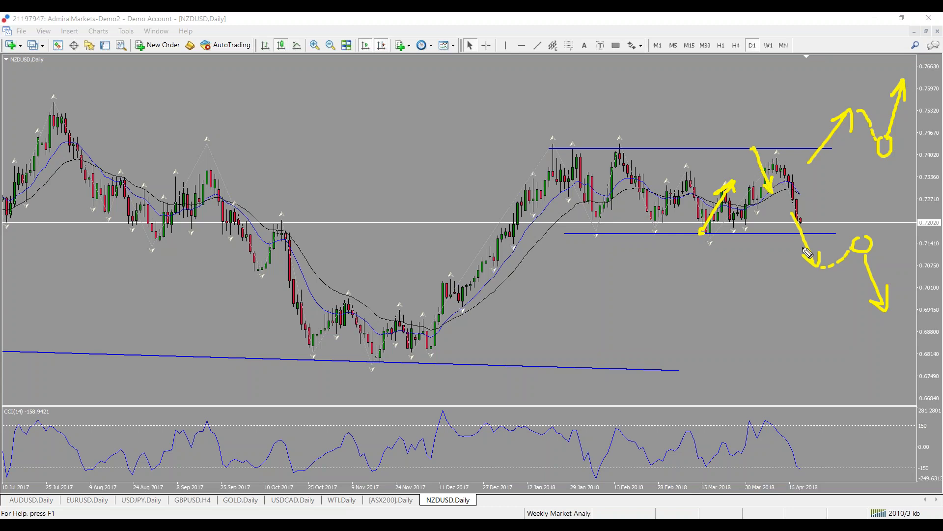
{"action": "left_click_drag", "start_coordinate": [804, 249], "coordinate": [815, 264]}
{"action": "key", "text": "Escape"}
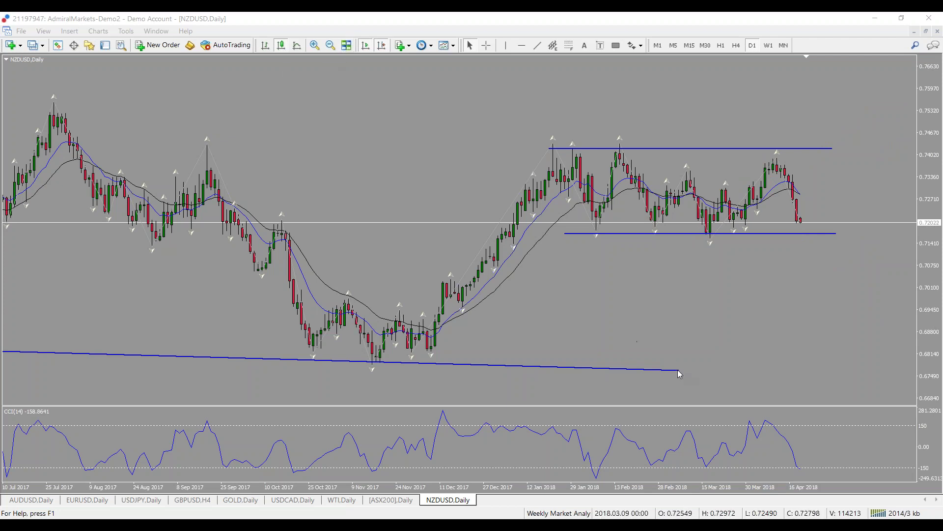
Delete the old descending trendline beneath the November 2017 lows and restore the closer view of the NZDUSD range
{"action": "key", "text": "Delete"}
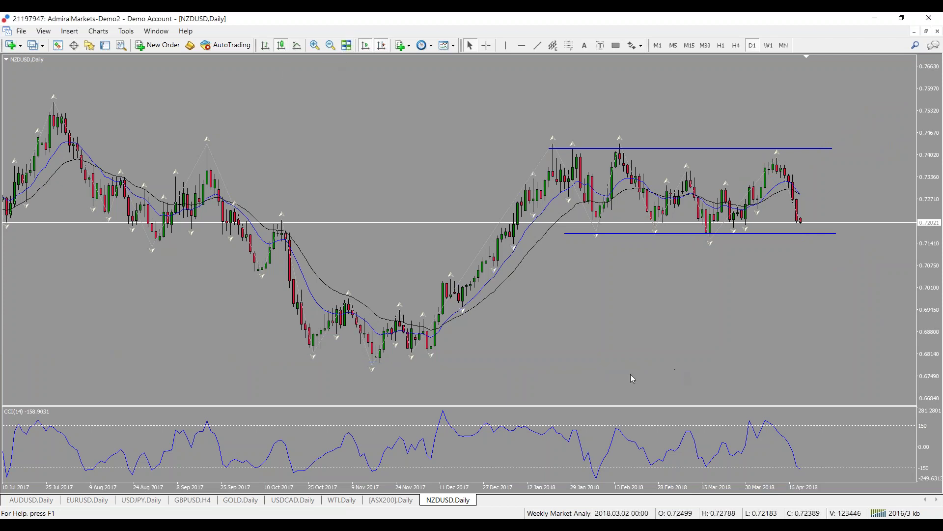
{"action": "left_click", "coordinate": [315, 45]}
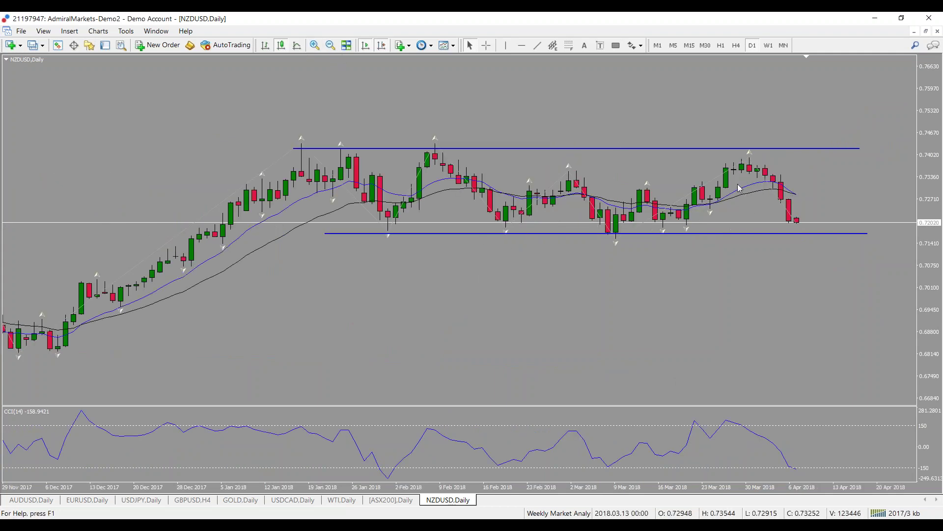
{"action": "left_click_drag", "start_coordinate": [933, 189], "coordinate": [934, 178]}
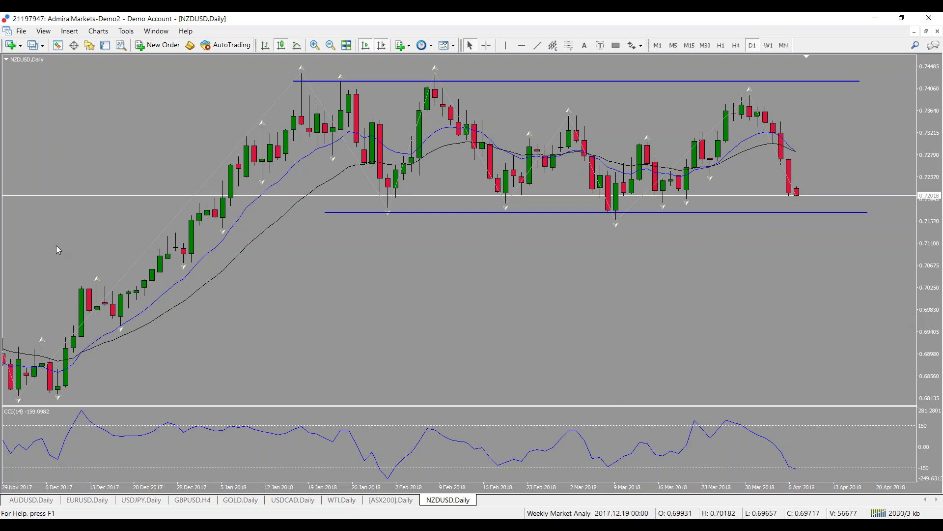
Review the AUDUSD descending channel and check the price level of the March lows with the crosshair
{"action": "left_click", "coordinate": [36, 500]}
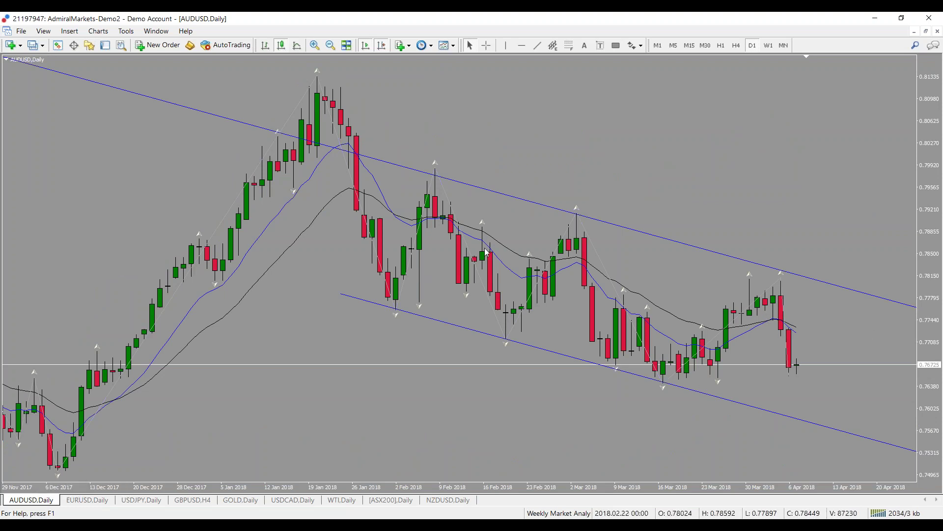
{"action": "mouse_move", "coordinate": [797, 339]}
{"action": "middle_click", "coordinate": [565, 375]}
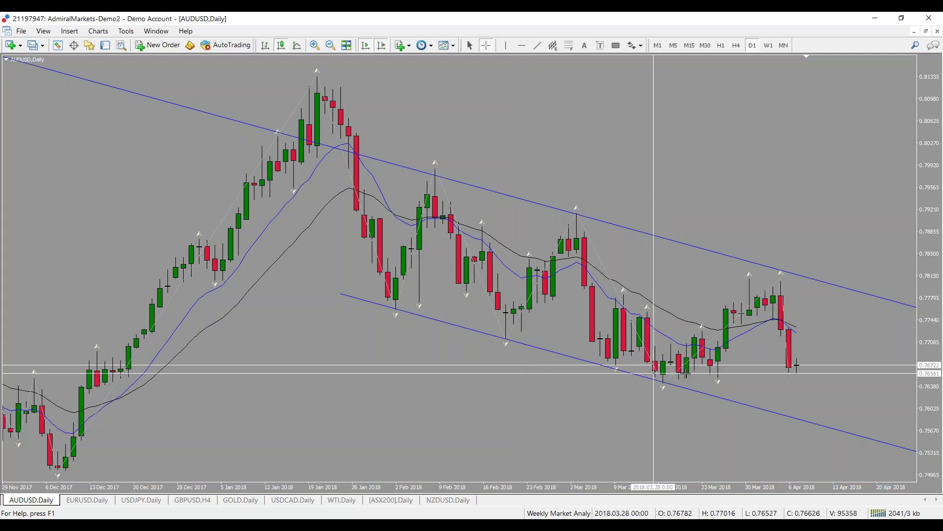
{"action": "middle_click", "coordinate": [791, 374]}
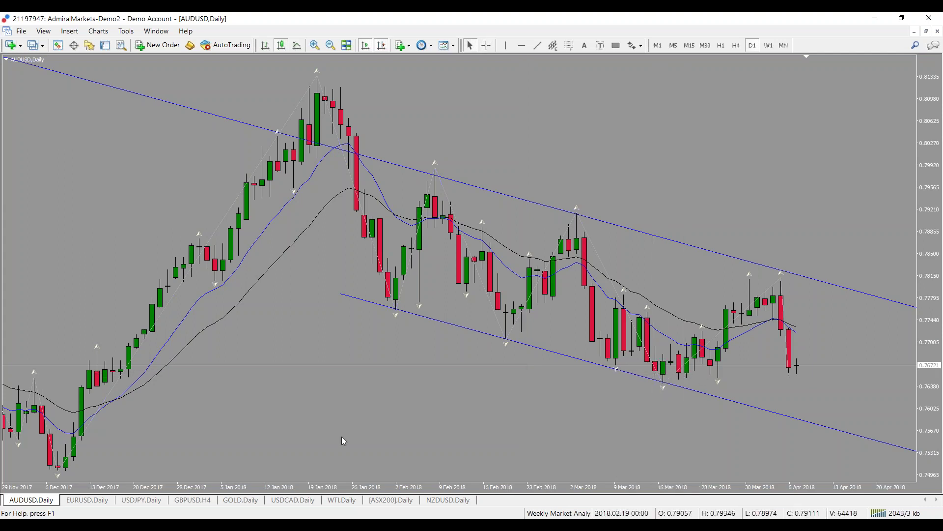
Review the converging EURUSD trendlines and check the price of the USDJPY horizontal resistance line with the crosshair
{"action": "left_click", "coordinate": [77, 501]}
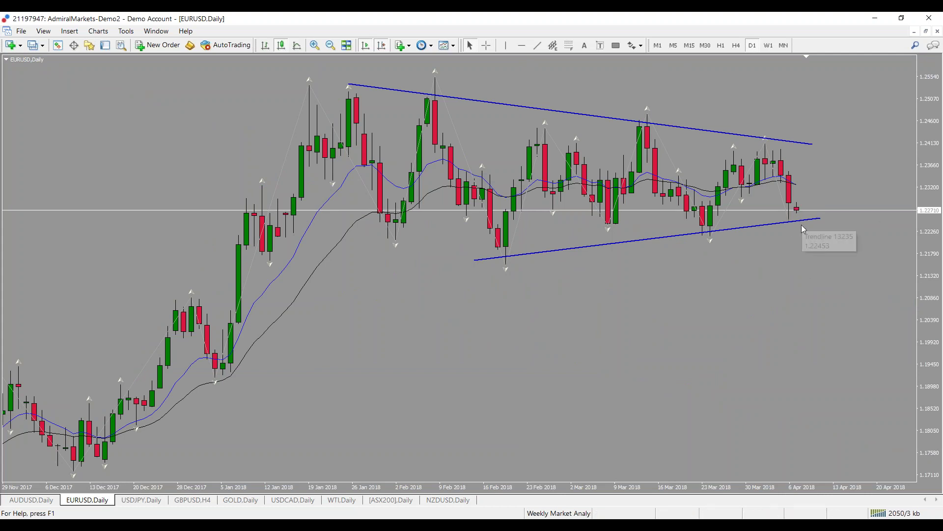
{"action": "left_click", "coordinate": [141, 499]}
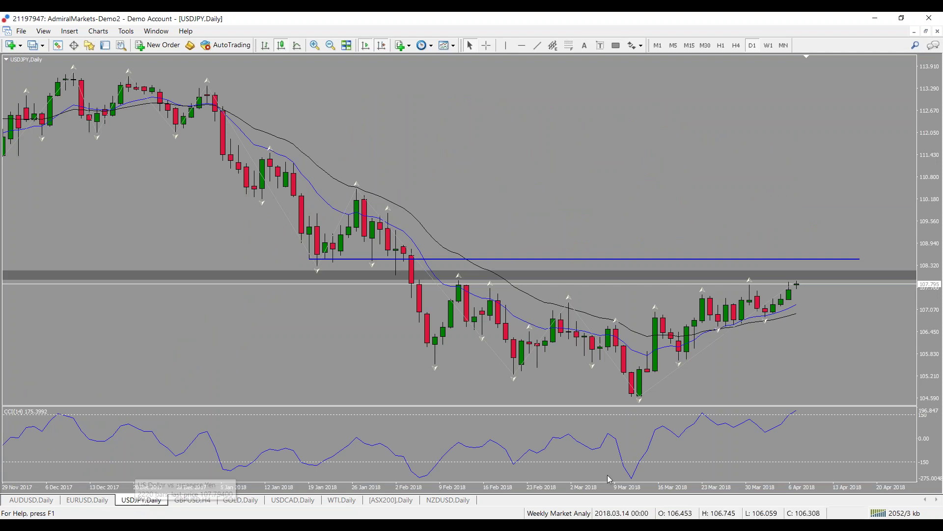
{"action": "middle_click", "coordinate": [829, 259]}
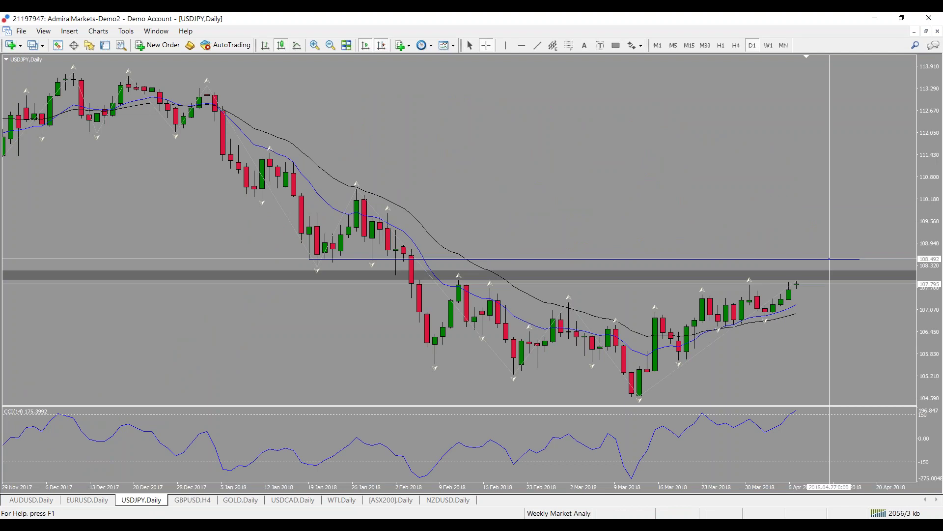
{"action": "middle_click", "coordinate": [818, 235]}
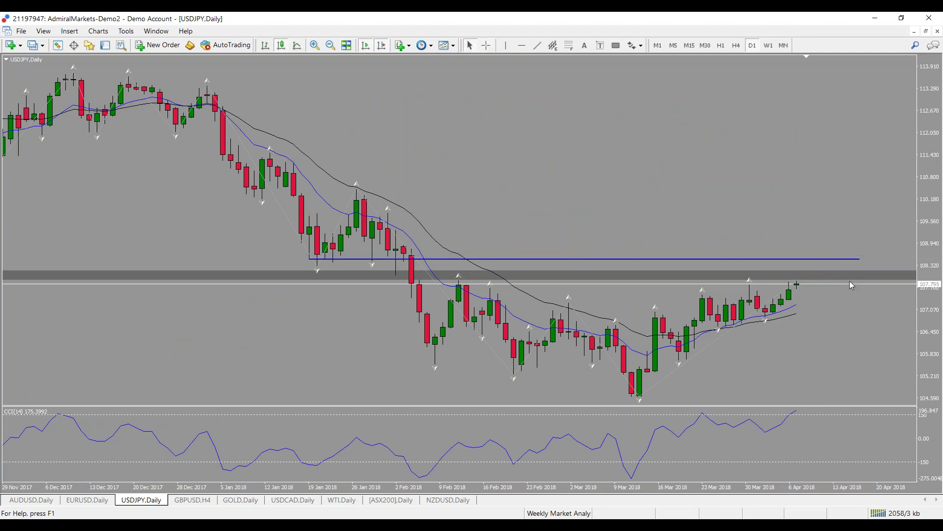
Review the GBPUSD H4 support line, the GOLD daily range and the rising USDCAD daily channel
{"action": "left_click", "coordinate": [192, 499]}
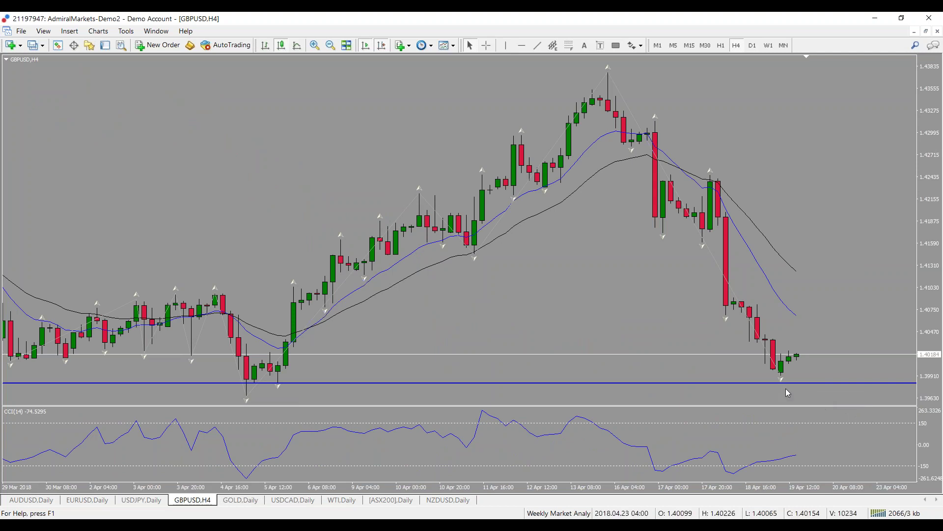
{"action": "left_click", "coordinate": [247, 504]}
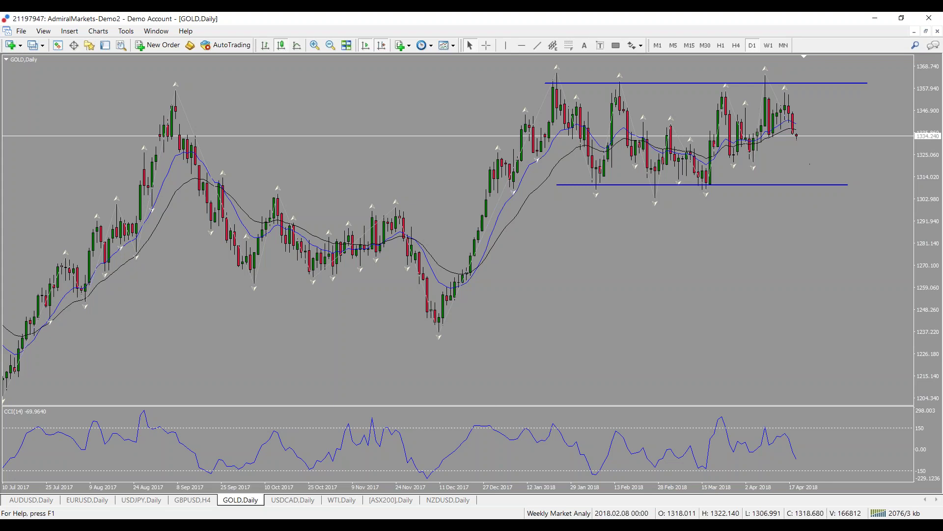
{"action": "left_click", "coordinate": [288, 501]}
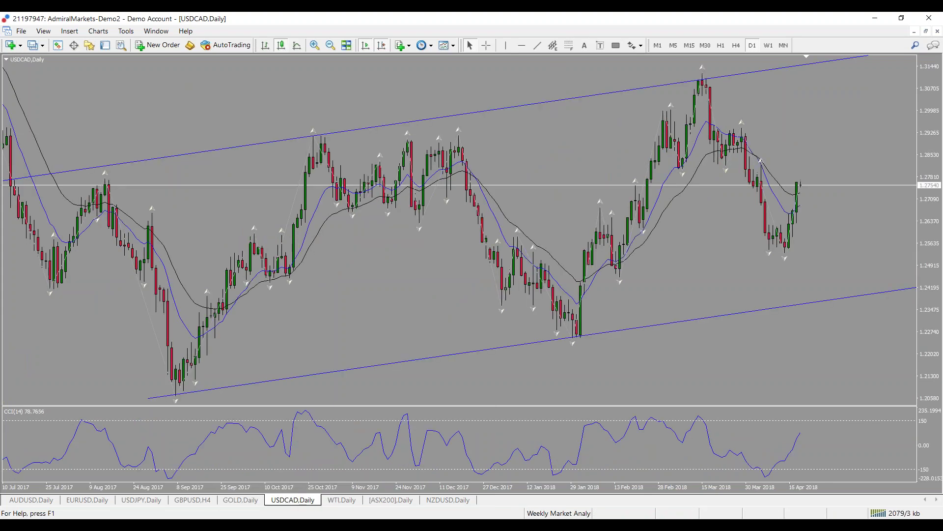
On the WTI chart, circle the lower trendline past the latest candle, add a rising arrow from it, and clear the markup
{"action": "left_click", "coordinate": [335, 501]}
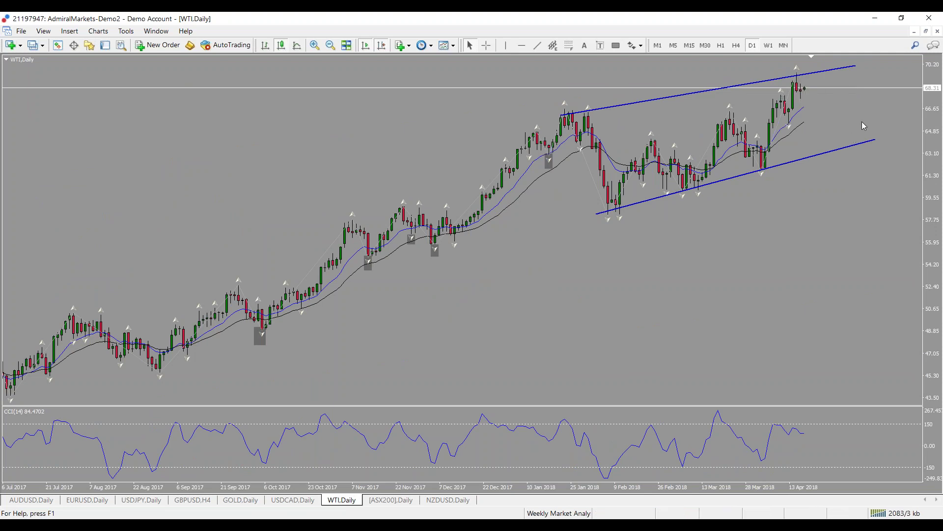
{"action": "key", "text": "ctrl+2"}
{"action": "mouse_move", "coordinate": [857, 162]}
{"action": "left_mouse_down"}
{"action": "mouse_move", "coordinate": [831, 150]}
{"action": "mouse_move", "coordinate": [856, 105]}
{"action": "left_mouse_up"}
{"action": "left_click_drag", "start_coordinate": [849, 114], "coordinate": [863, 121]}
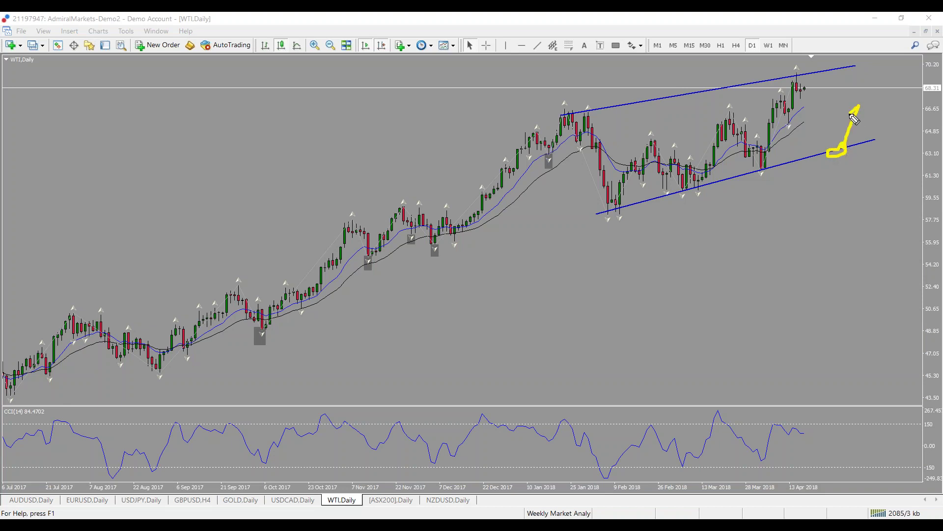
{"action": "key", "text": "Escape"}
Review the ASX200 descending trendline and return to the NZDUSD range chart
{"action": "left_click", "coordinate": [390, 500]}
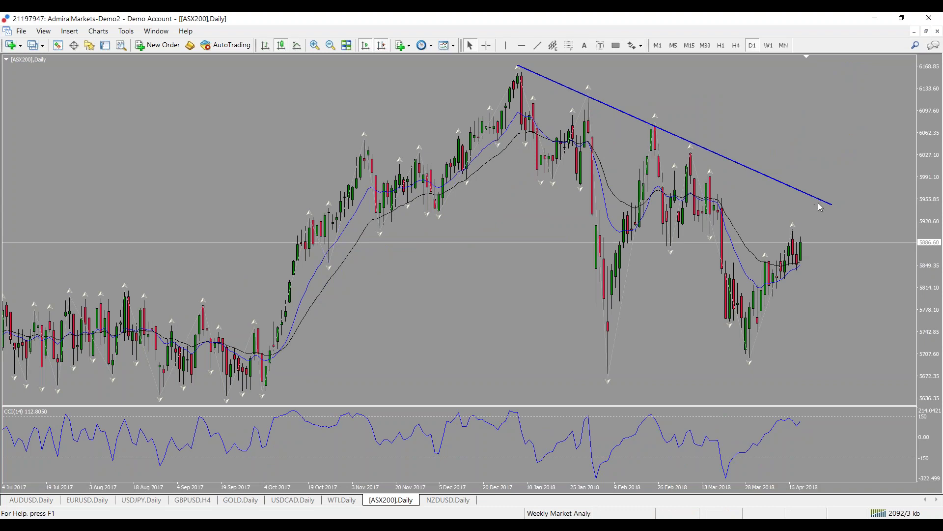
{"action": "left_click", "coordinate": [457, 500]}
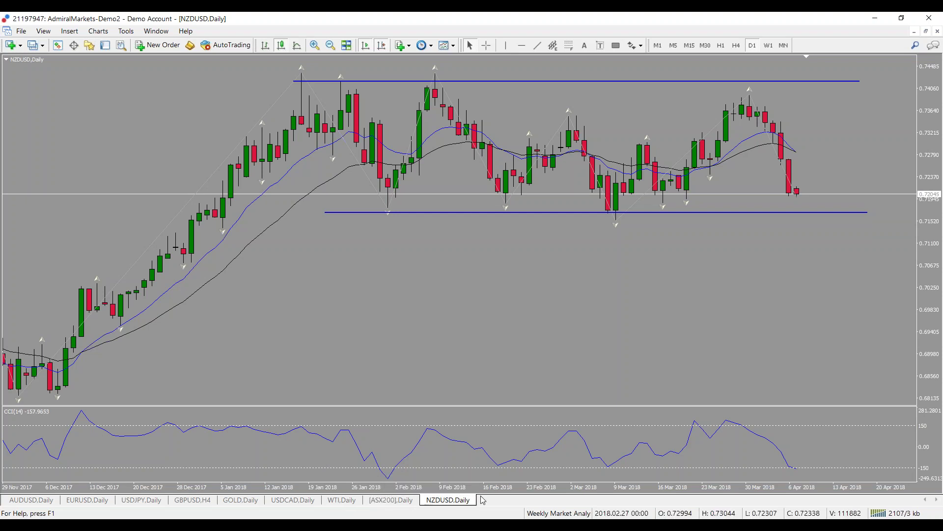
Open the input settings of the ZigZag indicator applied to the WTI daily chart
{"action": "left_click", "coordinate": [342, 501]}
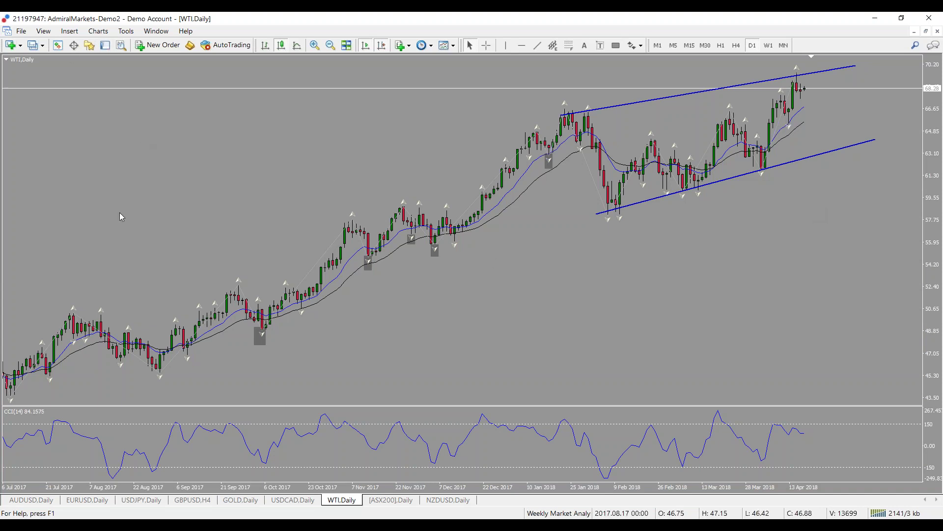
{"action": "right_click", "coordinate": [327, 249]}
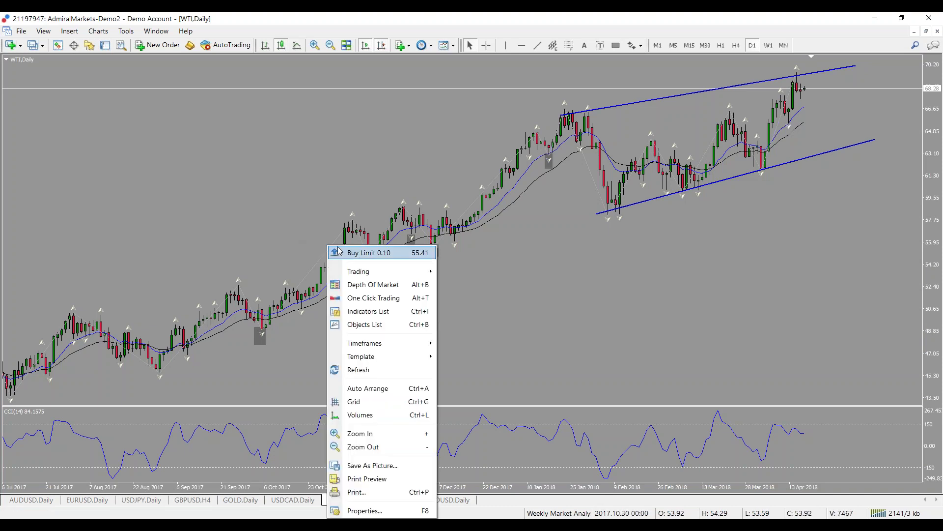
{"action": "left_click", "coordinate": [508, 264]}
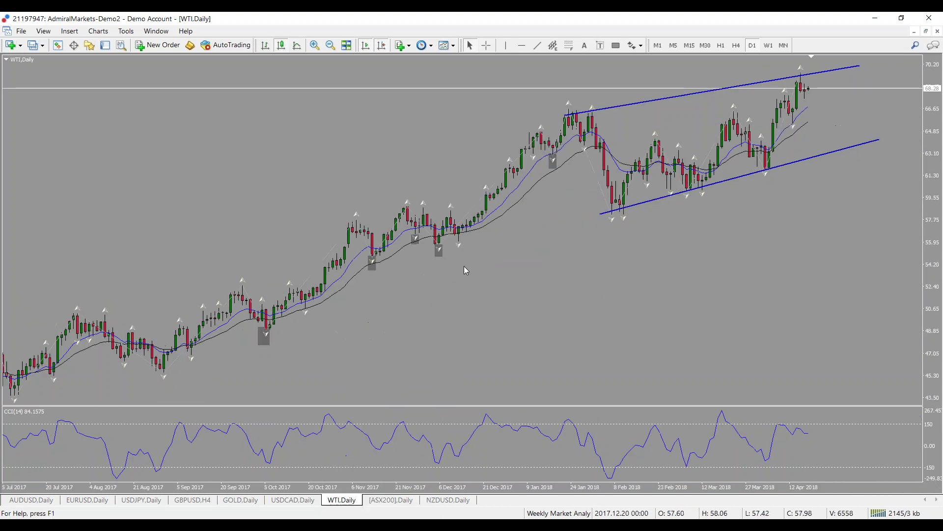
{"action": "right_click", "coordinate": [599, 193]}
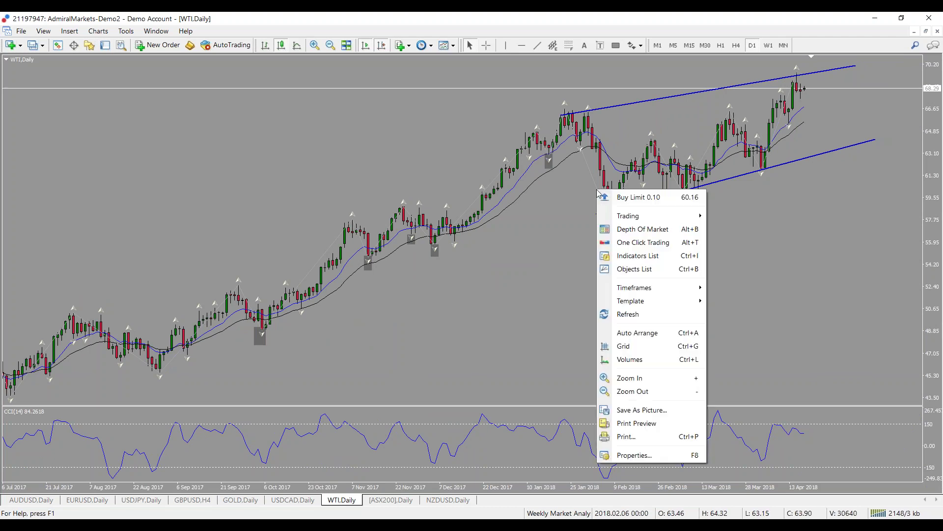
{"action": "left_click", "coordinate": [645, 256]}
{"action": "double_click", "coordinate": [262, 144]}
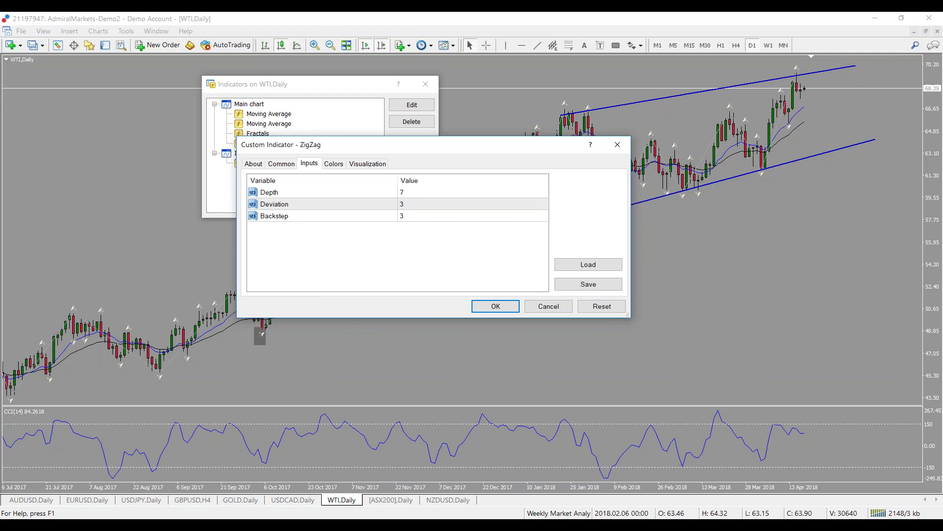
Circle Inputs and box the value column in the ZigZag settings, clear the markup, and close the settings without changes
{"action": "mouse_move", "coordinate": [302, 149]}
{"action": "left_mouse_down"}
{"action": "mouse_move", "coordinate": [313, 193]}
{"action": "mouse_move", "coordinate": [332, 166]}
{"action": "left_mouse_up"}
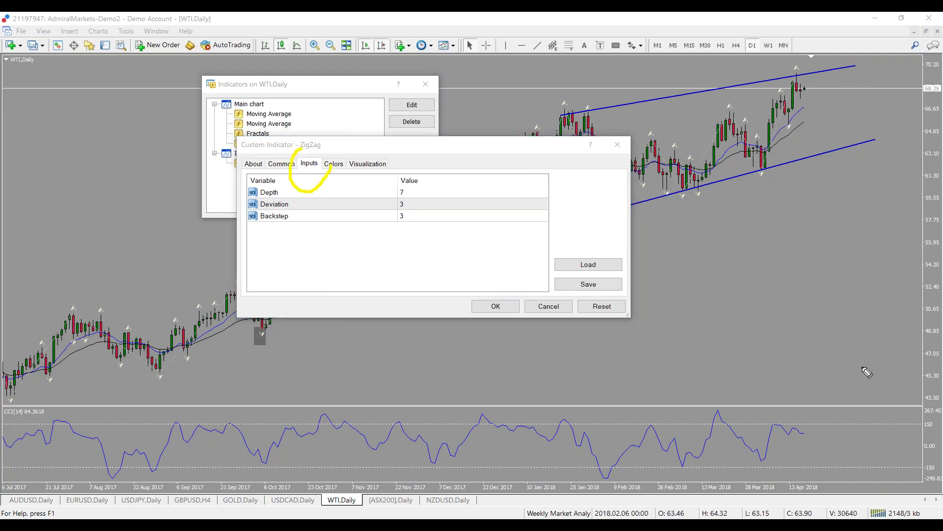
{"action": "mouse_move", "coordinate": [307, 150]}
{"action": "left_mouse_down"}
{"action": "mouse_move", "coordinate": [328, 181]}
{"action": "mouse_move", "coordinate": [293, 145]}
{"action": "left_mouse_up"}
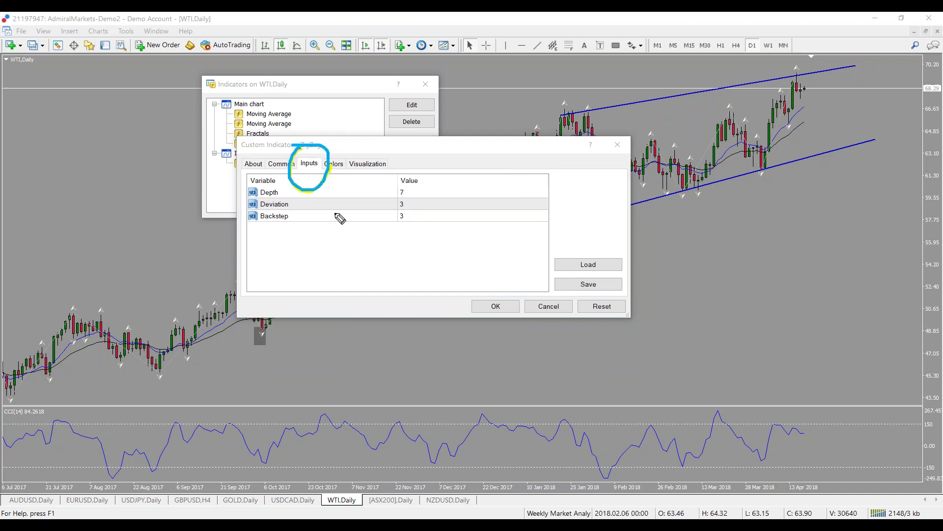
{"action": "mouse_move", "coordinate": [392, 178]}
{"action": "left_mouse_down"}
{"action": "mouse_move", "coordinate": [385, 217]}
{"action": "mouse_move", "coordinate": [427, 253]}
{"action": "mouse_move", "coordinate": [419, 181]}
{"action": "mouse_move", "coordinate": [386, 178]}
{"action": "mouse_move", "coordinate": [390, 189]}
{"action": "left_mouse_up"}
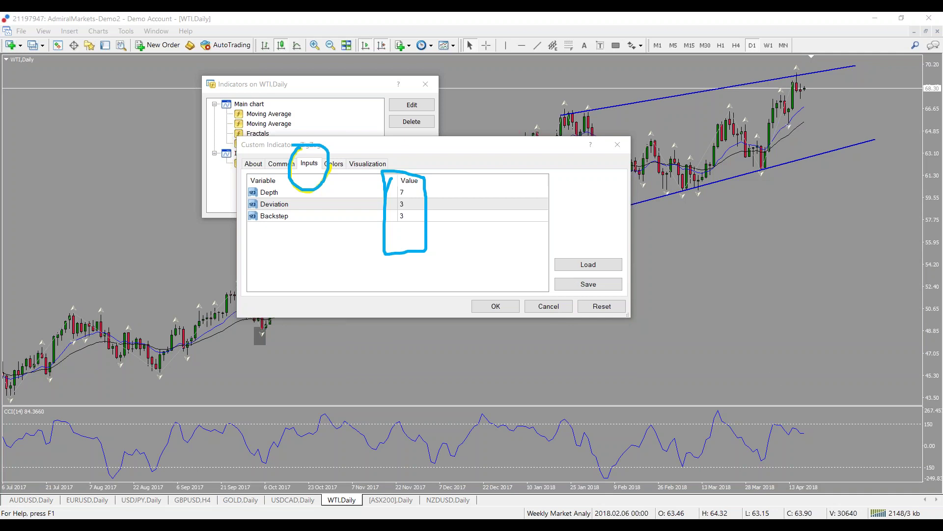
{"action": "key", "text": "Escape"}
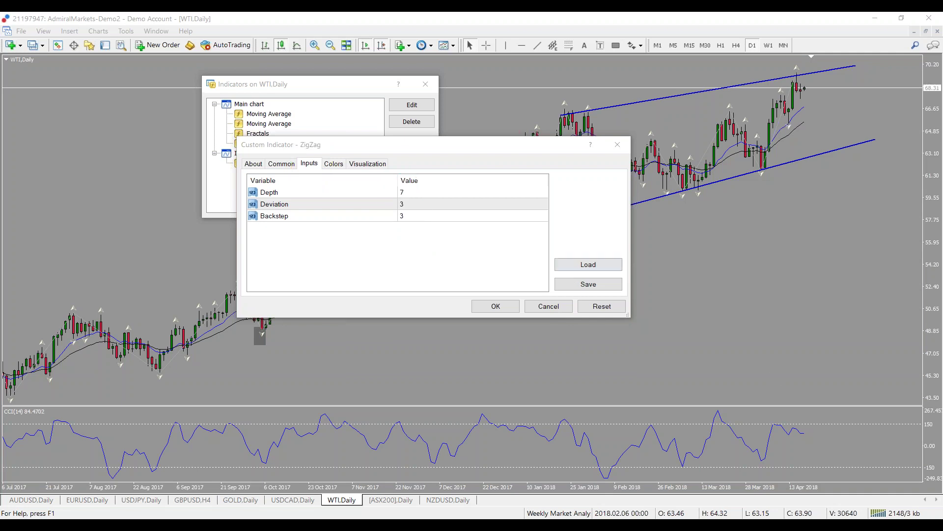
{"action": "left_click", "coordinate": [547, 307]}
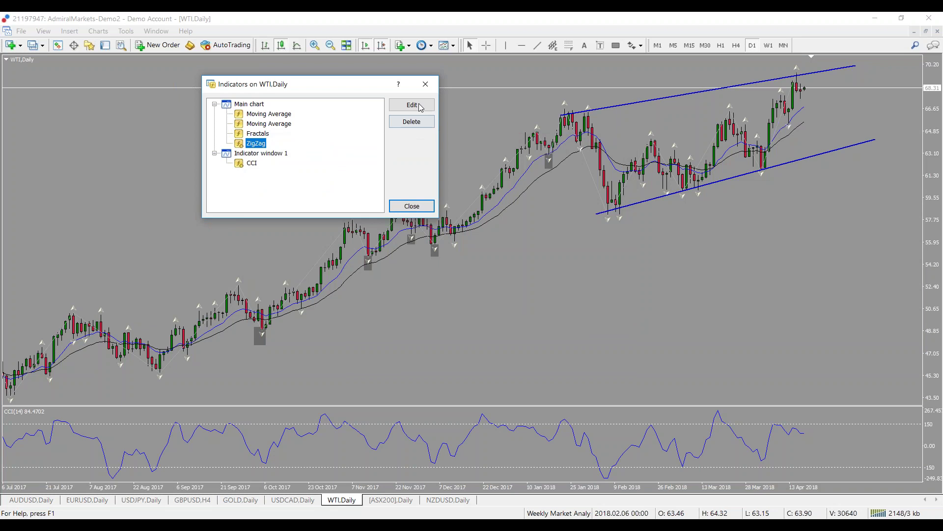
{"action": "left_click", "coordinate": [426, 84]}
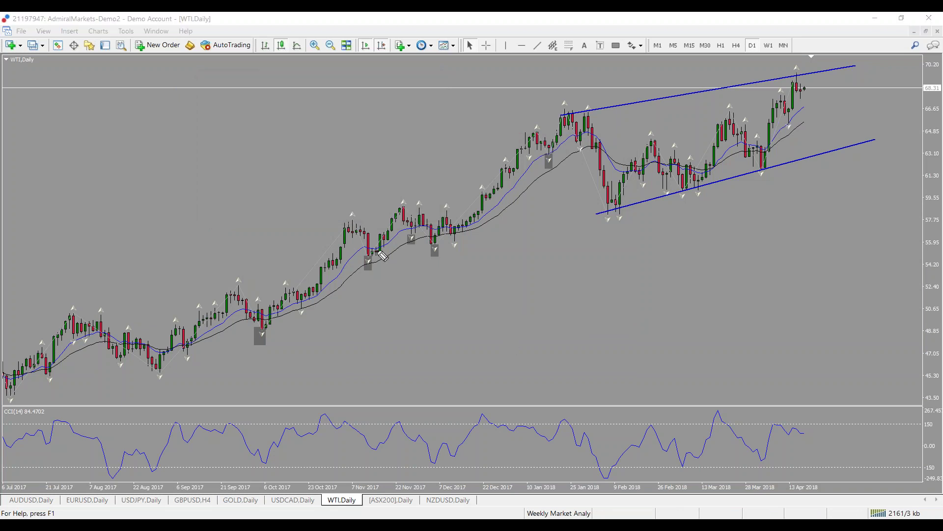
Trace the WTI price swings from the November low through the January high to the late-February low, and clear the markup
{"action": "left_click_drag", "start_coordinate": [369, 256], "coordinate": [400, 208]}
{"action": "mouse_move", "coordinate": [368, 255]}
{"action": "left_mouse_down"}
{"action": "mouse_move", "coordinate": [401, 210]}
{"action": "mouse_move", "coordinate": [454, 238]}
{"action": "mouse_move", "coordinate": [532, 131]}
{"action": "mouse_move", "coordinate": [553, 156]}
{"action": "mouse_move", "coordinate": [572, 125]}
{"action": "mouse_move", "coordinate": [610, 202]}
{"action": "mouse_move", "coordinate": [657, 142]}
{"action": "mouse_move", "coordinate": [685, 194]}
{"action": "left_mouse_up"}
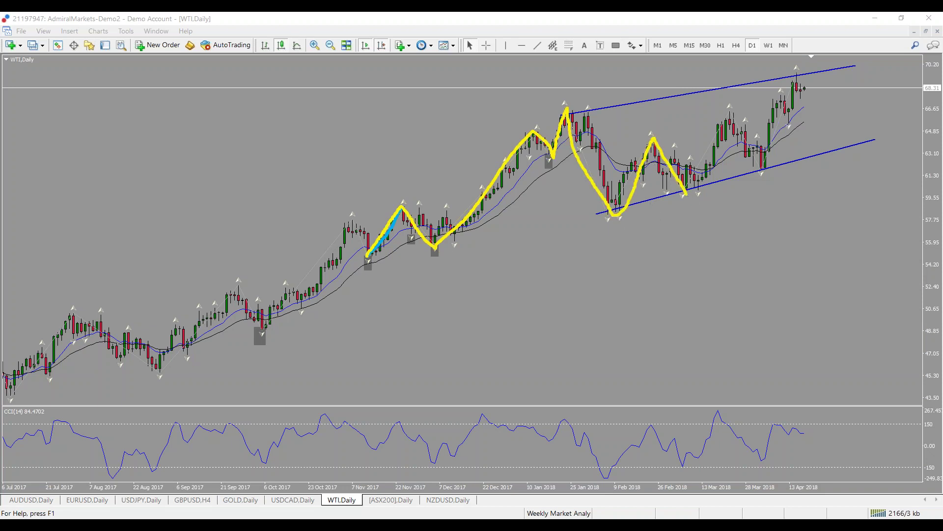
{"action": "key", "text": "Escape"}
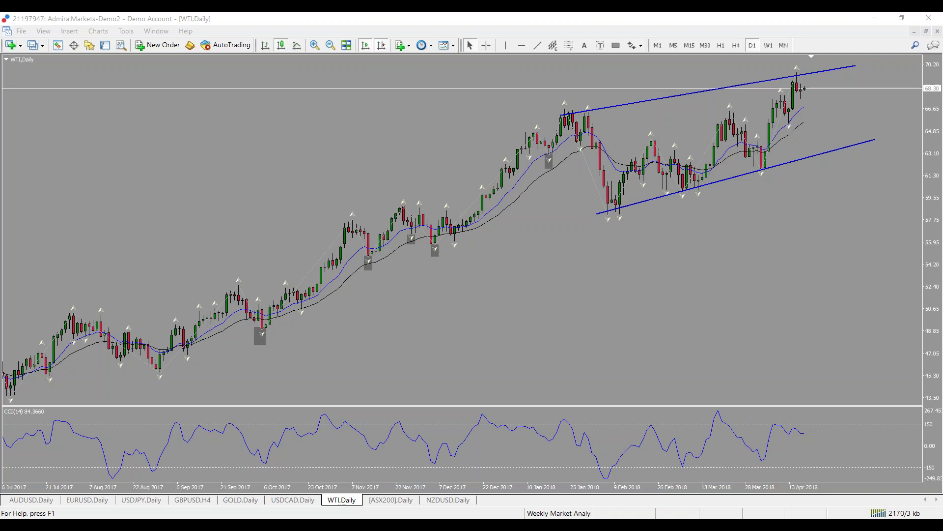
On the ASX200 chart, draw a trendline under the February and late-March lows and level it to nearly horizontal
{"action": "left_click", "coordinate": [390, 500]}
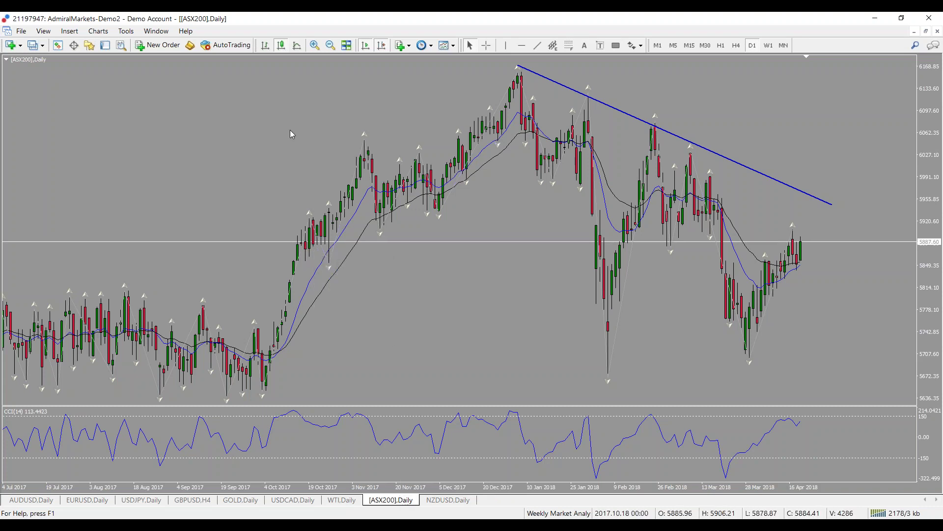
{"action": "left_click", "coordinate": [331, 45]}
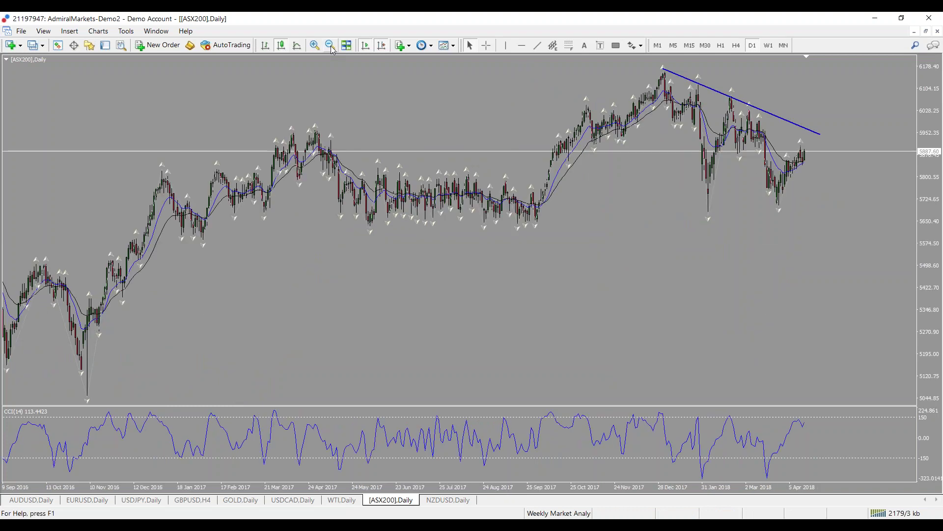
{"action": "left_click", "coordinate": [537, 45]}
{"action": "left_click_drag", "start_coordinate": [677, 216], "coordinate": [823, 196]}
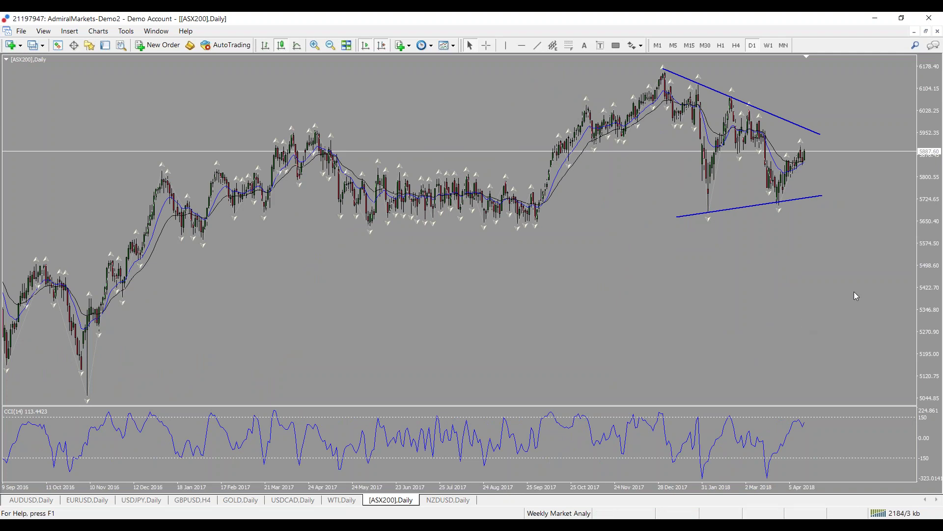
{"action": "double_click", "coordinate": [680, 214]}
{"action": "left_click_drag", "start_coordinate": [680, 215], "coordinate": [679, 204]}
{"action": "left_click_drag", "start_coordinate": [822, 195], "coordinate": [824, 205]}
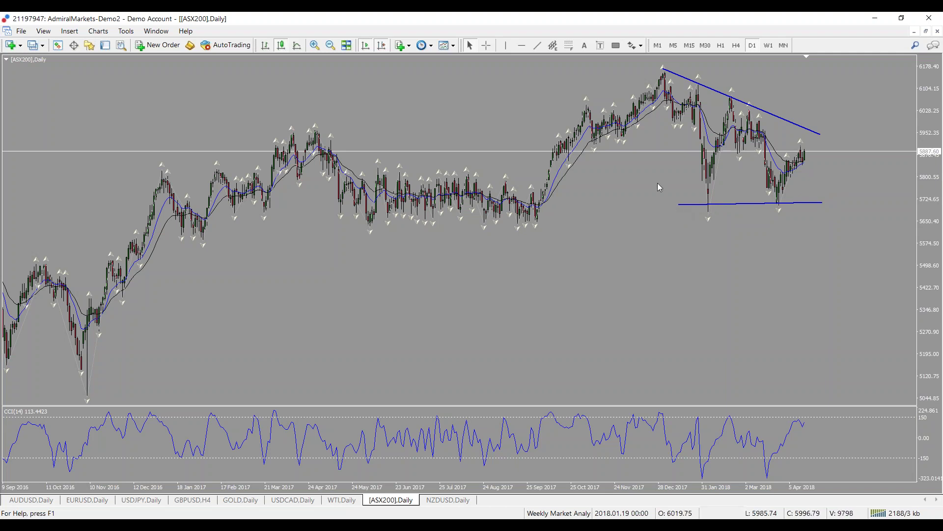
Sketch ASX200 rising to the descending trendline, falling to the highlighted lower support and bouncing, with both reaction points circled, and clear the markup
{"action": "left_click", "coordinate": [315, 47]}
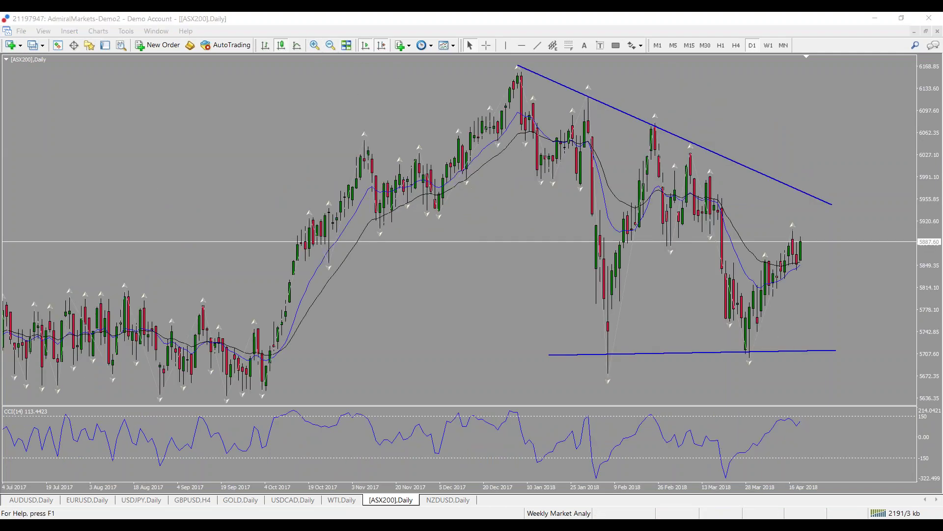
{"action": "mouse_move", "coordinate": [830, 199]}
{"action": "left_mouse_down"}
{"action": "mouse_move", "coordinate": [811, 208]}
{"action": "mouse_move", "coordinate": [827, 199]}
{"action": "mouse_move", "coordinate": [838, 271]}
{"action": "mouse_move", "coordinate": [844, 258]}
{"action": "left_mouse_up"}
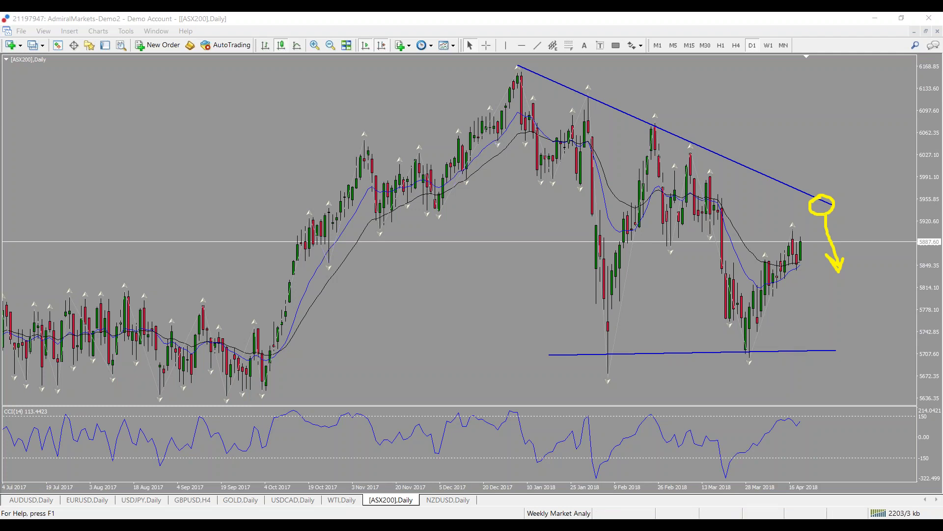
{"action": "mouse_move", "coordinate": [786, 252]}
{"action": "left_mouse_down"}
{"action": "mouse_move", "coordinate": [800, 245]}
{"action": "mouse_move", "coordinate": [811, 207]}
{"action": "mouse_move", "coordinate": [828, 215]}
{"action": "mouse_move", "coordinate": [825, 203]}
{"action": "mouse_move", "coordinate": [864, 326]}
{"action": "left_mouse_up"}
{"action": "mouse_move", "coordinate": [542, 359]}
{"action": "left_mouse_down"}
{"action": "mouse_move", "coordinate": [856, 356]}
{"action": "mouse_move", "coordinate": [538, 357]}
{"action": "mouse_move", "coordinate": [890, 347]}
{"action": "mouse_move", "coordinate": [868, 331]}
{"action": "mouse_move", "coordinate": [896, 260]}
{"action": "mouse_move", "coordinate": [901, 286]}
{"action": "left_mouse_up"}
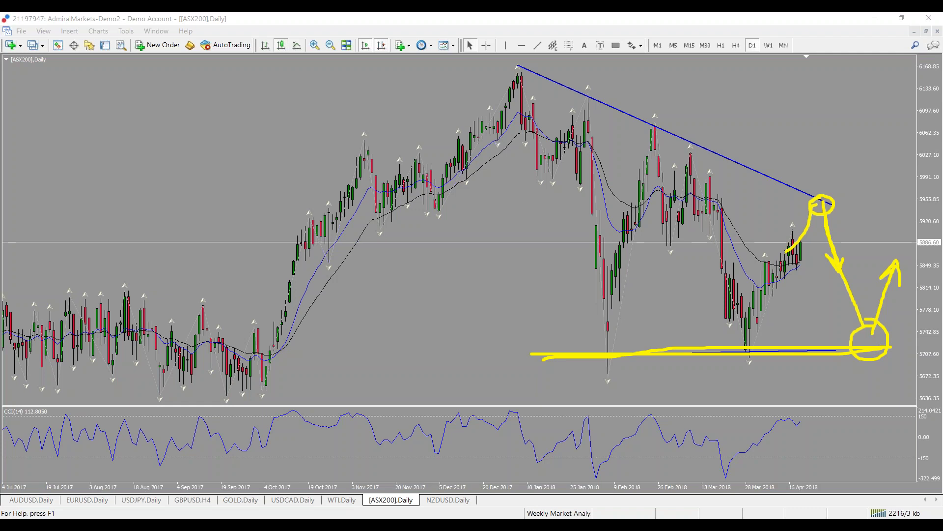
{"action": "key", "text": "e"}
Sketch ASX200 falling directly to a circled support point and bouncing, trace a rise to resistance and both trendlines, and clear the markup
{"action": "mouse_move", "coordinate": [798, 242]}
{"action": "left_mouse_down"}
{"action": "mouse_move", "coordinate": [828, 281]}
{"action": "mouse_move", "coordinate": [846, 347]}
{"action": "left_mouse_up"}
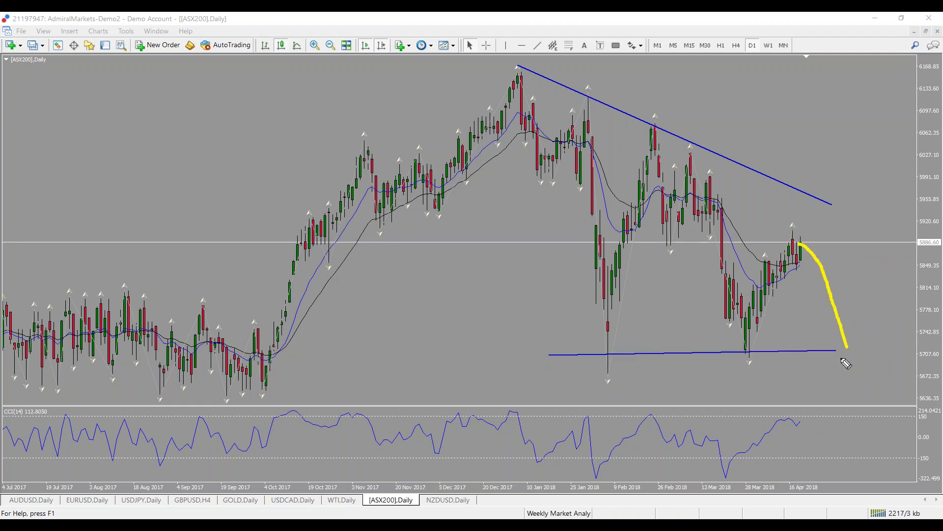
{"action": "left_click_drag", "start_coordinate": [861, 337], "coordinate": [846, 344]}
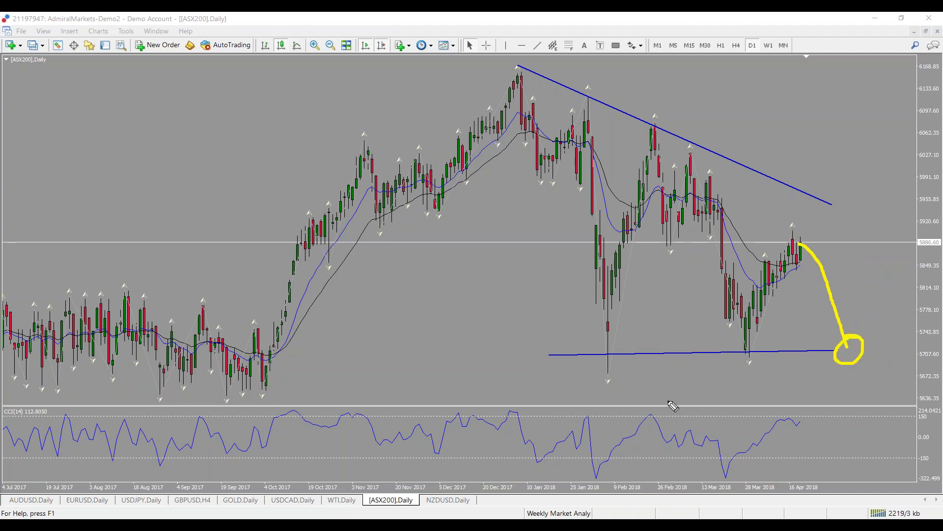
{"action": "mouse_move", "coordinate": [855, 347]}
{"action": "left_mouse_down"}
{"action": "mouse_move", "coordinate": [876, 308]}
{"action": "mouse_move", "coordinate": [887, 329]}
{"action": "left_mouse_up"}
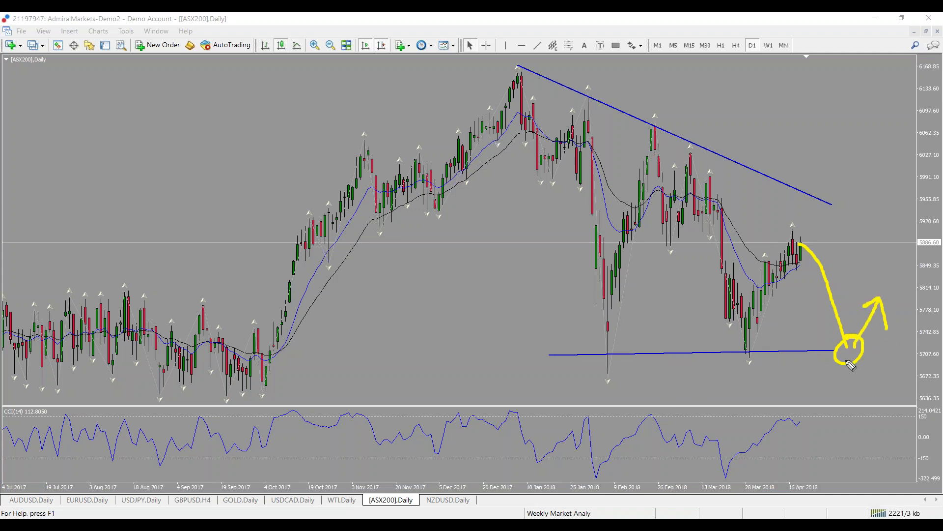
{"action": "left_click_drag", "start_coordinate": [788, 251], "coordinate": [829, 207]}
{"action": "left_click_drag", "start_coordinate": [515, 69], "coordinate": [842, 209]}
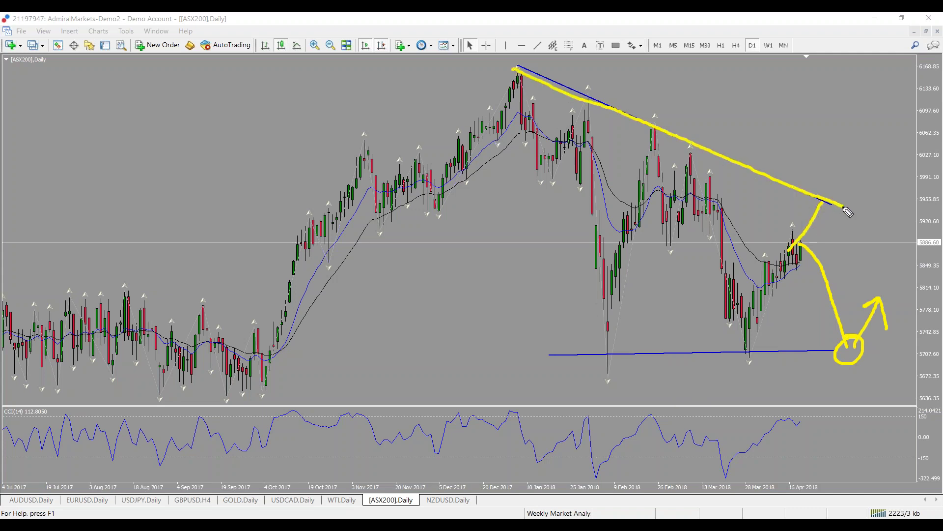
{"action": "left_click_drag", "start_coordinate": [540, 364], "coordinate": [866, 353]}
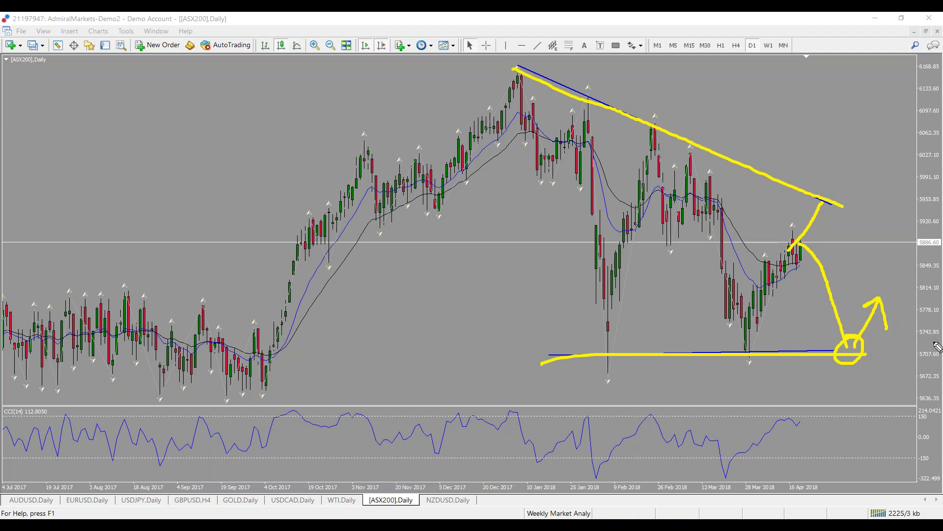
{"action": "key", "text": "Escape"}
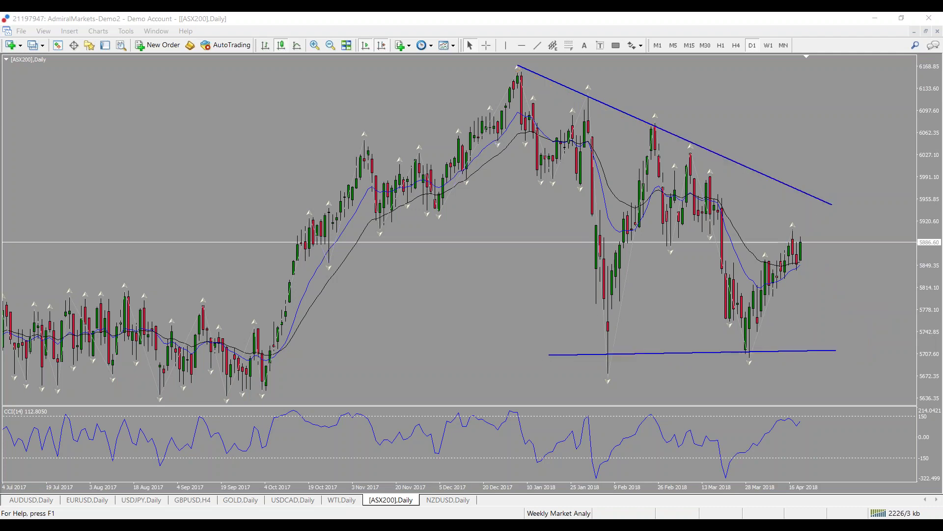
Delete the lower ASX200 support line and open the first AUDNZD daily chart in the Daily Call profile
{"action": "double_click", "coordinate": [835, 350]}
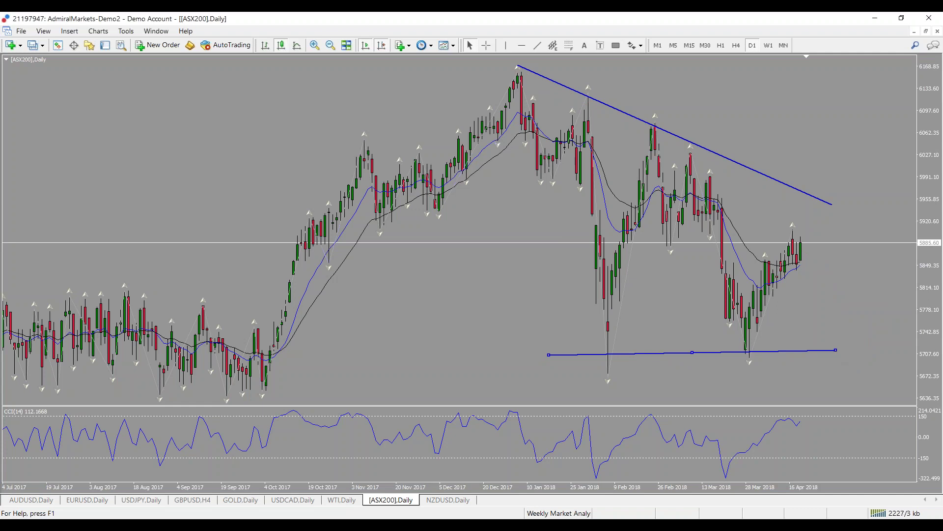
{"action": "key", "text": "Delete"}
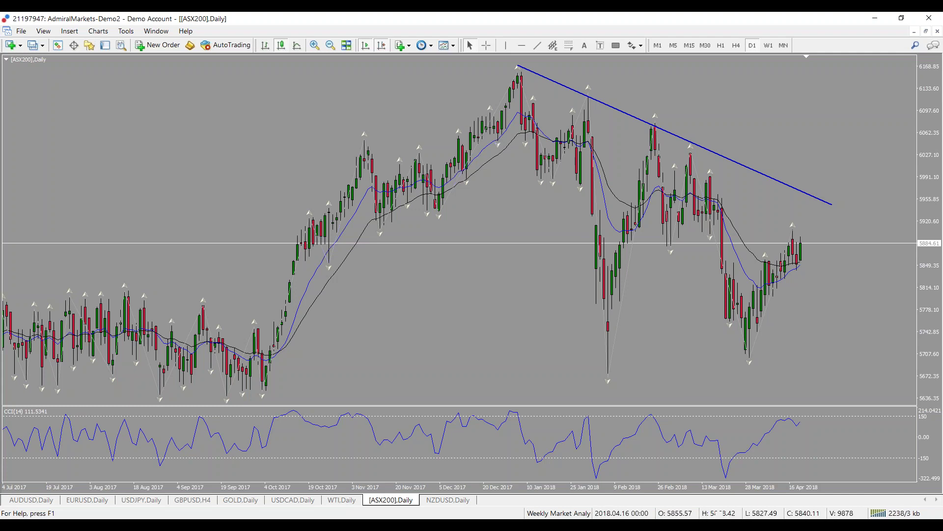
{"action": "left_click", "coordinate": [560, 514]}
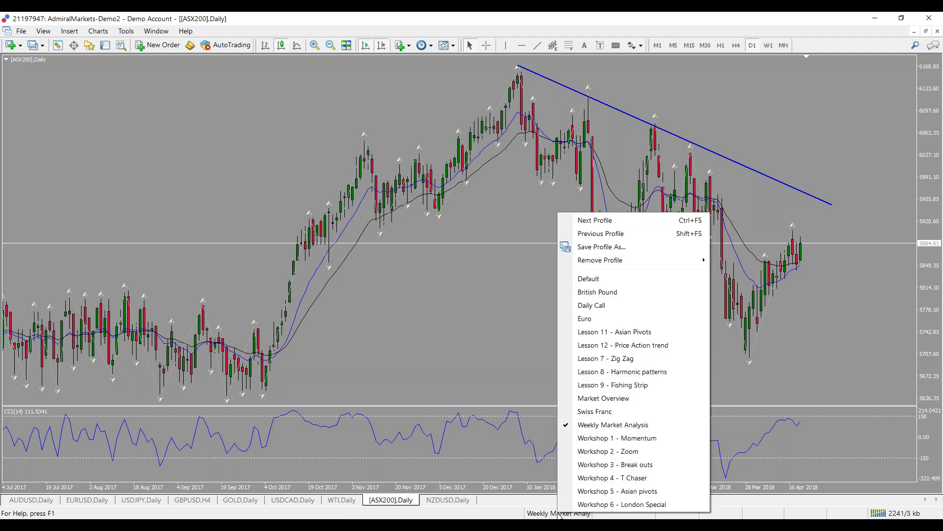
{"action": "left_click", "coordinate": [595, 306]}
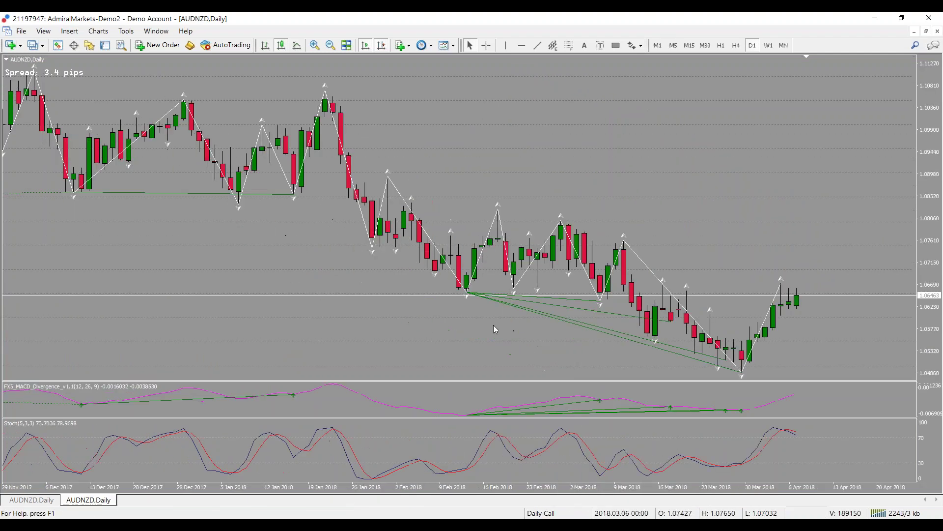
{"action": "left_click", "coordinate": [32, 500]}
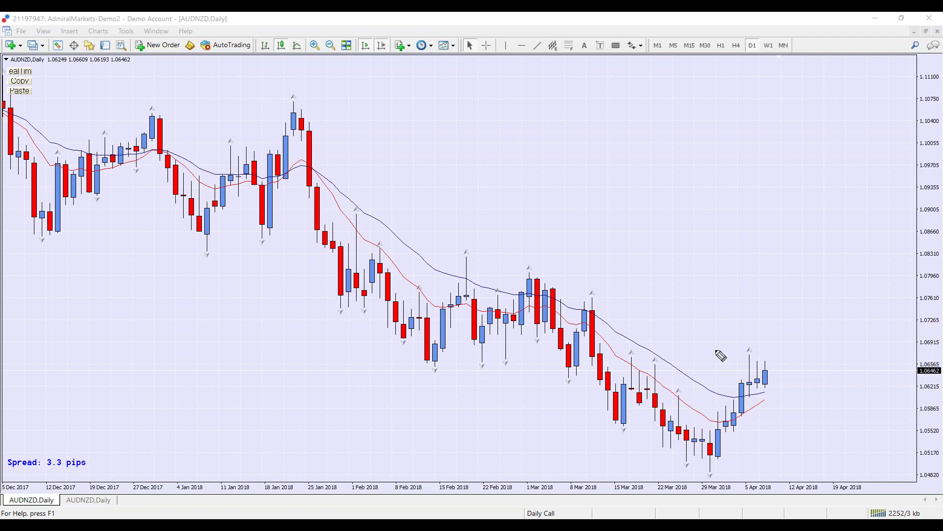
Annotate the AUDNZD chart with a falling arrow, the text AUD/NZD and a circle around the latest candles, and clear the markup
{"action": "mouse_move", "coordinate": [366, 89]}
{"action": "left_mouse_down"}
{"action": "mouse_move", "coordinate": [622, 207]}
{"action": "mouse_move", "coordinate": [637, 227]}
{"action": "mouse_move", "coordinate": [605, 225]}
{"action": "left_mouse_up"}
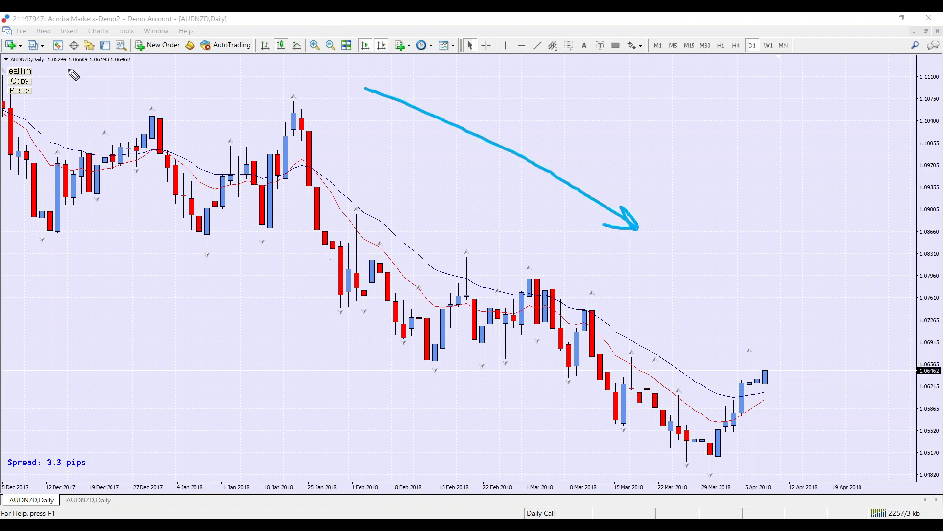
{"action": "mouse_move", "coordinate": [655, 108]}
{"action": "left_mouse_down"}
{"action": "mouse_move", "coordinate": [707, 106]}
{"action": "mouse_move", "coordinate": [714, 90]}
{"action": "mouse_move", "coordinate": [712, 108]}
{"action": "left_mouse_up"}
{"action": "mouse_move", "coordinate": [743, 78]}
{"action": "left_mouse_down"}
{"action": "mouse_move", "coordinate": [736, 116]}
{"action": "mouse_move", "coordinate": [753, 91]}
{"action": "mouse_move", "coordinate": [777, 87]}
{"action": "mouse_move", "coordinate": [797, 111]}
{"action": "mouse_move", "coordinate": [819, 109]}
{"action": "left_mouse_up"}
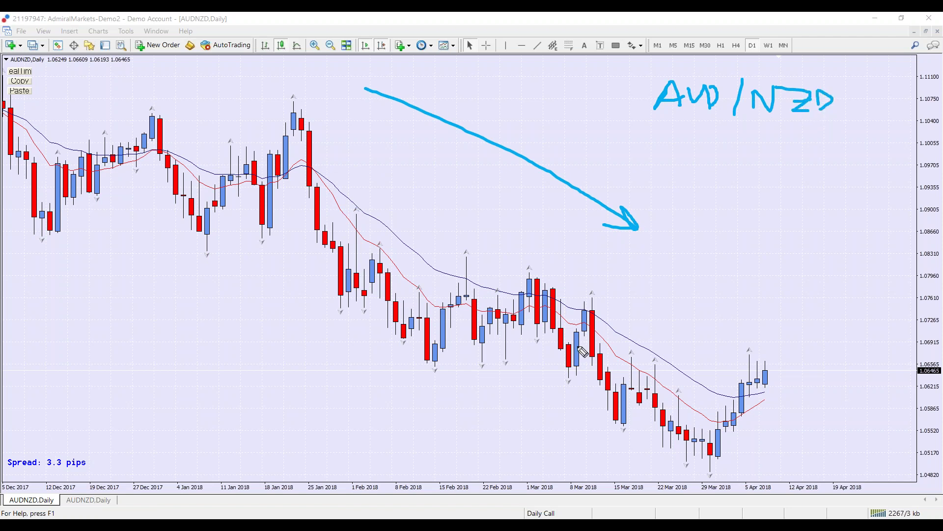
{"action": "mouse_move", "coordinate": [740, 347]}
{"action": "left_mouse_down"}
{"action": "mouse_move", "coordinate": [749, 407]}
{"action": "mouse_move", "coordinate": [767, 393]}
{"action": "mouse_move", "coordinate": [768, 369]}
{"action": "mouse_move", "coordinate": [759, 343]}
{"action": "mouse_move", "coordinate": [735, 353]}
{"action": "left_mouse_up"}
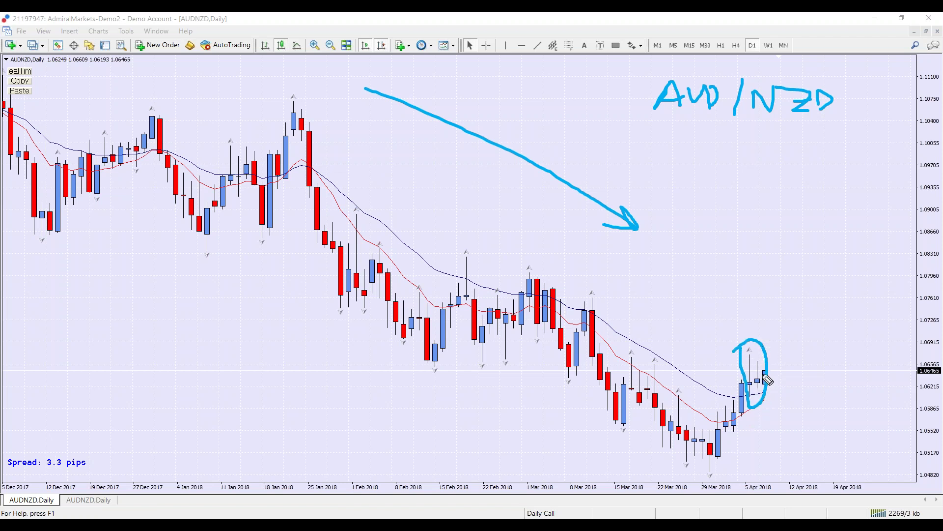
{"action": "key", "text": "e"}
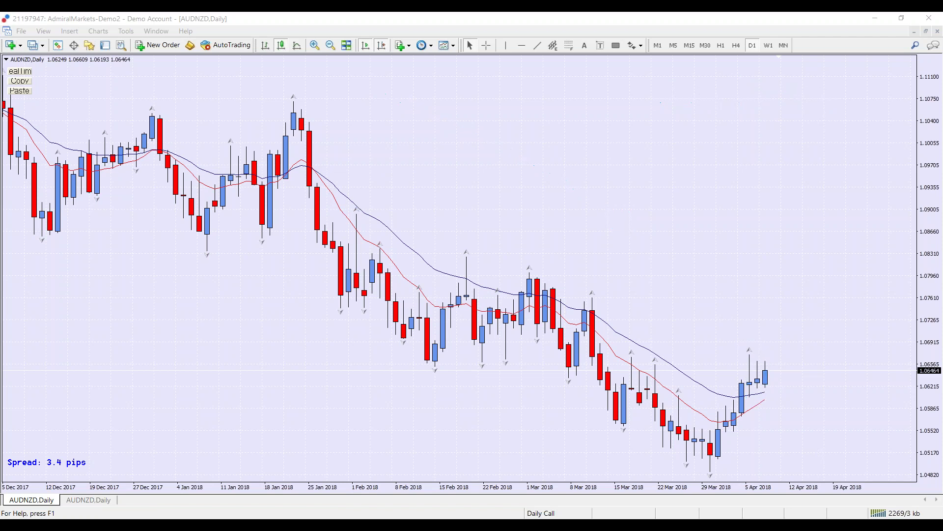
Sketch a breakdown line beneath the latest AUDNZD candles with a falling arrow, clear the markup, and inspect the latest candle with the crosshair
{"action": "mouse_move", "coordinate": [757, 388]}
{"action": "left_mouse_down"}
{"action": "mouse_move", "coordinate": [785, 388]}
{"action": "mouse_move", "coordinate": [787, 413]}
{"action": "left_mouse_up"}
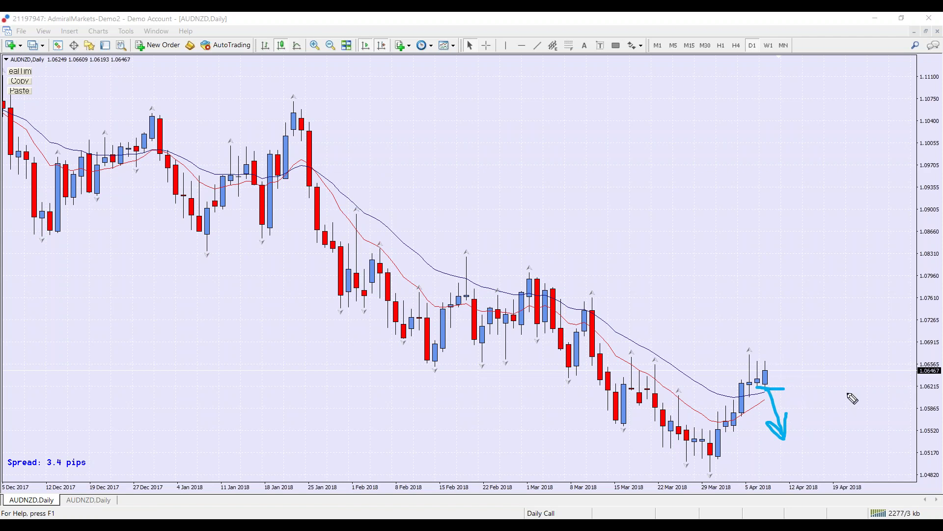
{"action": "key", "text": "Escape"}
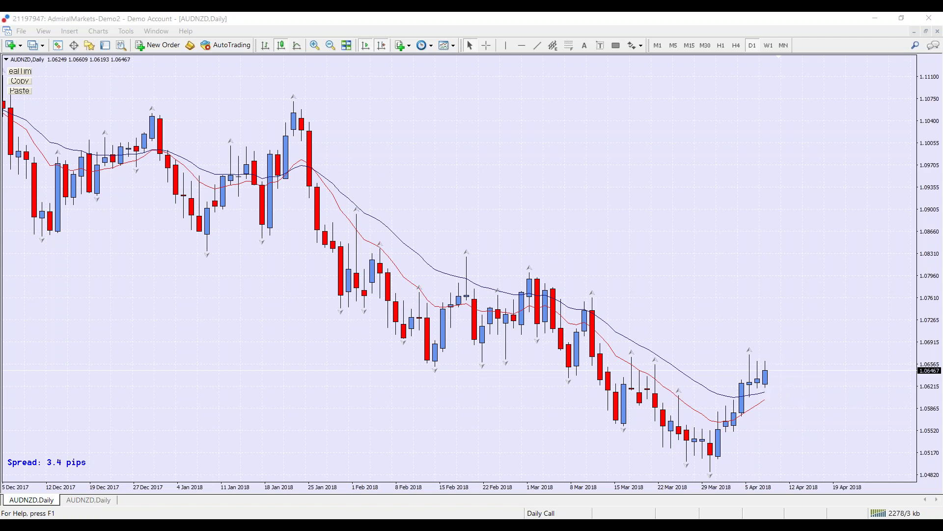
{"action": "key", "text": "ctrl+f"}
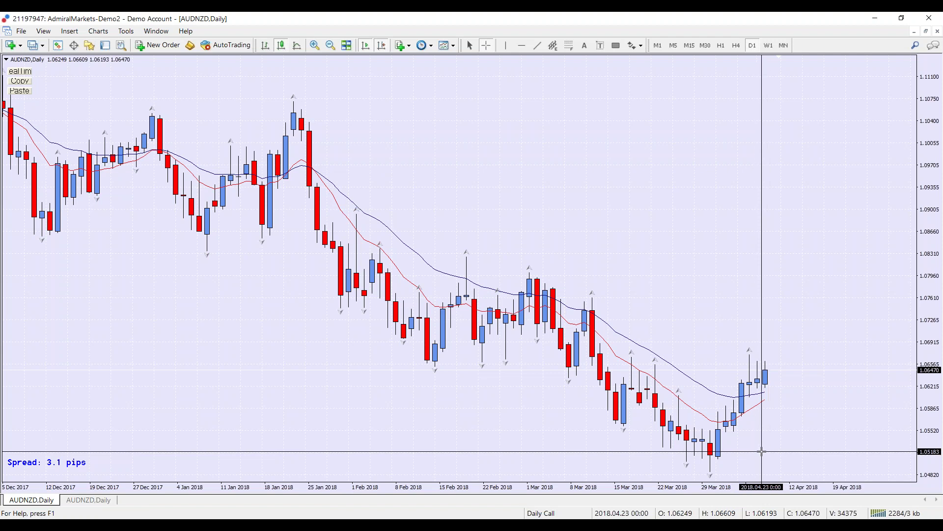
{"action": "left_click", "coordinate": [764, 451]}
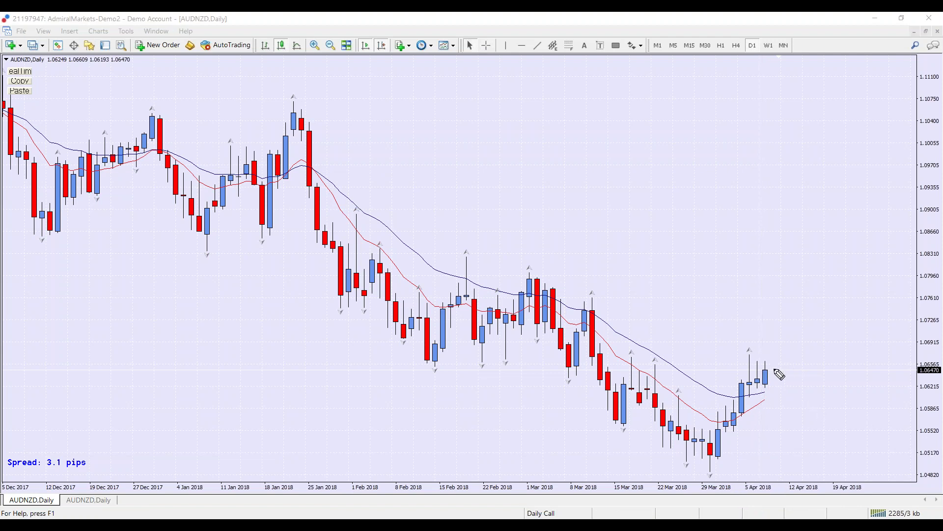
Mark the highs and lows of the latest AUDNZD candles with short lines, add a falling arrow below them, and clear the markup
{"action": "left_click_drag", "start_coordinate": [766, 360], "coordinate": [759, 362]}
{"action": "mouse_move", "coordinate": [760, 392]}
{"action": "left_mouse_down"}
{"action": "mouse_move", "coordinate": [779, 391]}
{"action": "mouse_move", "coordinate": [751, 391]}
{"action": "mouse_move", "coordinate": [771, 395]}
{"action": "mouse_move", "coordinate": [790, 432]}
{"action": "mouse_move", "coordinate": [792, 417]}
{"action": "left_mouse_up"}
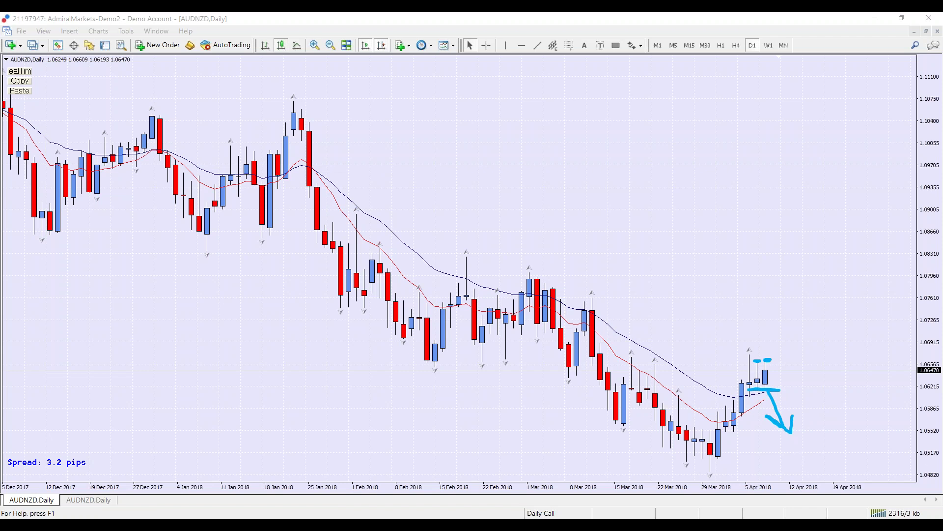
{"action": "key", "text": "Escape"}
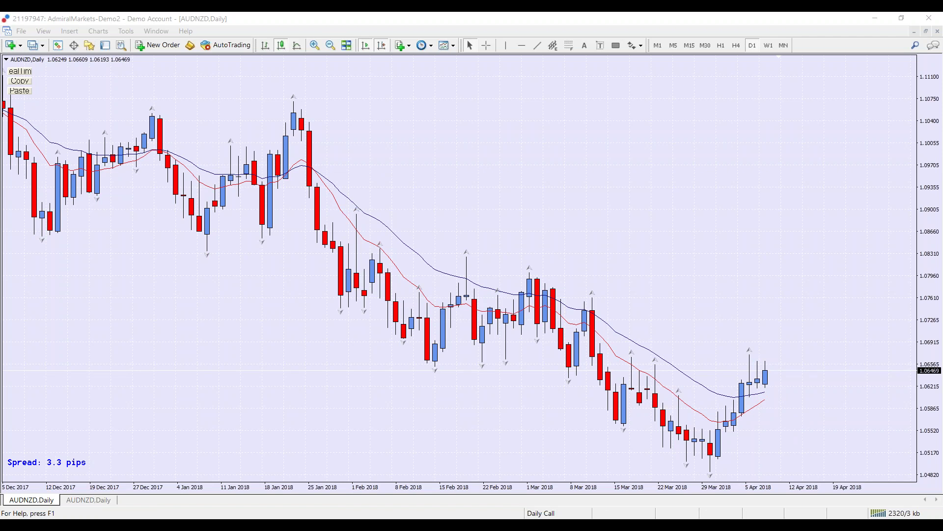
Switch the chart workspace to the Weekly Market Analysis profile
{"action": "left_click", "coordinate": [541, 516]}
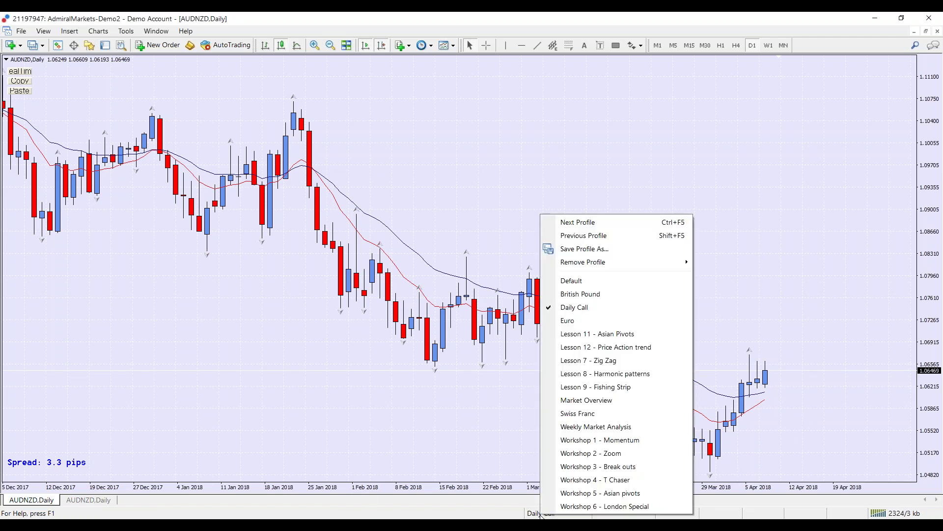
{"action": "left_click", "coordinate": [574, 427]}
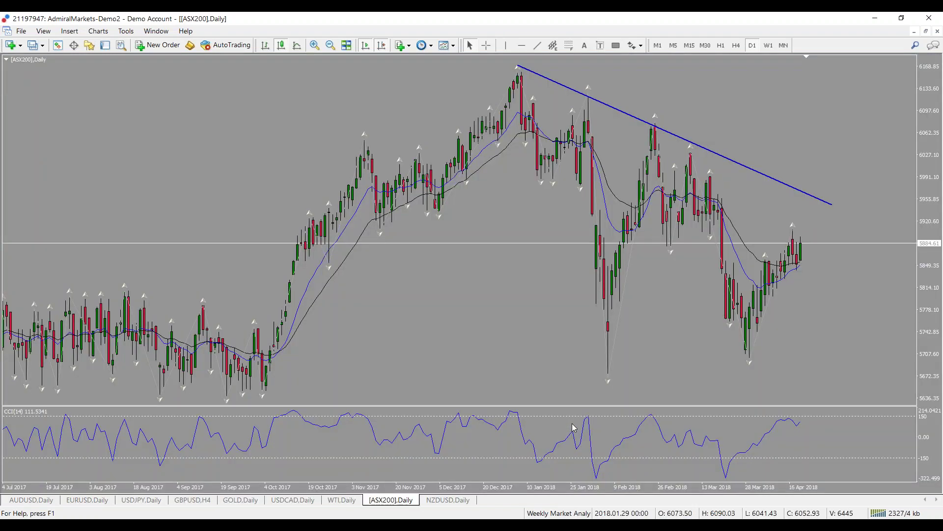